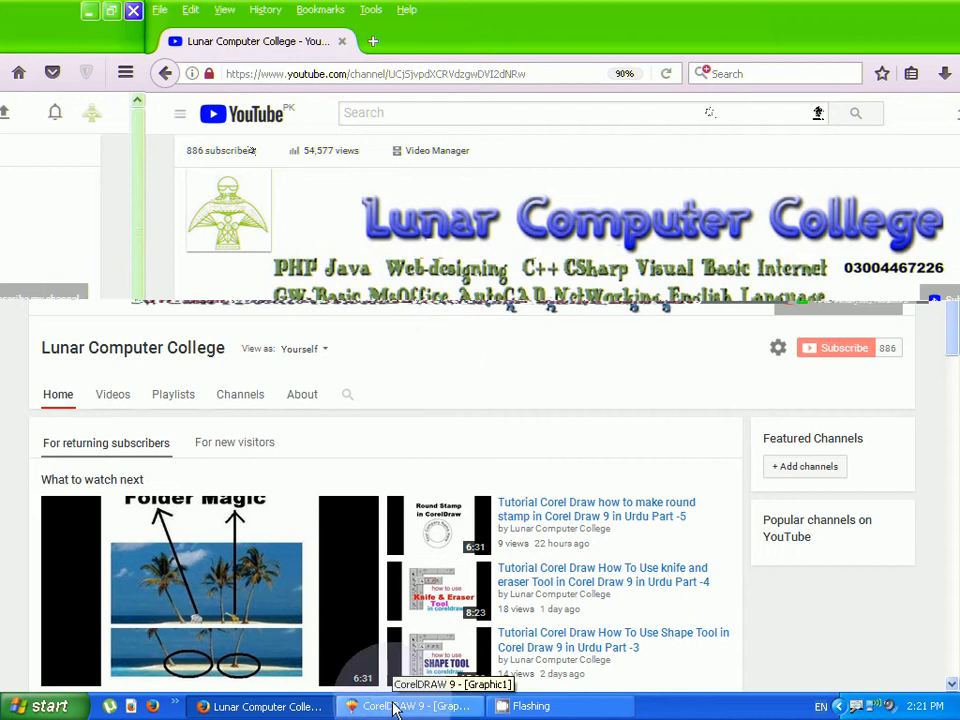
# Switch to CorelDRAW and examine the "Working with Images" title and its neighbouring text lines up close
pyautogui.click(455, 372)
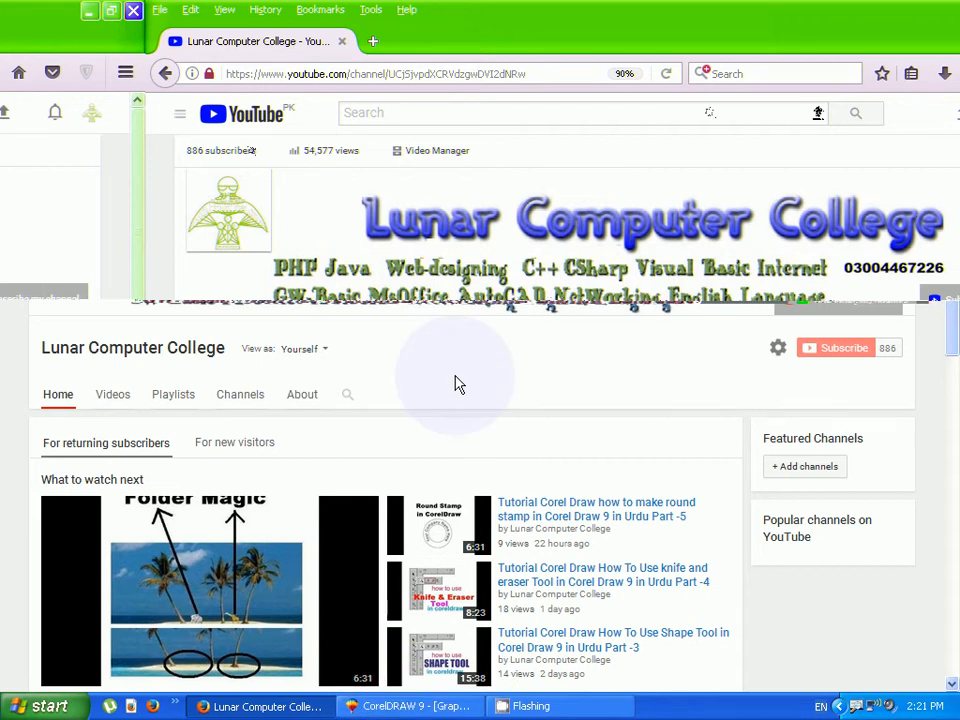
pyautogui.click(404, 710)
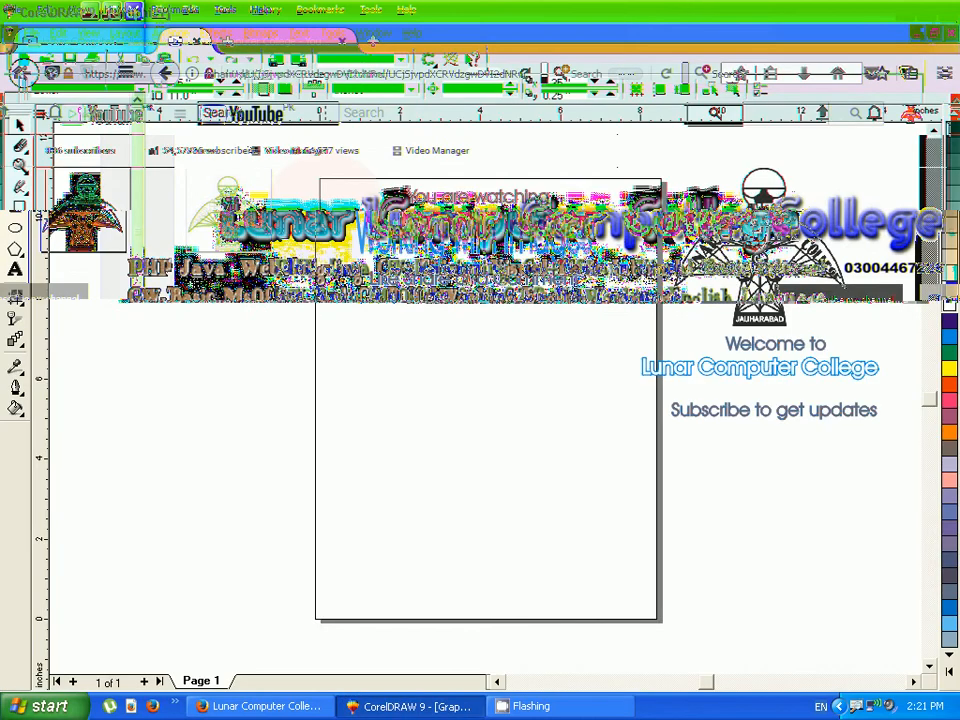
pyautogui.moveTo(320, 158); pyautogui.dragTo(636, 325)
pyautogui.click(456, 257)
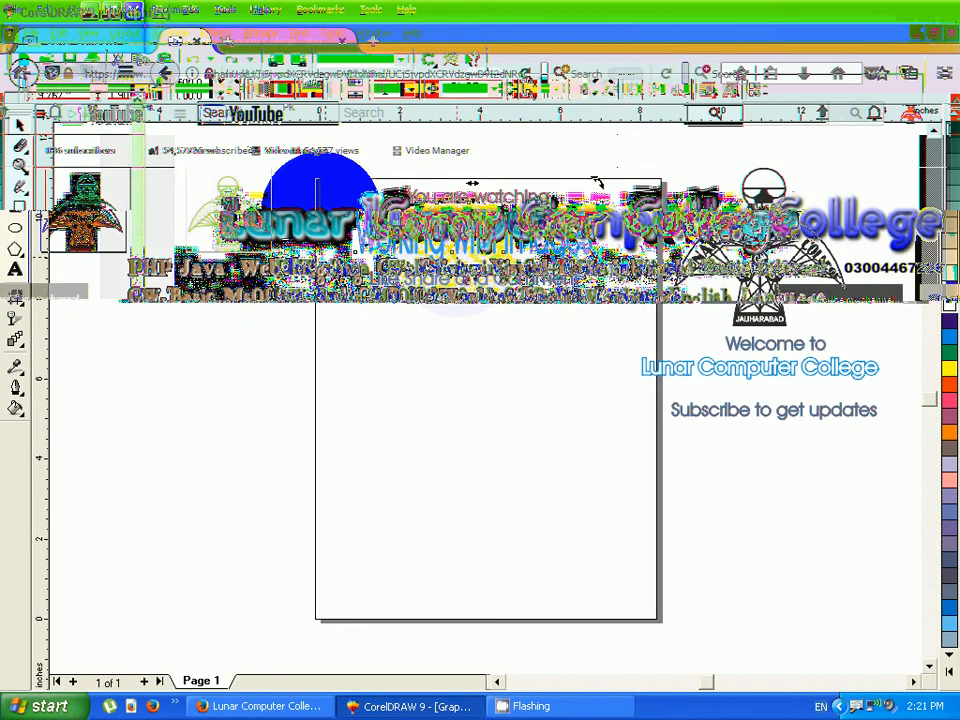
pyautogui.click(423, 330)
pyautogui.hotkey('shift', 'F2')
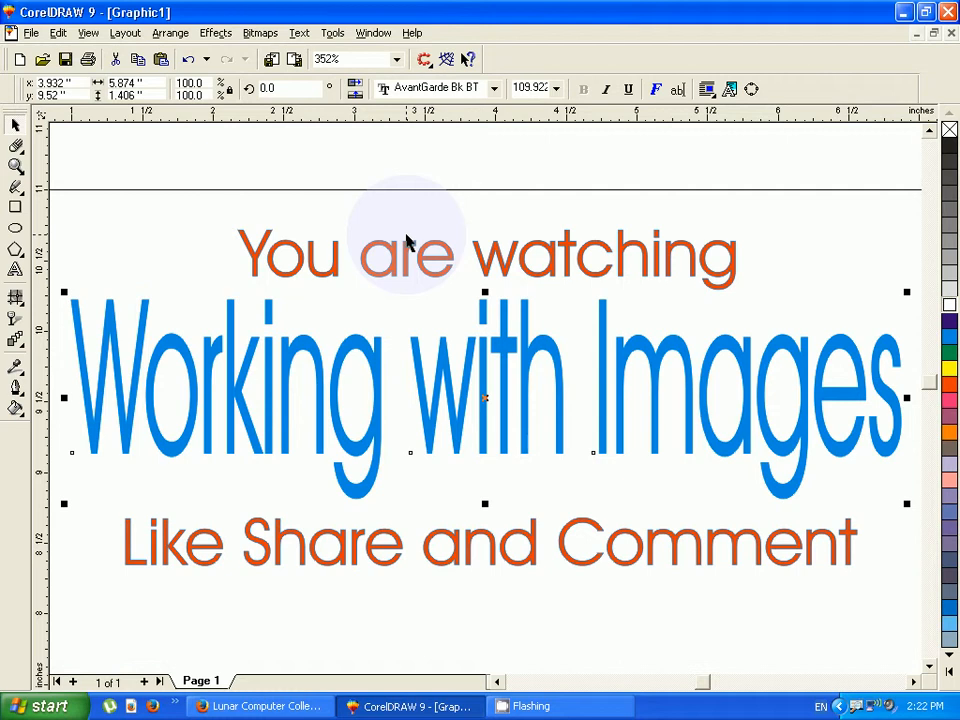
pyautogui.press('F3')
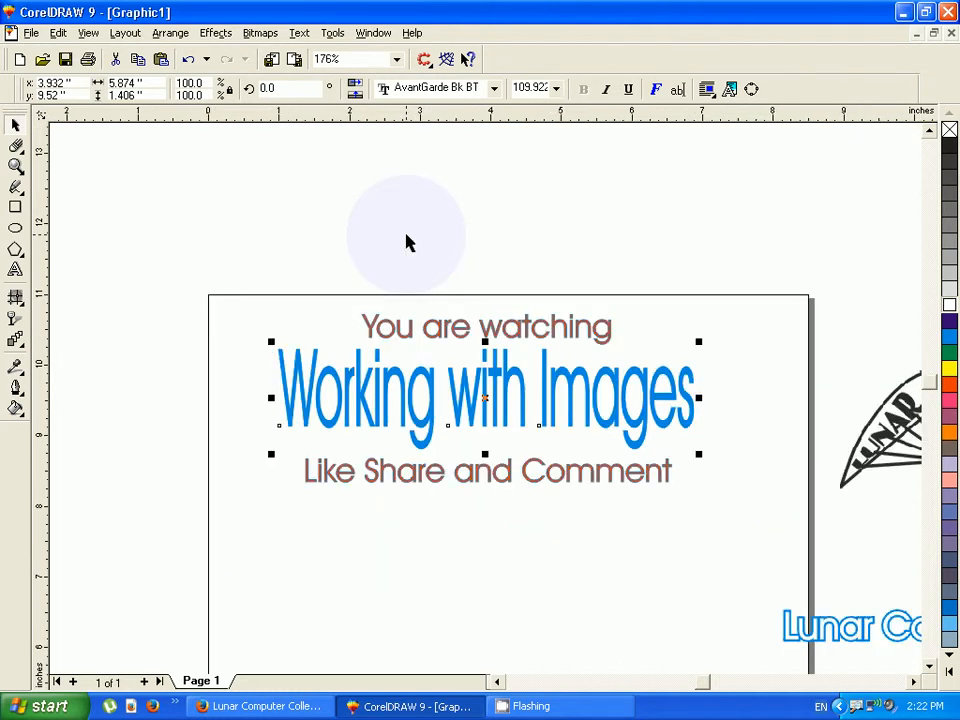
pyautogui.press('F3')
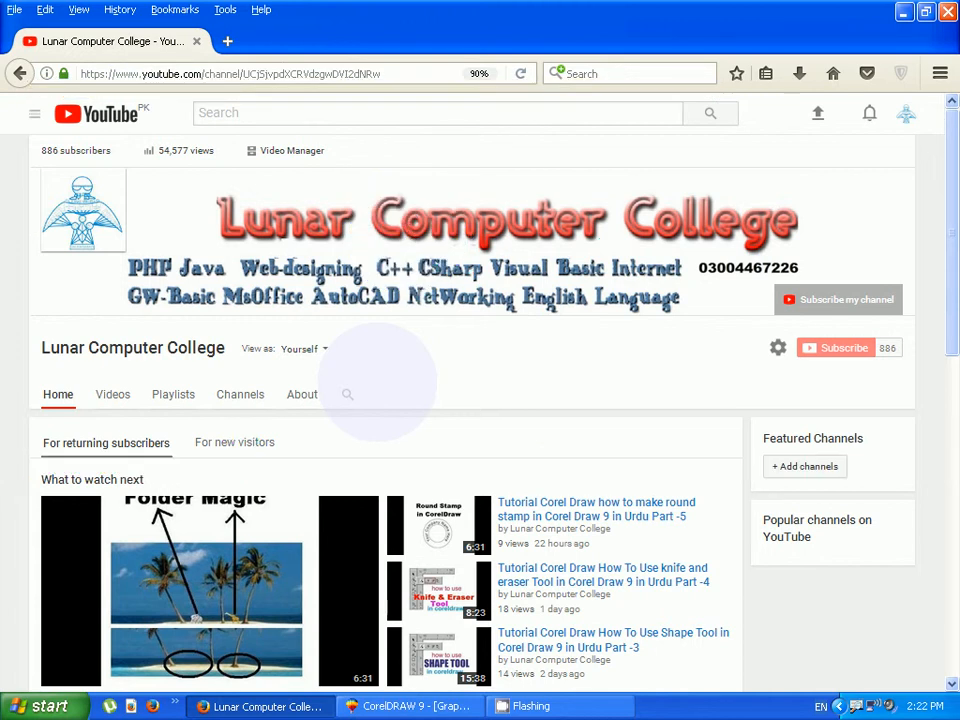
# Switch to CorelDRAW, add the artistic text "Ctrl + I" on the page and enlarge it to about 121 pt
pyautogui.click(395, 706)
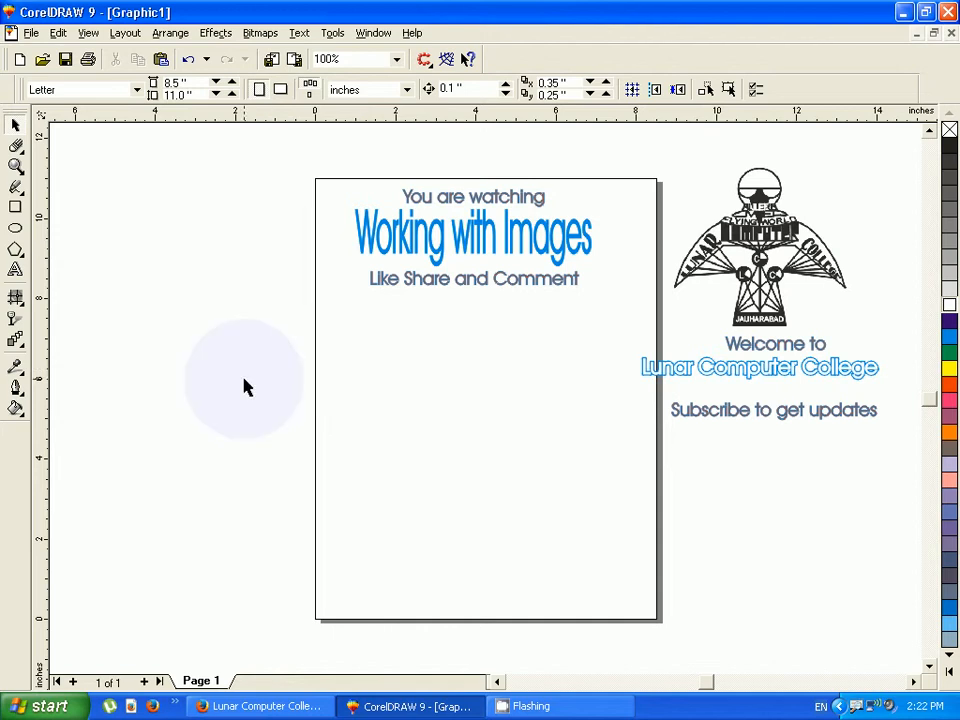
pyautogui.click(16, 271)
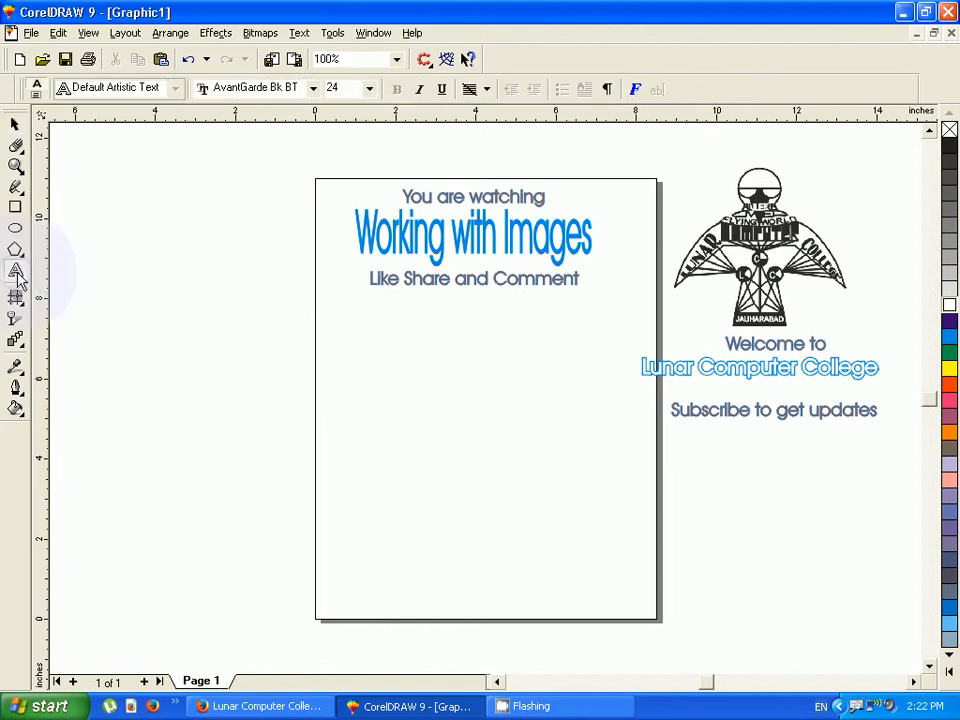
pyautogui.click(313, 368)
pyautogui.write('C')
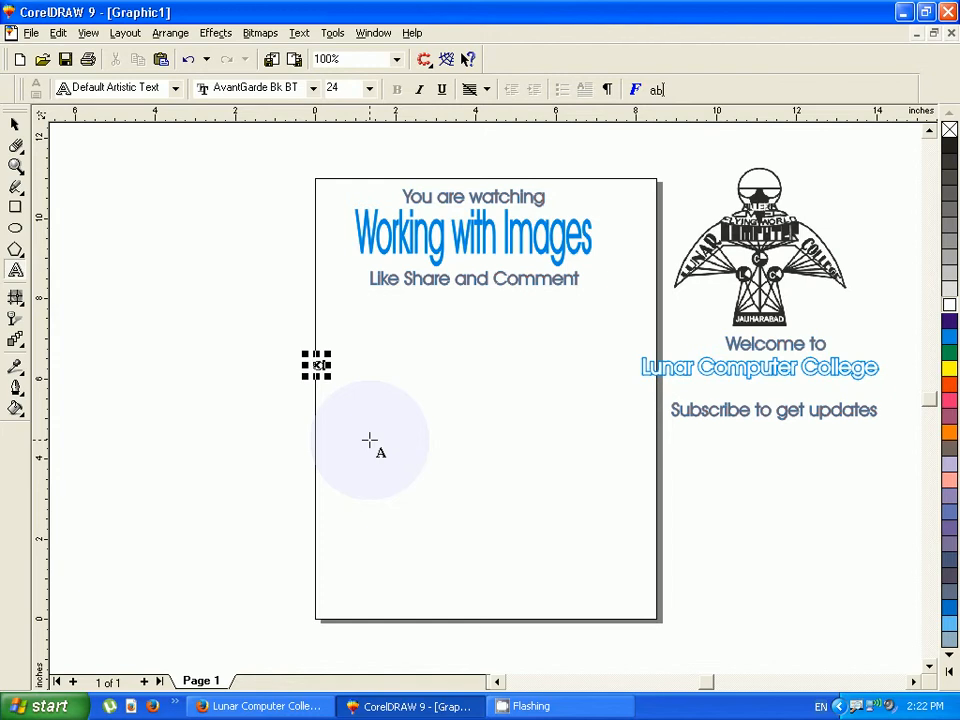
pyautogui.write('irl')
pyautogui.write('+')
pyautogui.write('I')
pyautogui.moveTo(358, 377); pyautogui.dragTo(520, 451)
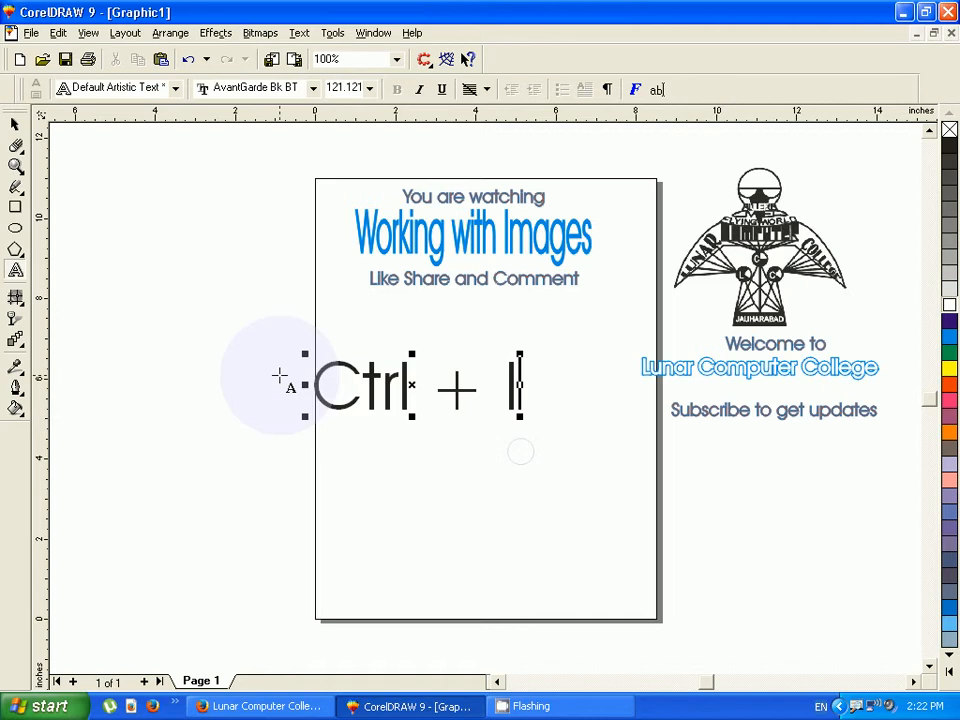
# Move the "Ctrl + I" text up to sit directly beneath the "Like Share and Comment" line
pyautogui.hotkey('ctrl', 'space')
pyautogui.click(95, 207)
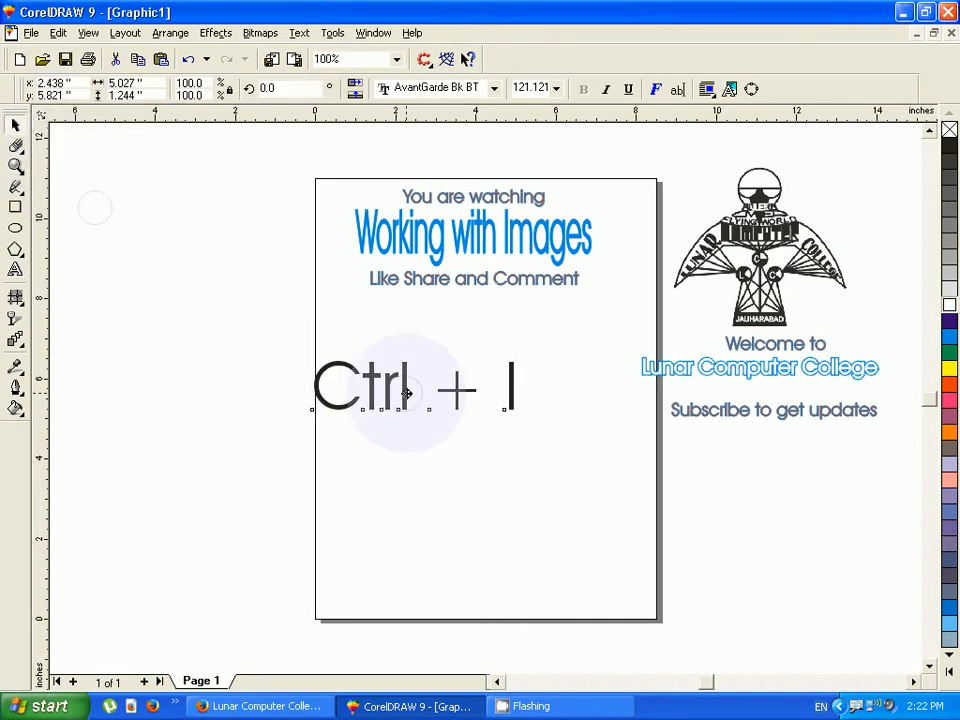
pyautogui.moveTo(407, 393); pyautogui.dragTo(460, 344)
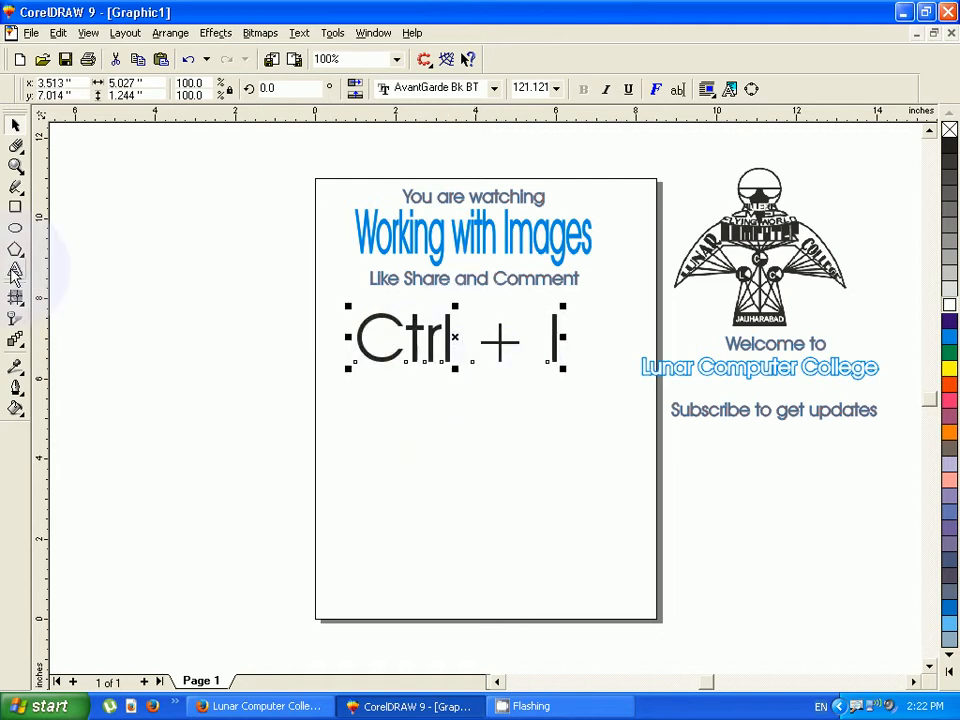
# Add a second line reading "Import Pic" to the "Ctrl + I" text
pyautogui.click(15, 270)
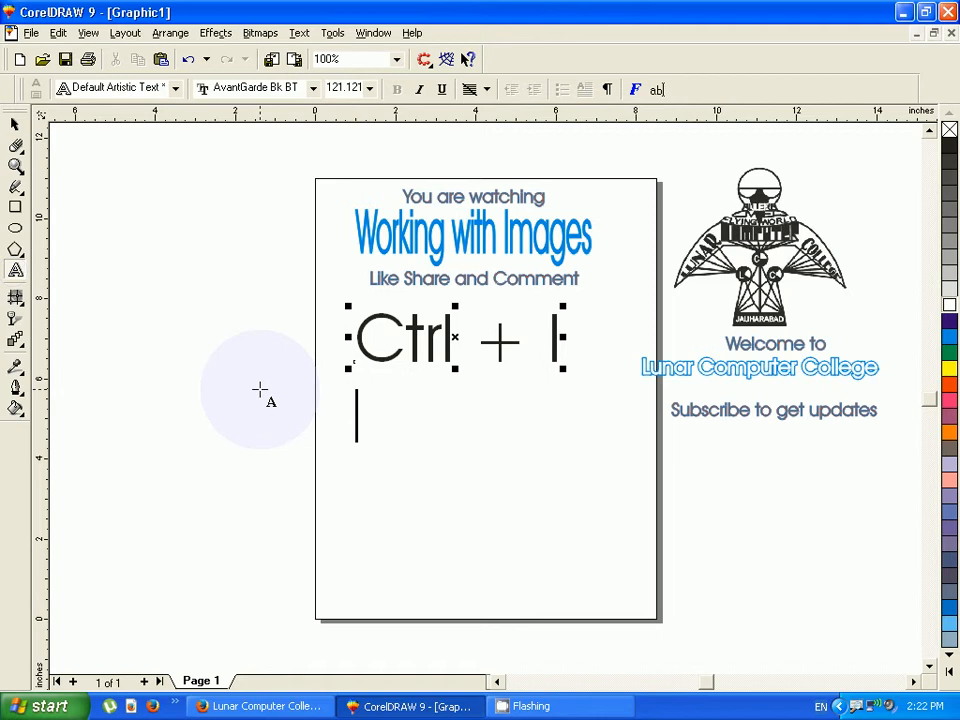
pyautogui.write('Impo')
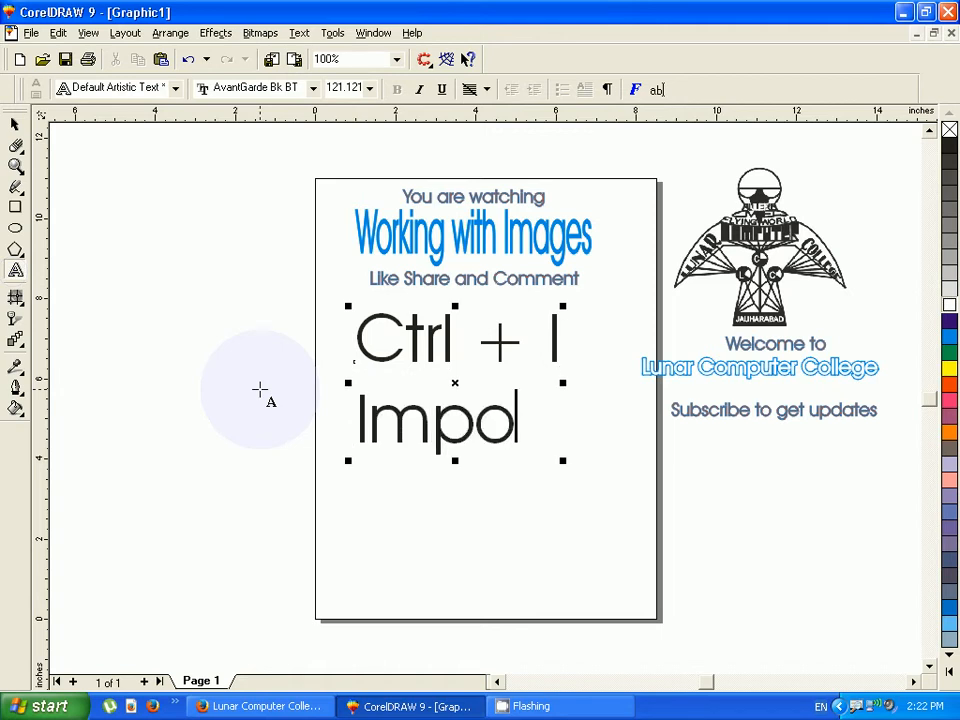
pyautogui.write('tr')
pyautogui.press('BackSpace')
pyautogui.press('BackSpace')
pyautogui.write('r')
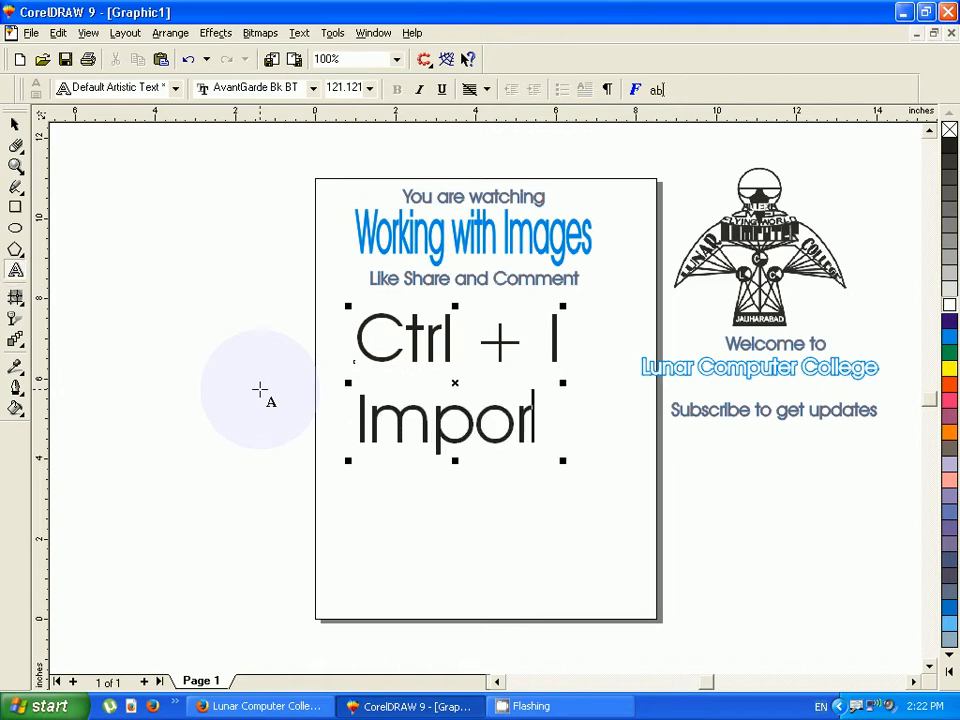
pyautogui.write('t ')
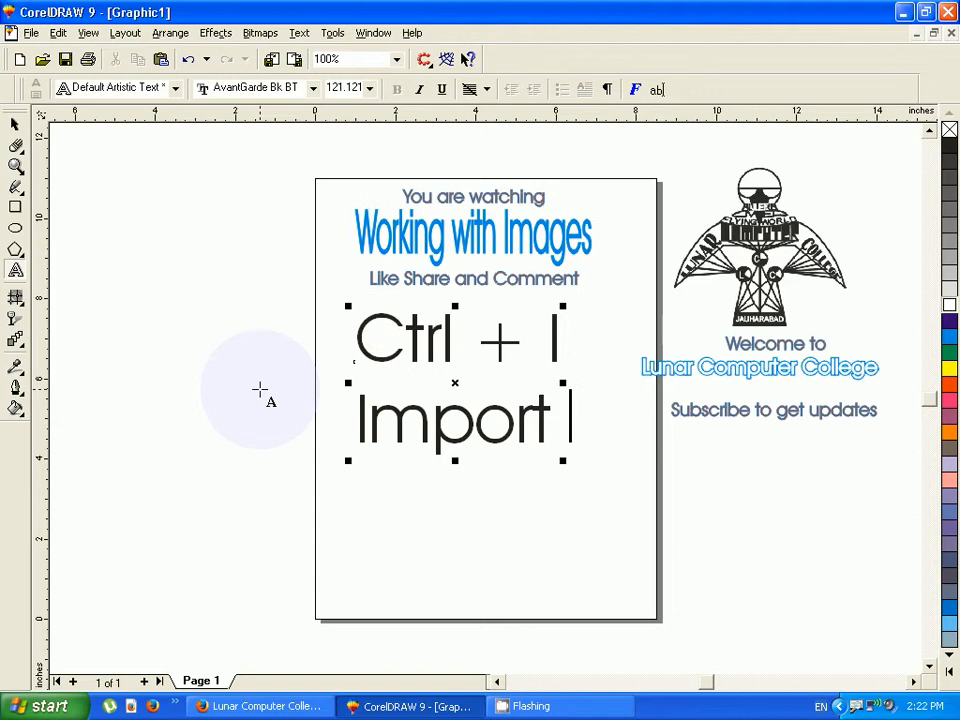
pyautogui.write('Pic')
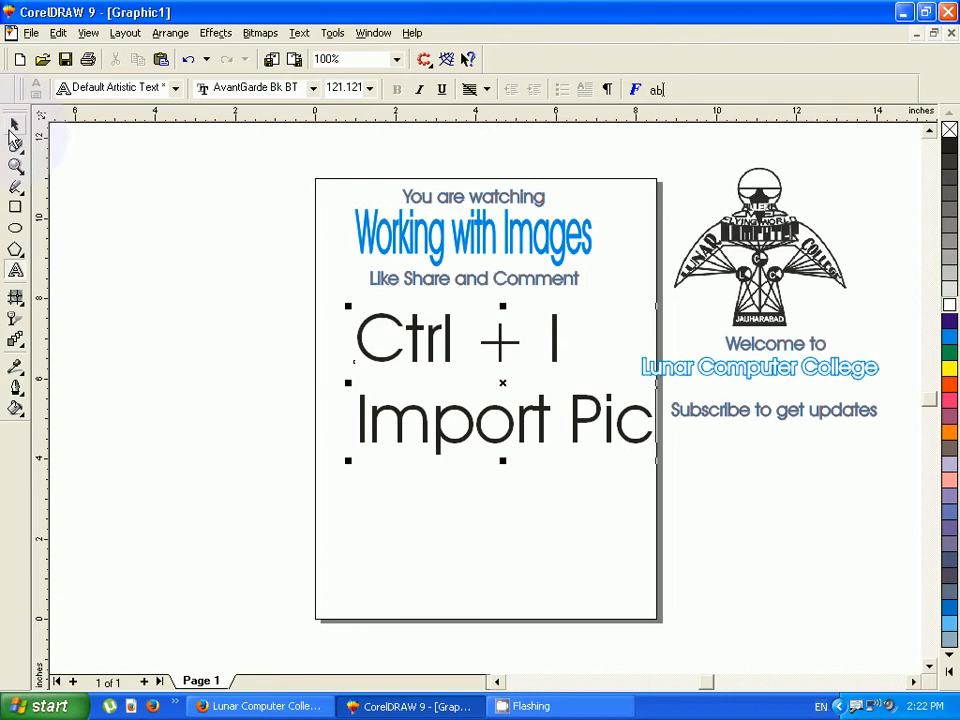
pyautogui.click(14, 125)
pyautogui.click(332, 424)
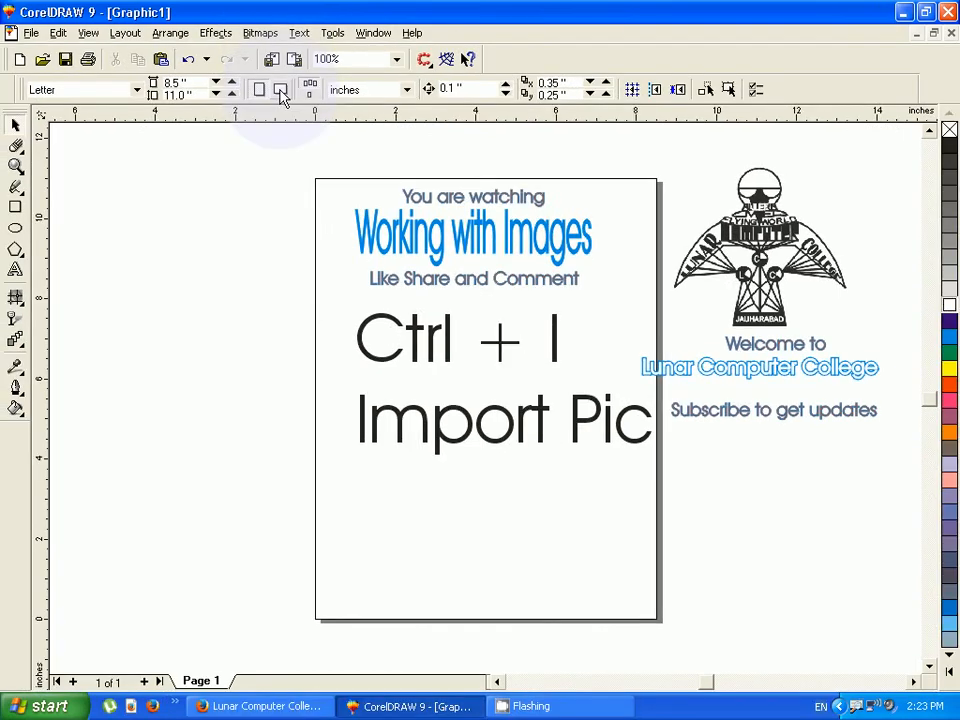
# Move the shortcut text to the left of the page and replace "Pic" with "Picture" on its own third line
pyautogui.moveTo(442, 443); pyautogui.dragTo(140, 312)
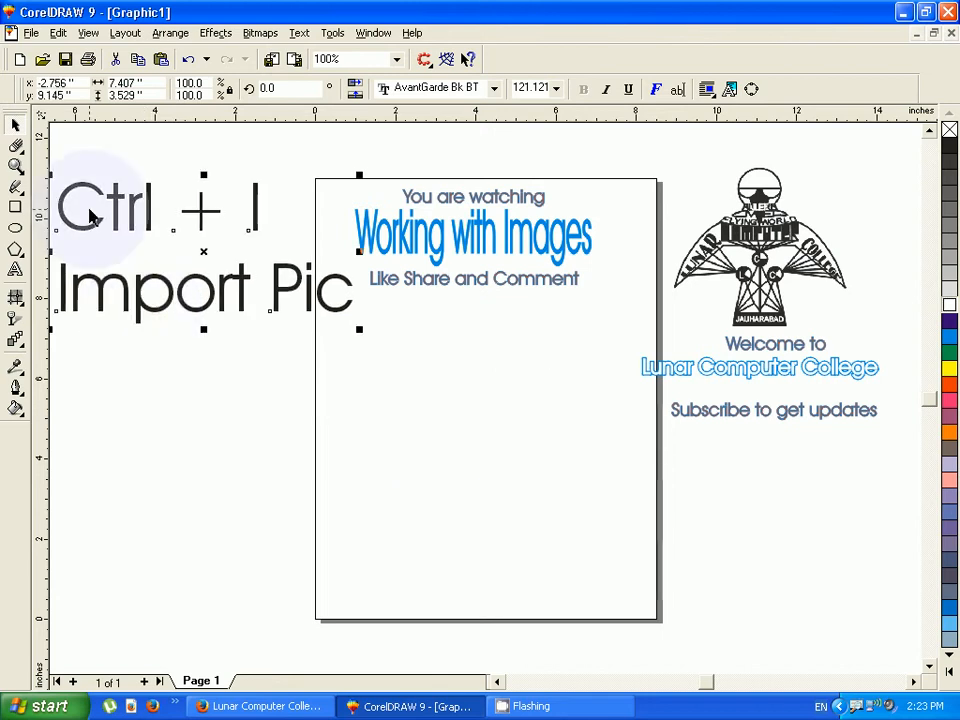
pyautogui.press('F8')
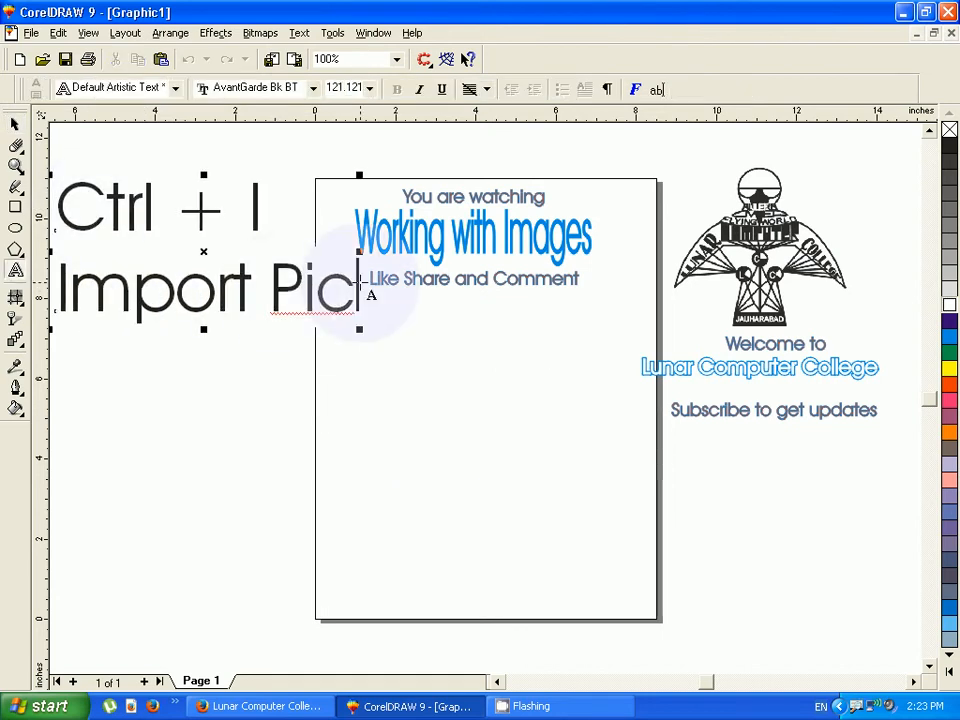
pyautogui.press('BackSpace')
pyautogui.press('BackSpace')
pyautogui.press('BackSpace')
pyautogui.press('BackSpace')
pyautogui.press('Return')
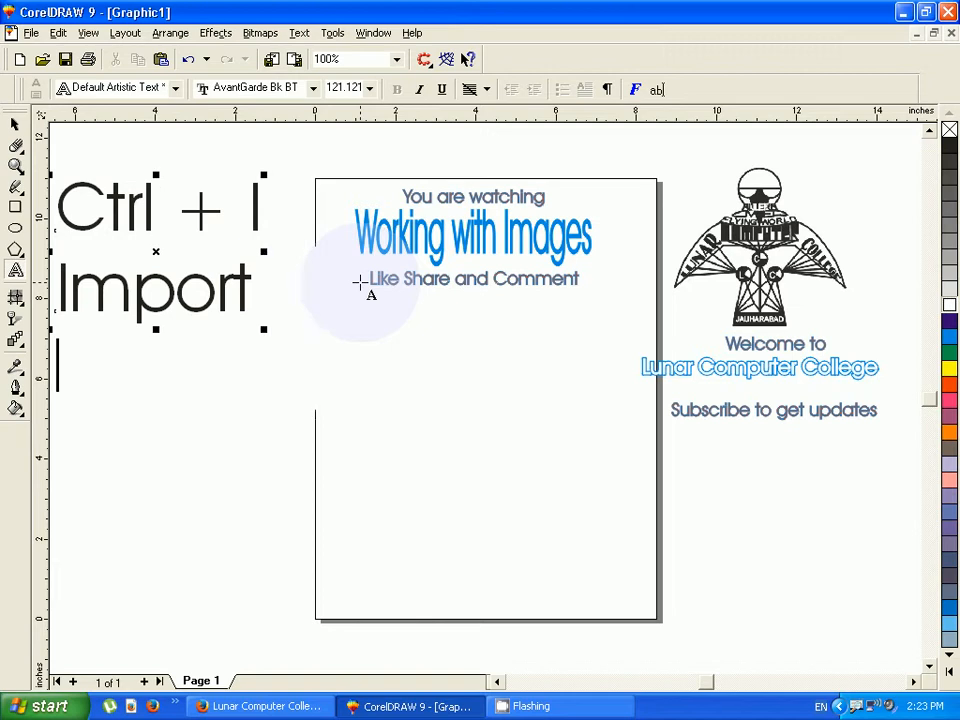
pyautogui.write('Pic')
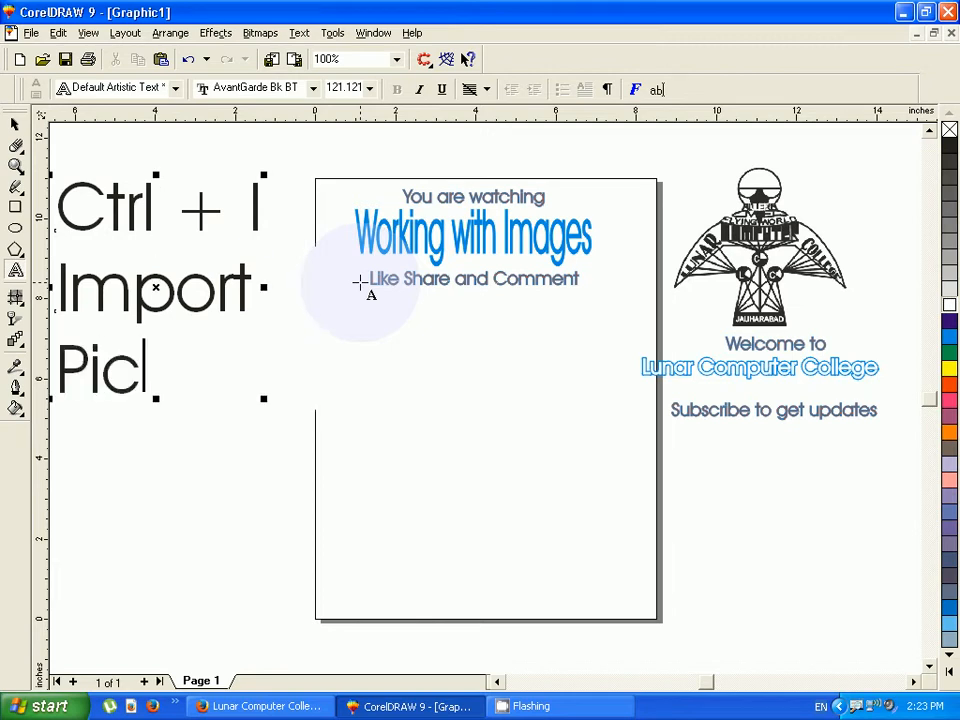
pyautogui.write('ture')
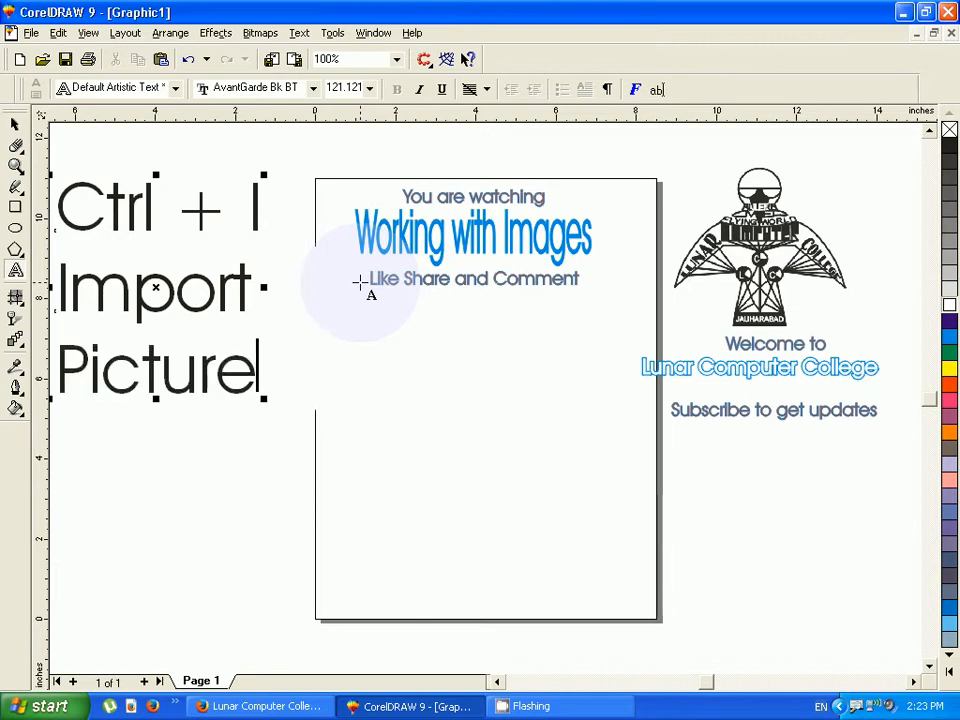
pyautogui.click(15, 123)
pyautogui.click(140, 460)
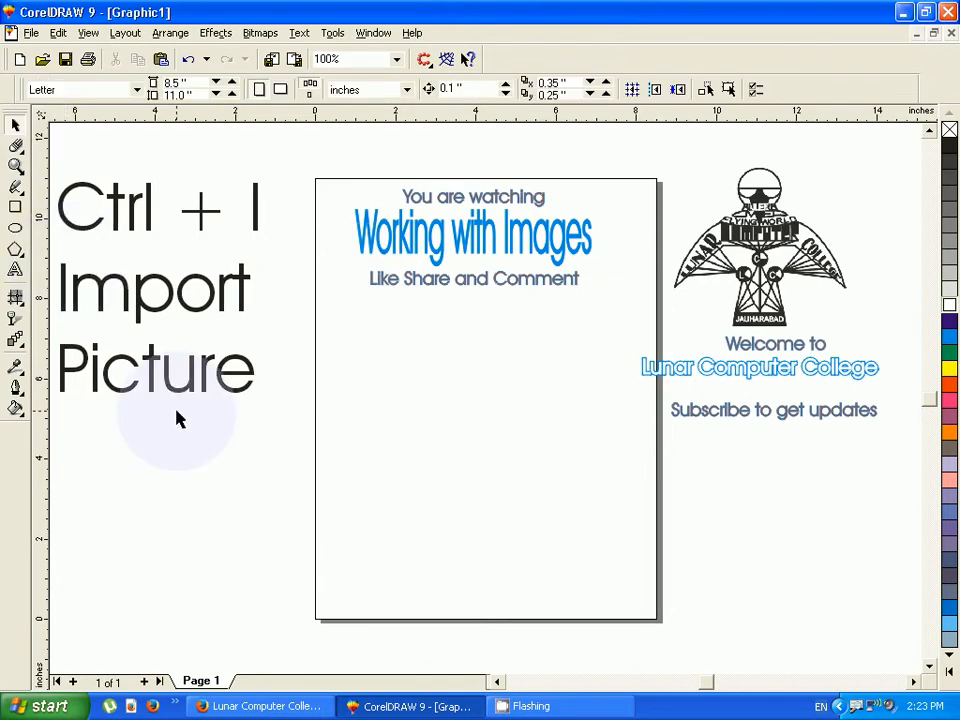
# Import the white horse picture from the tttttttttt Folder and place it below the title, about 7.3 by 4.56 inches
pyautogui.hotkey('ctrl', 'i')
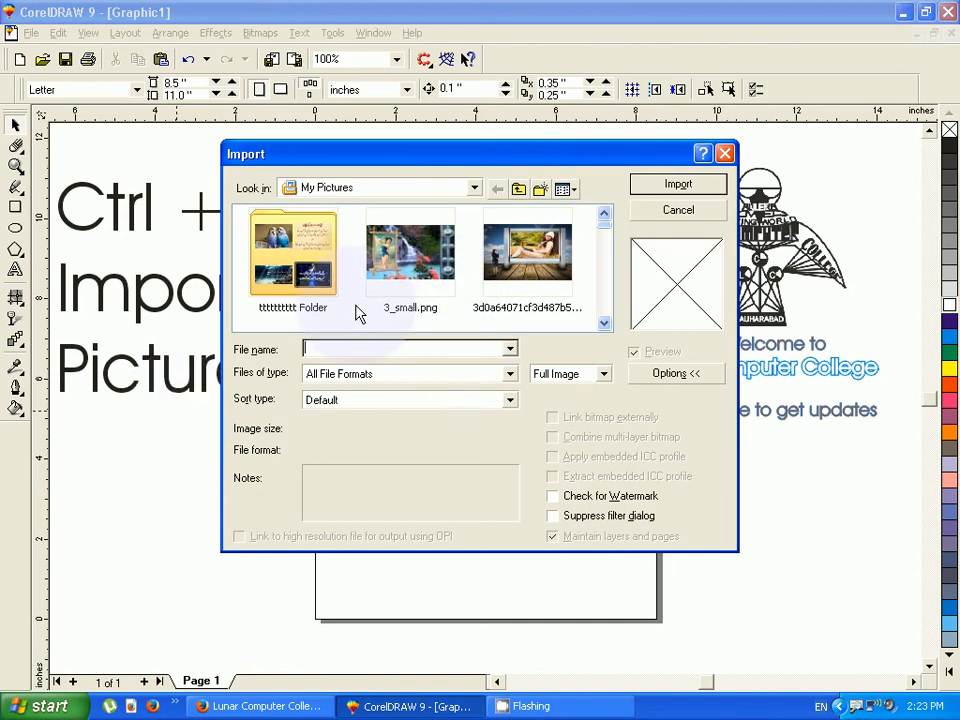
pyautogui.doubleClick(279, 261)
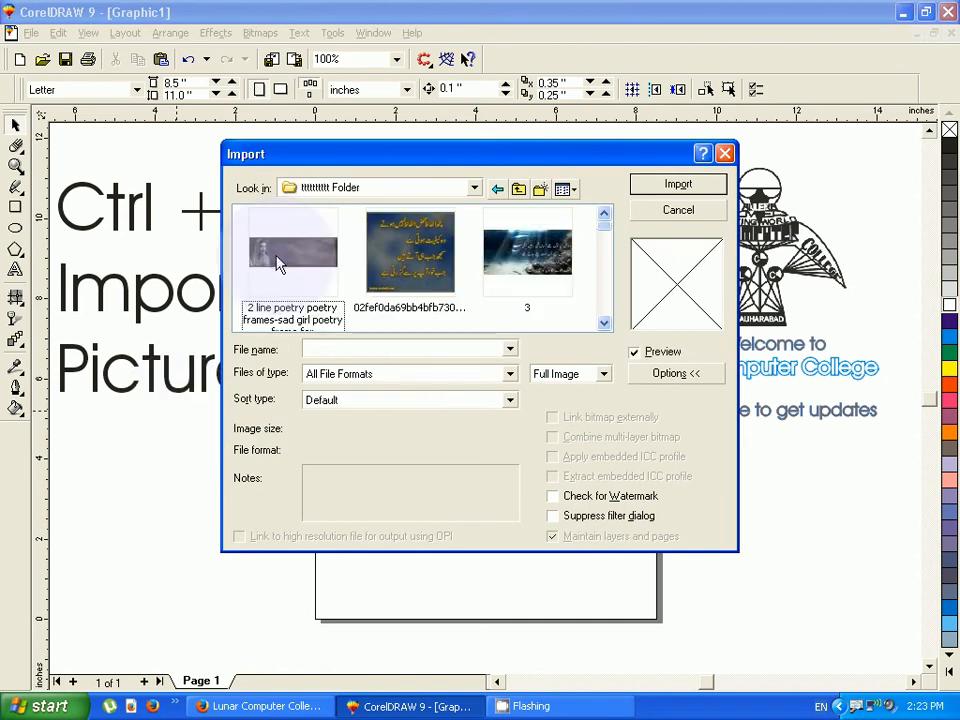
pyautogui.click(605, 324)
pyautogui.click(605, 324)
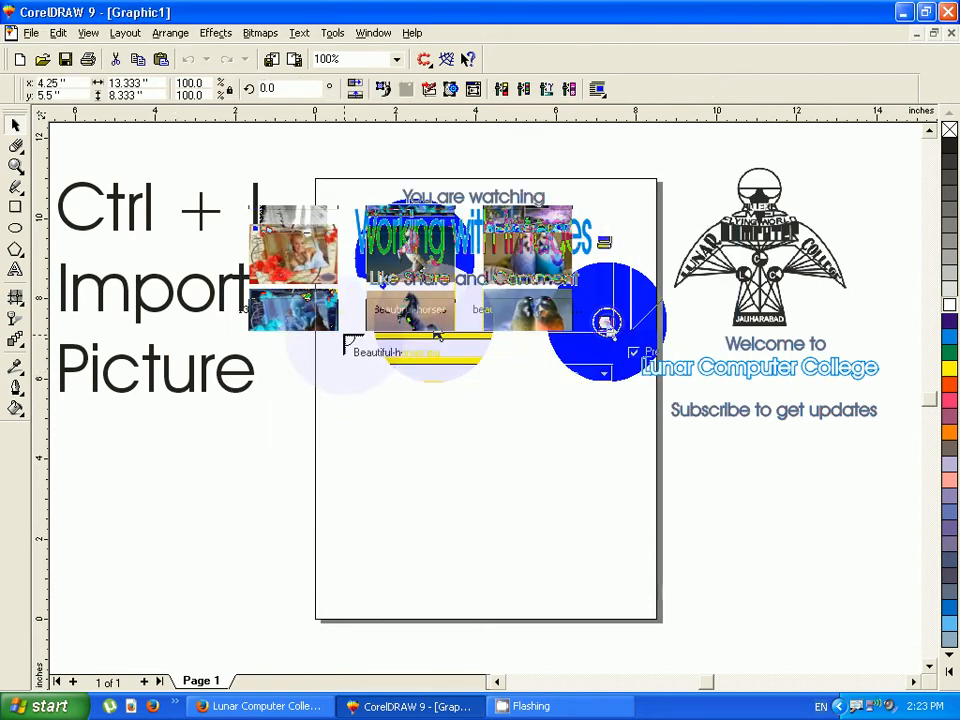
pyautogui.moveTo(341, 323); pyautogui.dragTo(615, 577)
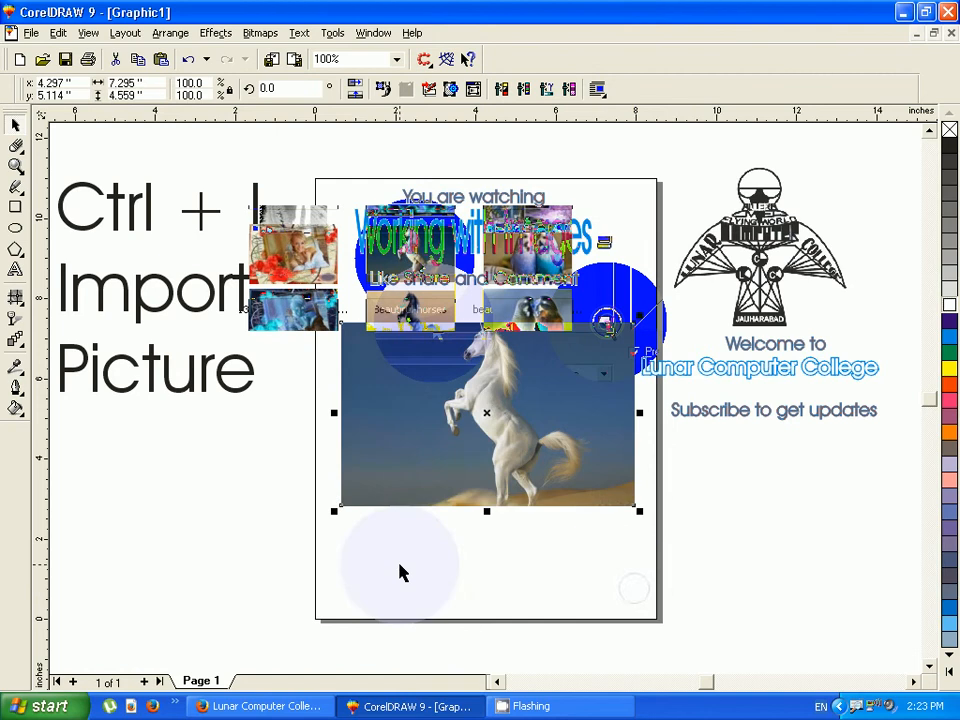
# Shift the horse picture slightly up and to the left on the page
pyautogui.click(400, 566)
pyautogui.moveTo(463, 465); pyautogui.dragTo(461, 454)
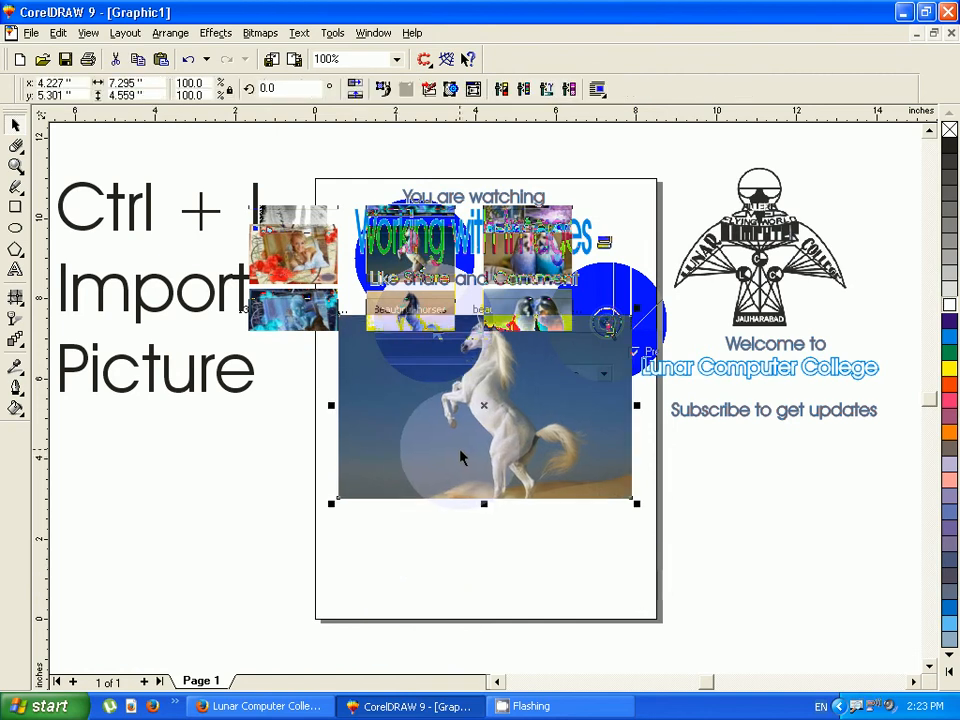
pyautogui.click(258, 543)
pyautogui.click(375, 494)
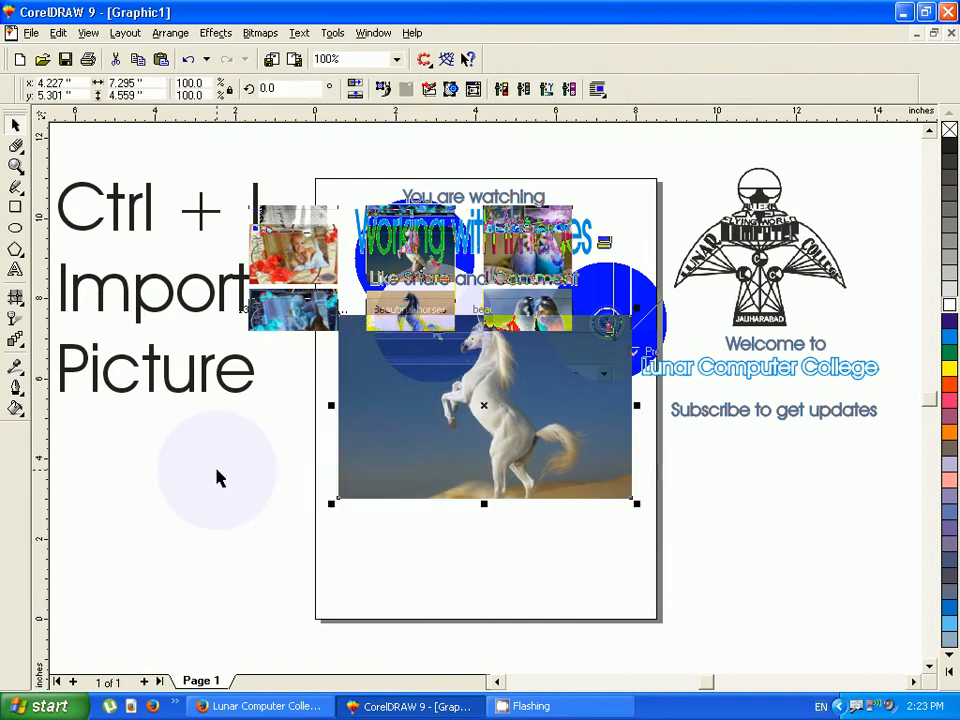
# Select the horse picture and open the Bitmap Color Mask settings for it
pyautogui.hotkey('shift', 'F2')
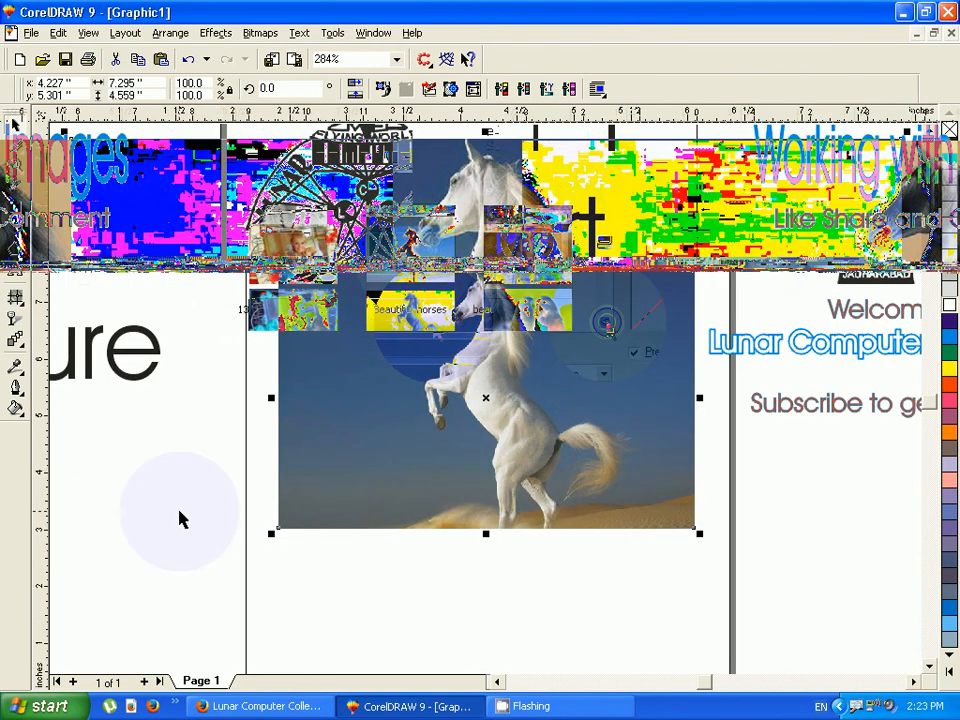
pyautogui.click(180, 518)
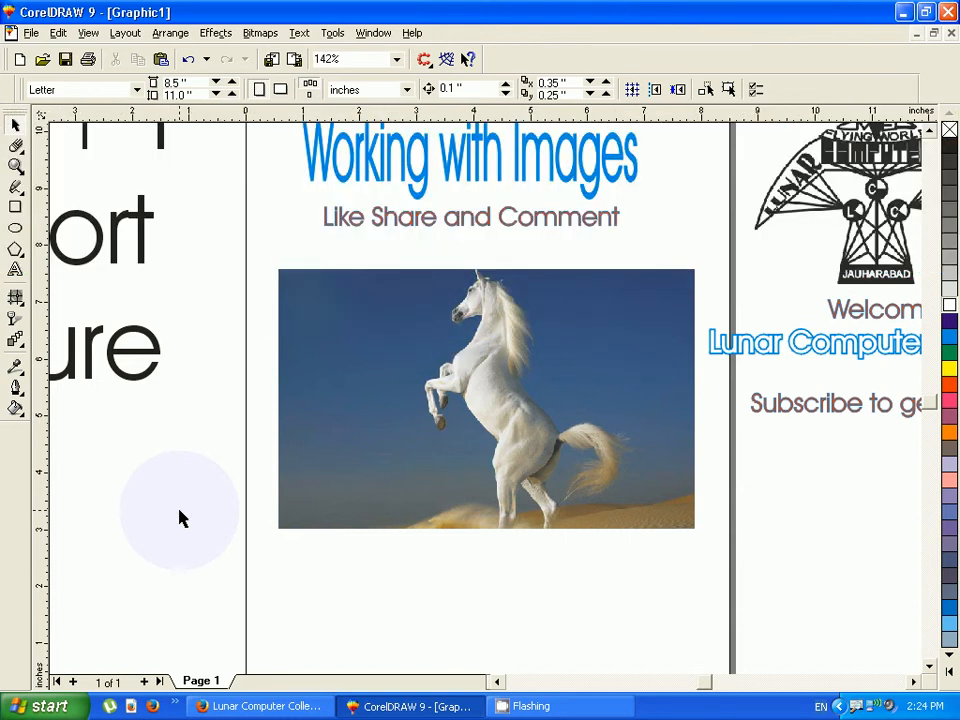
pyautogui.click(313, 370)
pyautogui.click(208, 413)
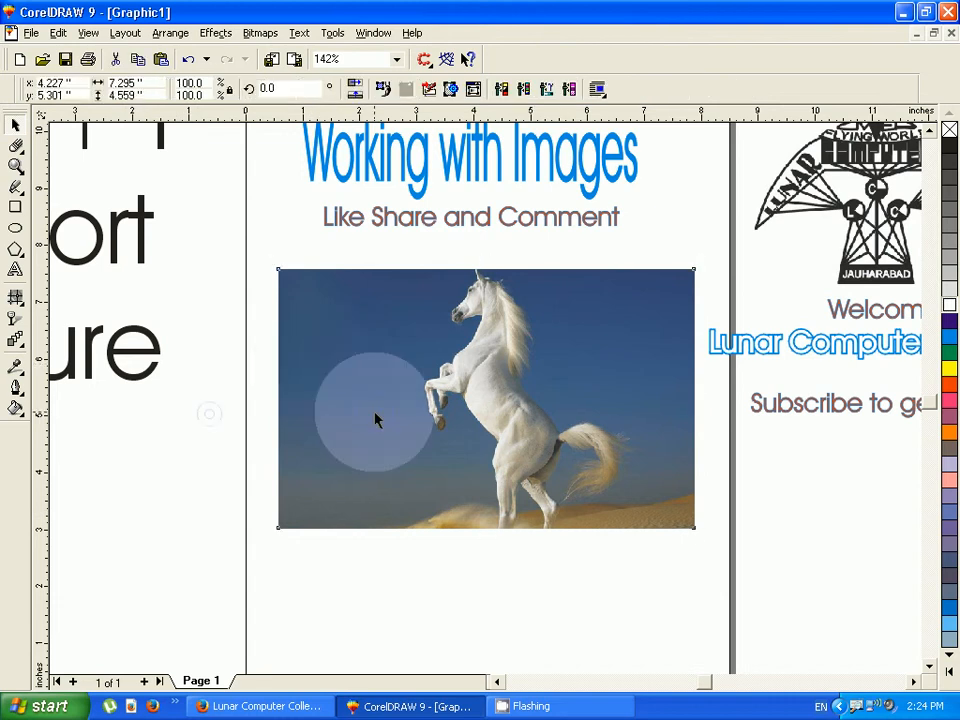
pyautogui.click(376, 419)
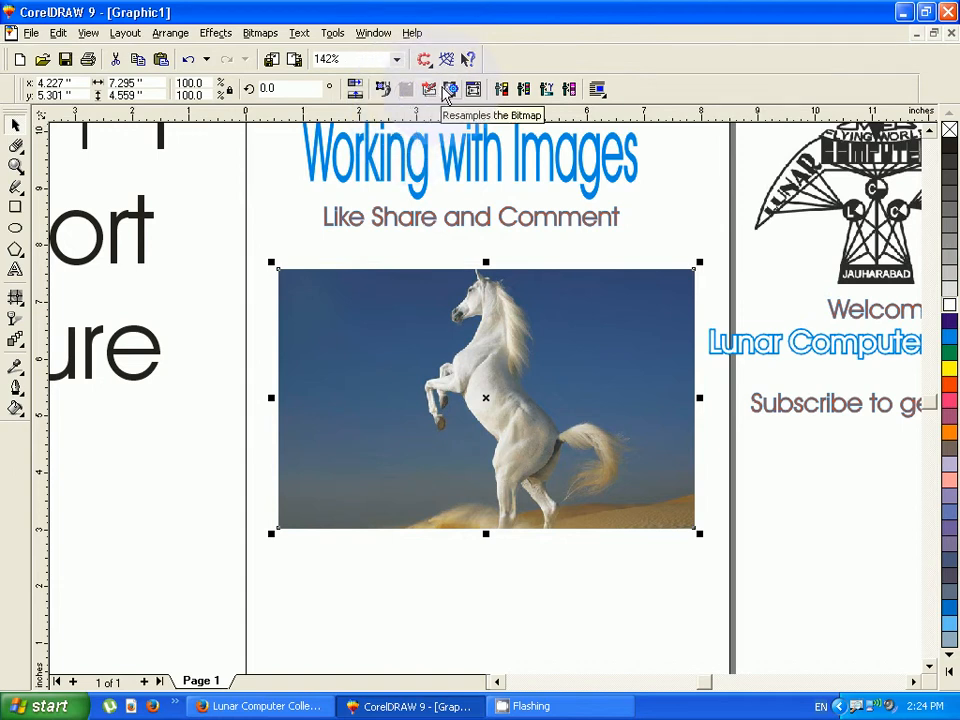
pyautogui.click(474, 90)
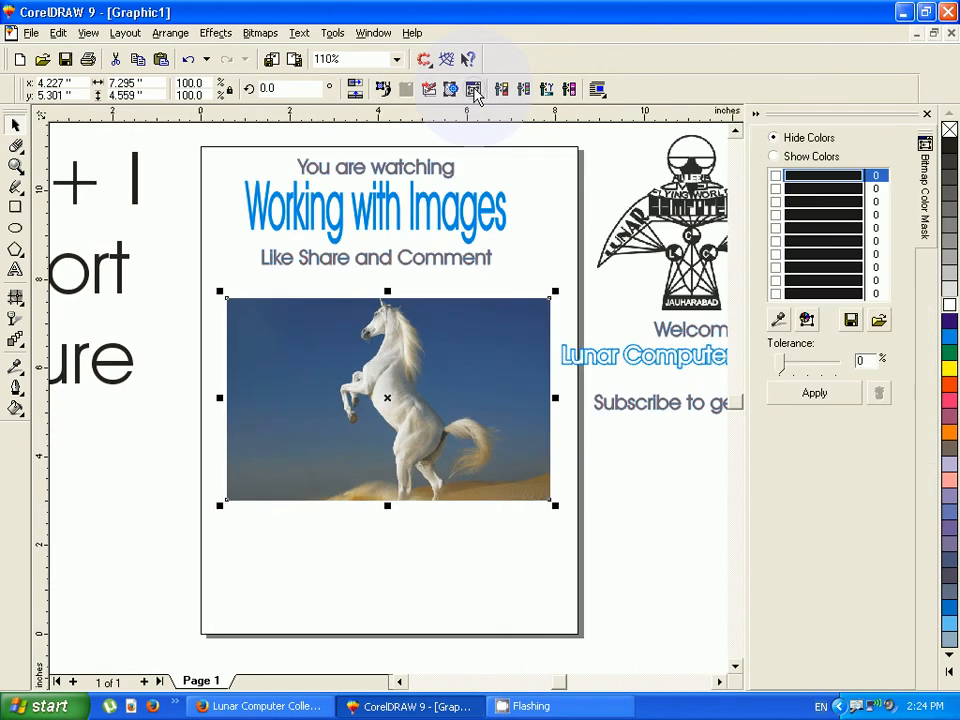
# Close the Bitmap Color Mask settings and preview a Color Balance adjustment on the horse picture with Magenta–Green at 61
pyautogui.click(928, 116)
pyautogui.click(522, 90)
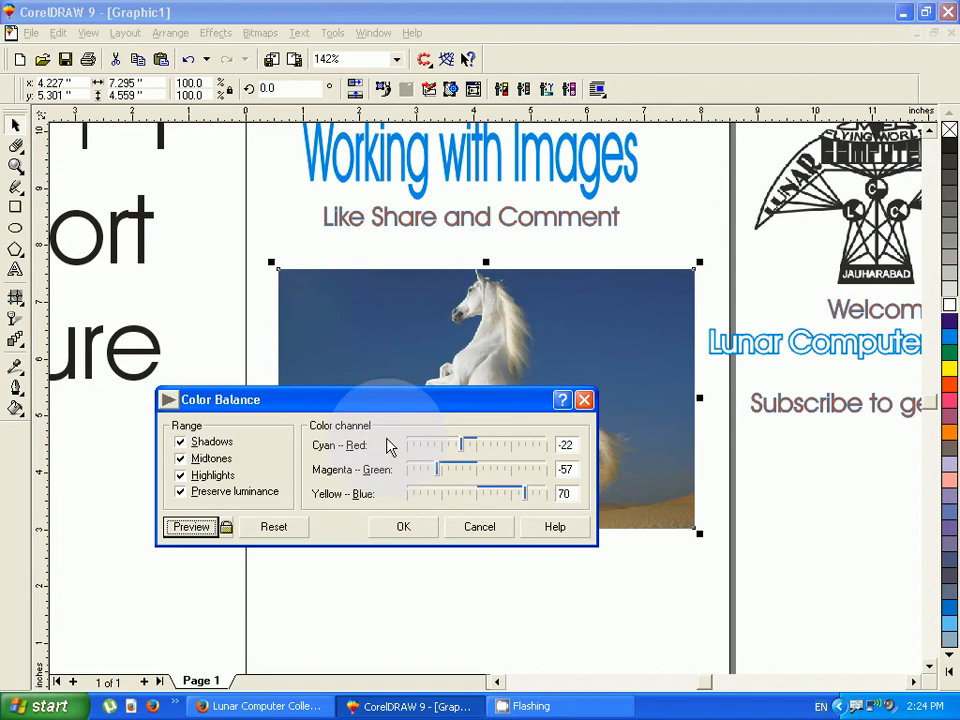
pyautogui.moveTo(403, 404); pyautogui.dragTo(505, 220)
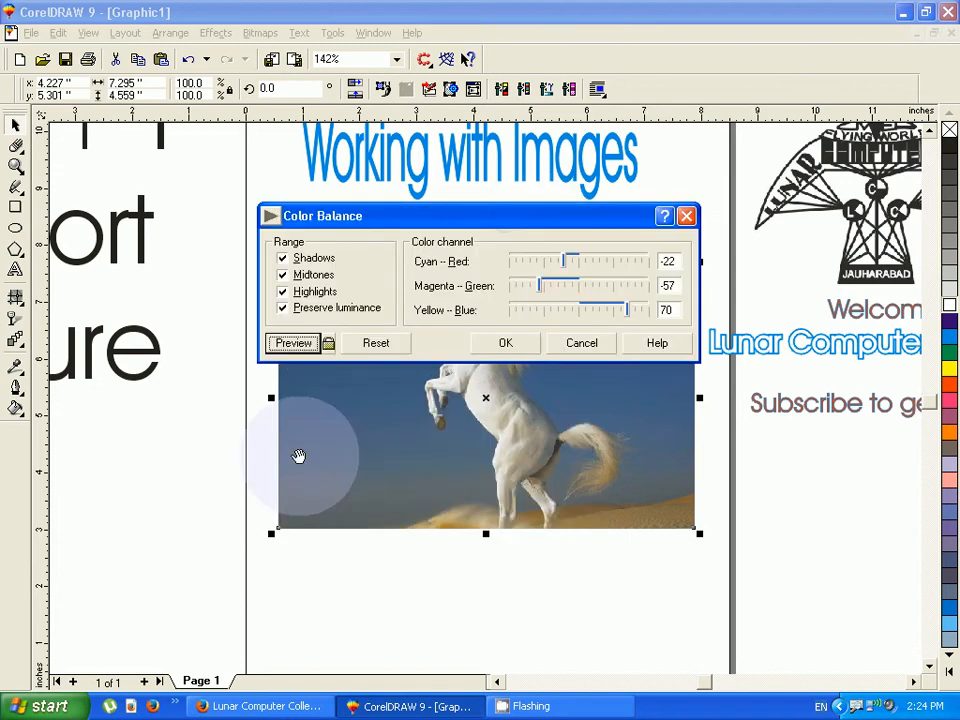
pyautogui.click(328, 343)
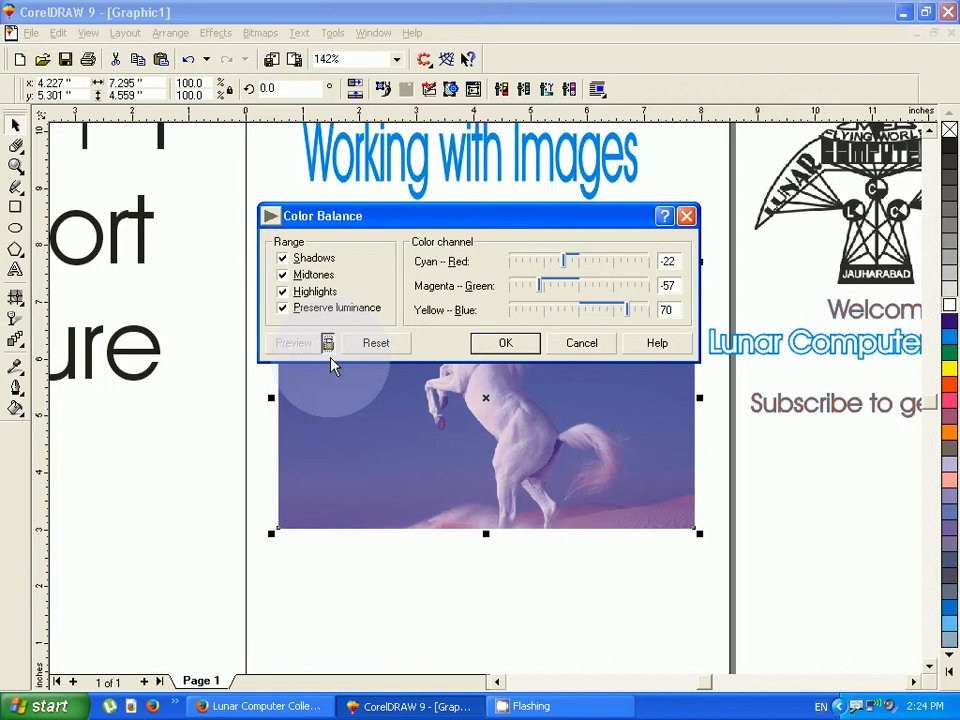
pyautogui.moveTo(540, 286); pyautogui.dragTo(625, 288)
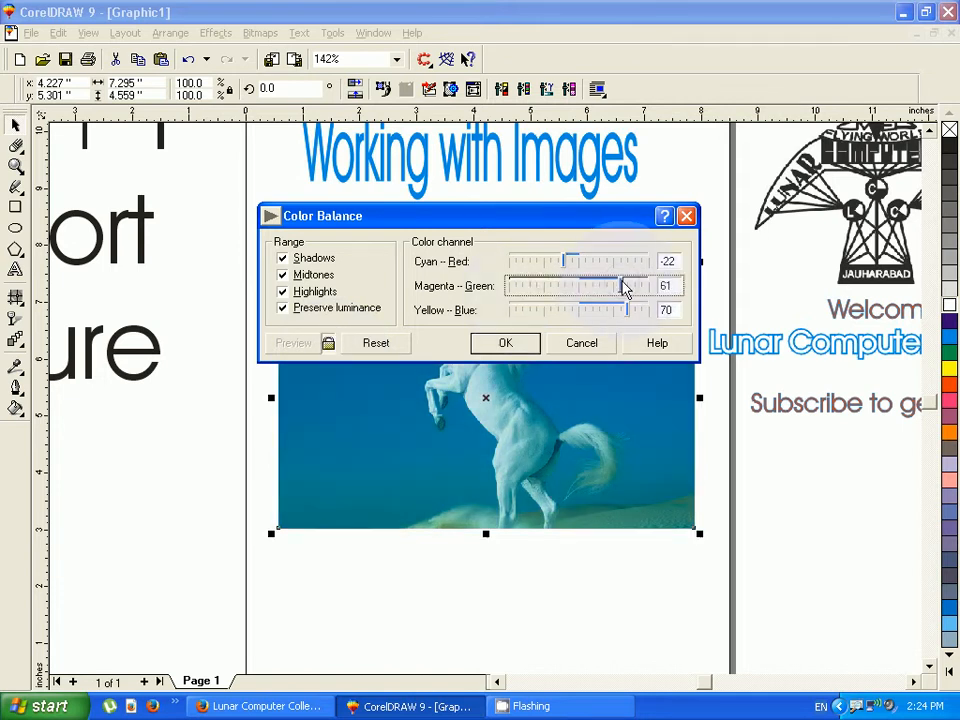
pyautogui.moveTo(539, 224); pyautogui.dragTo(509, 548)
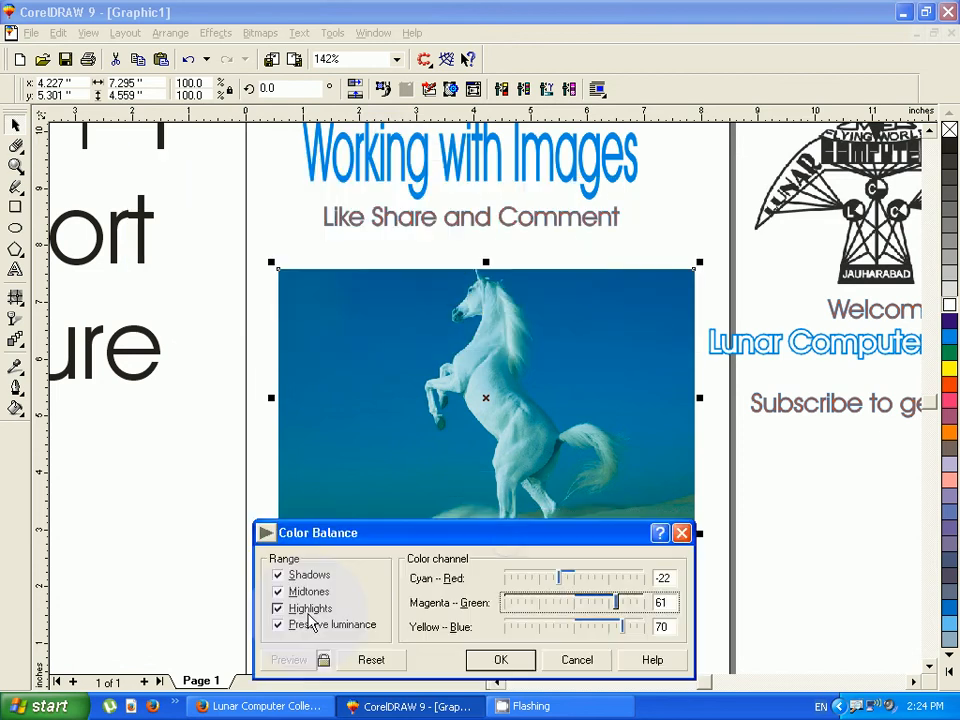
# Try the Color Balance without midtones and with Cyan–Red at -72, and cancel the adjustment
pyautogui.click(281, 592)
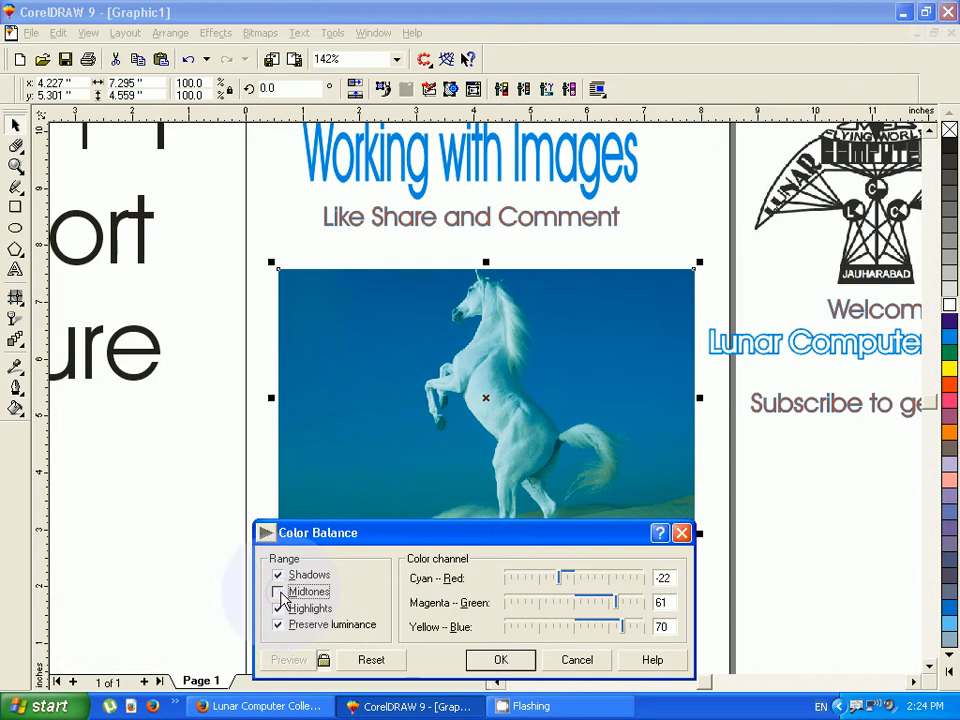
pyautogui.click(528, 580)
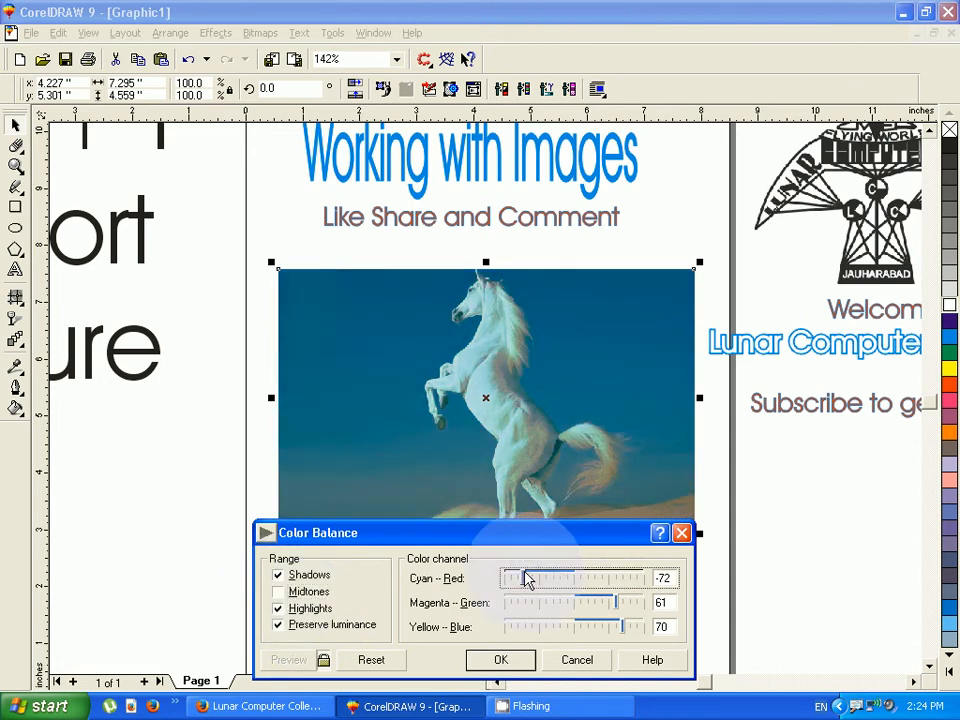
pyautogui.click(576, 661)
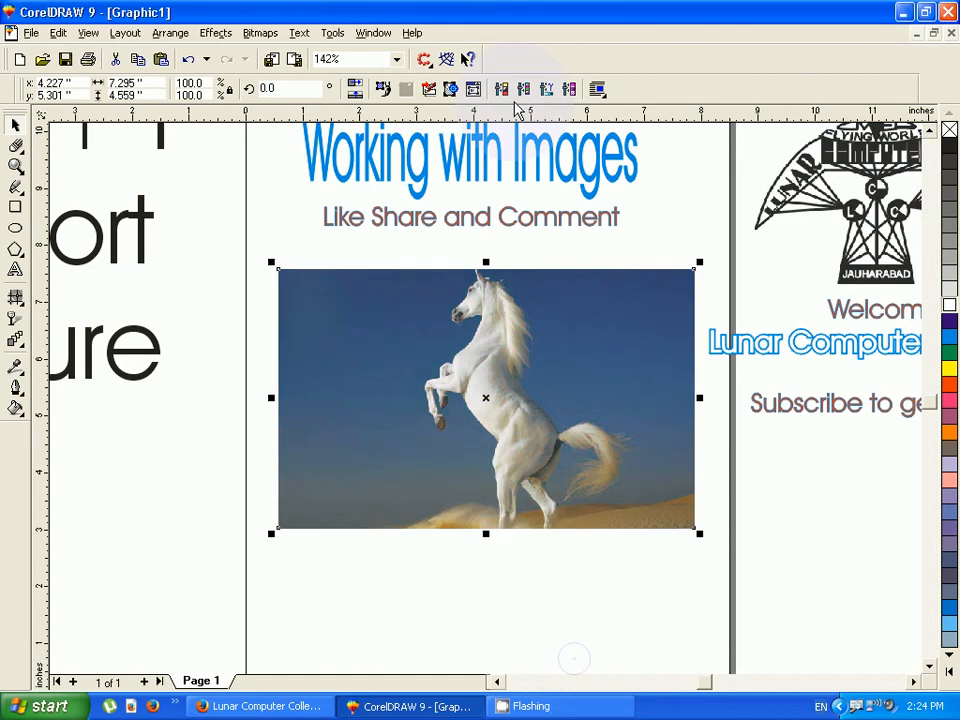
# Open the Hue/Saturation/Lightness adjustment for the horse picture and cancel it
pyautogui.click(569, 90)
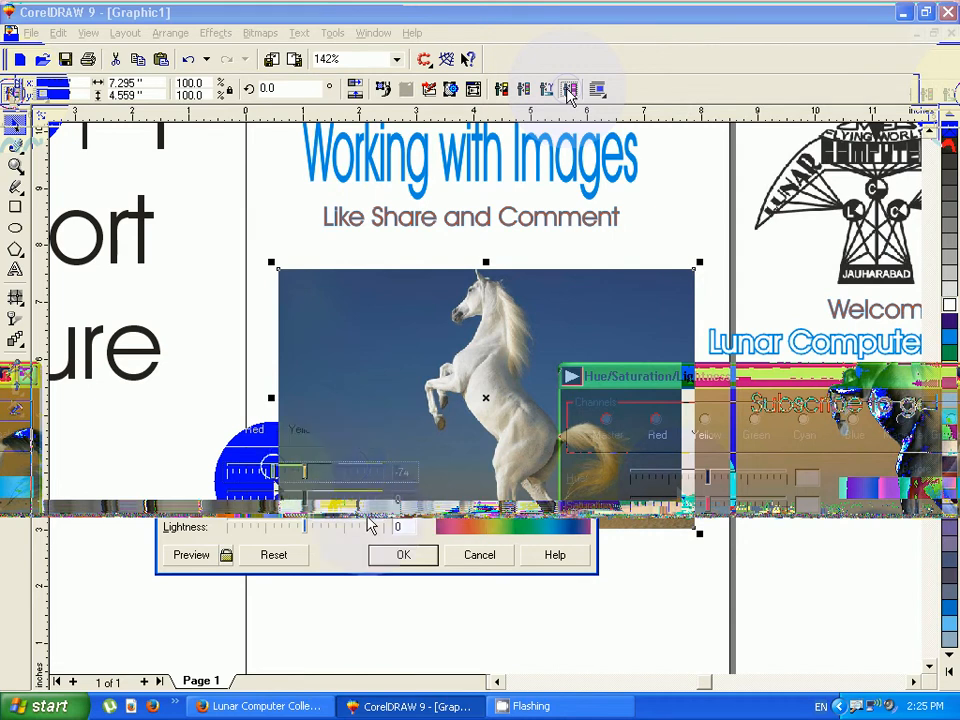
pyautogui.click(470, 559)
pyautogui.click(422, 636)
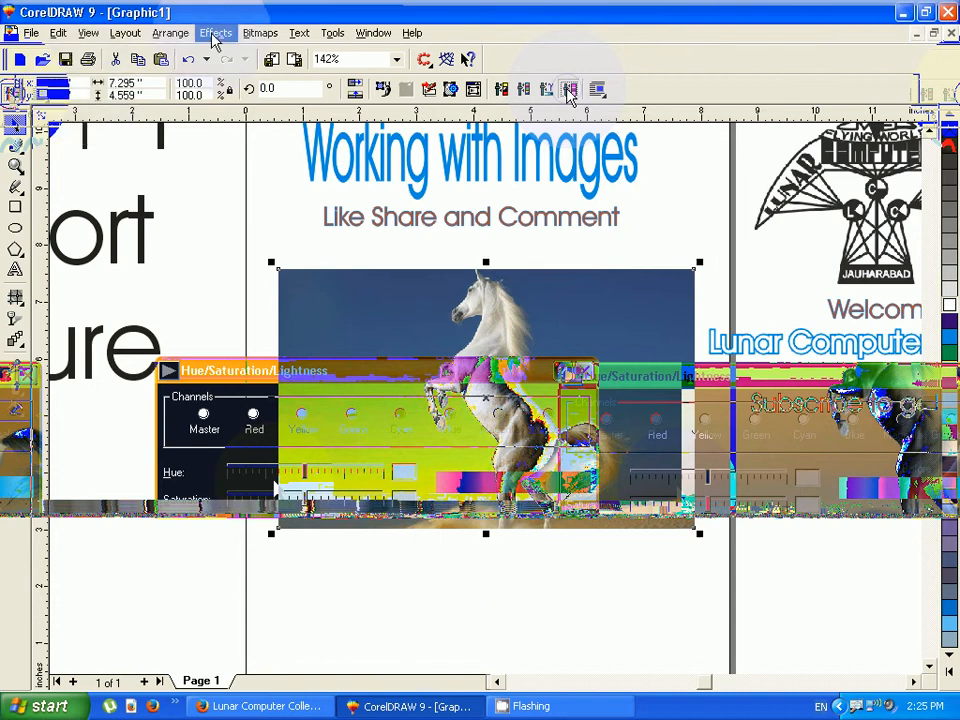
# Open the 3D Rotate effect for the horse picture and preview its preset rotation on the page
pyautogui.click(255, 34)
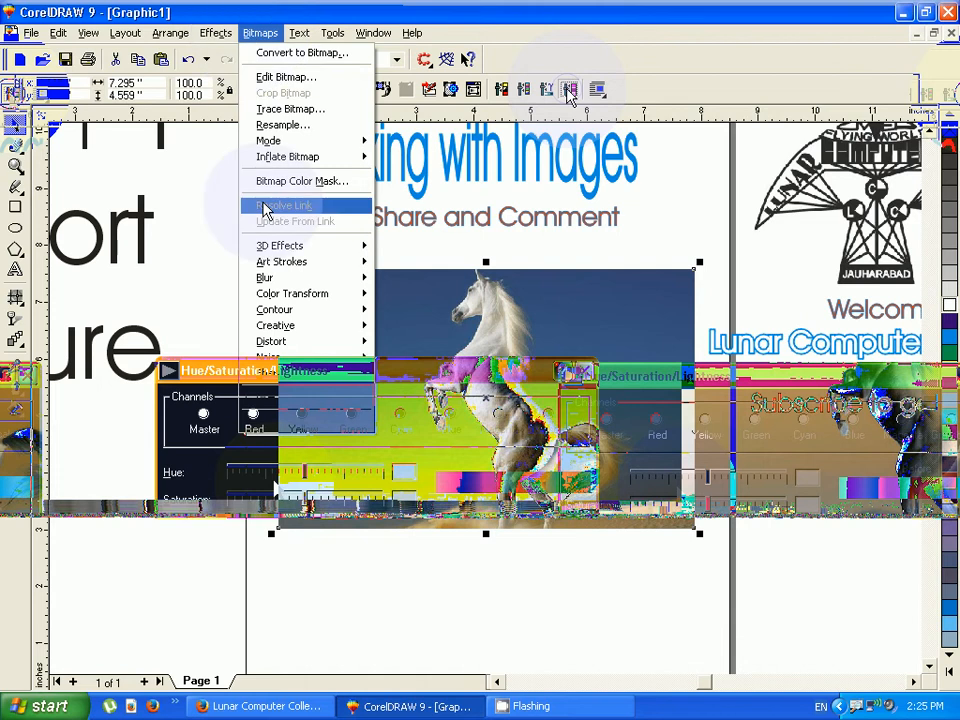
pyautogui.moveTo(273, 255)
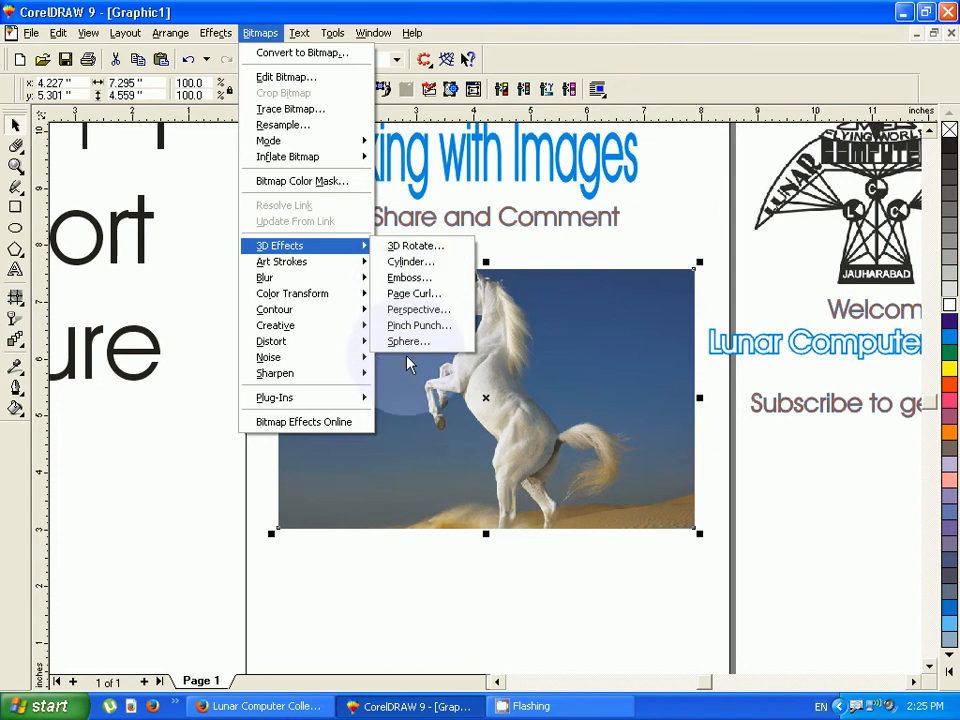
pyautogui.click(404, 248)
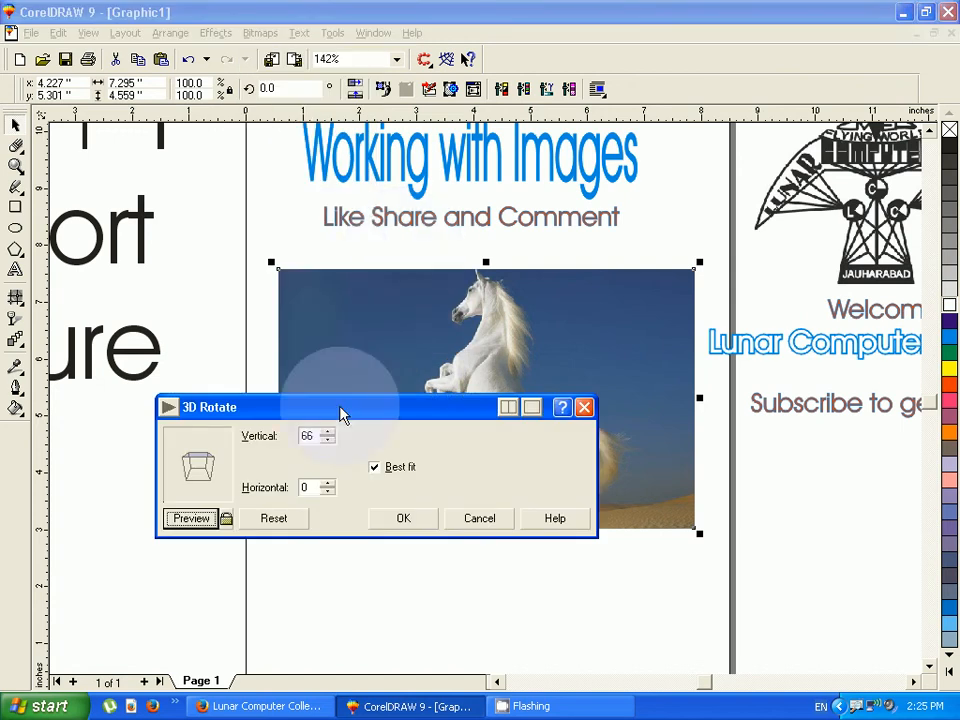
pyautogui.moveTo(340, 413); pyautogui.dragTo(481, 555)
pyautogui.click(331, 658)
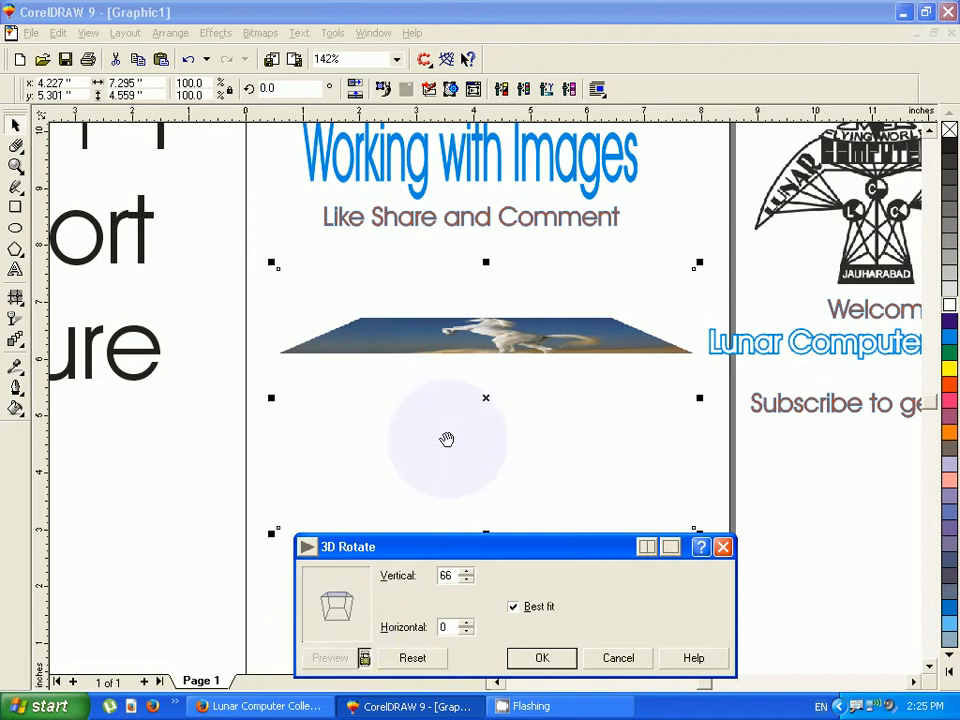
# Try 3D rotations of vertical 41 with horizontal -20 and vertical 46 with horizontal -44, and cancel the effect
pyautogui.moveTo(337, 604); pyautogui.dragTo(337, 621)
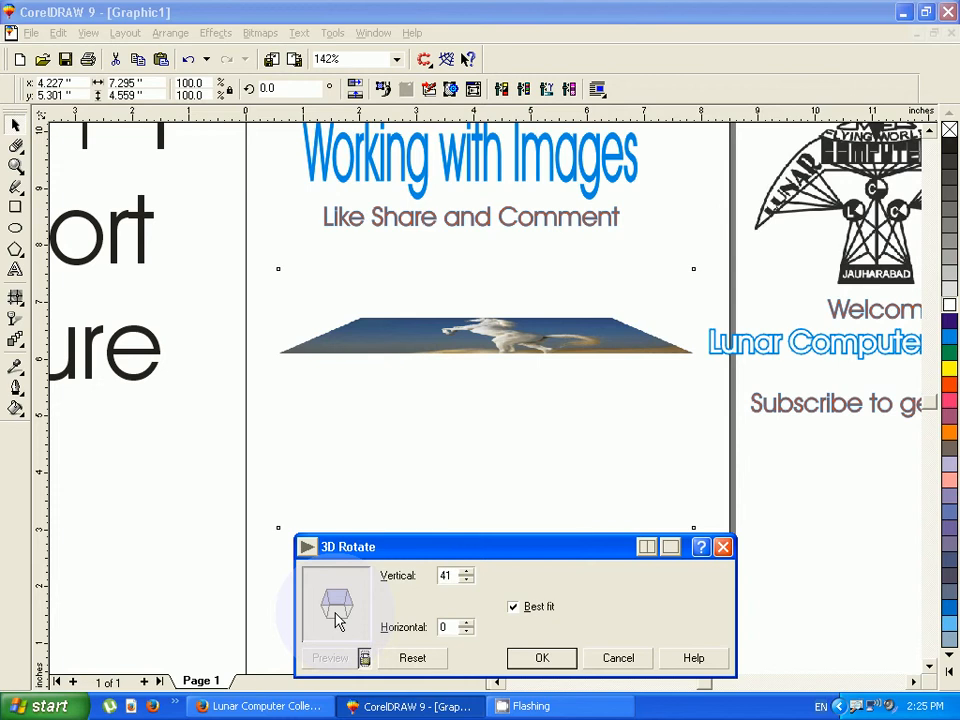
pyautogui.moveTo(341, 612); pyautogui.dragTo(333, 610)
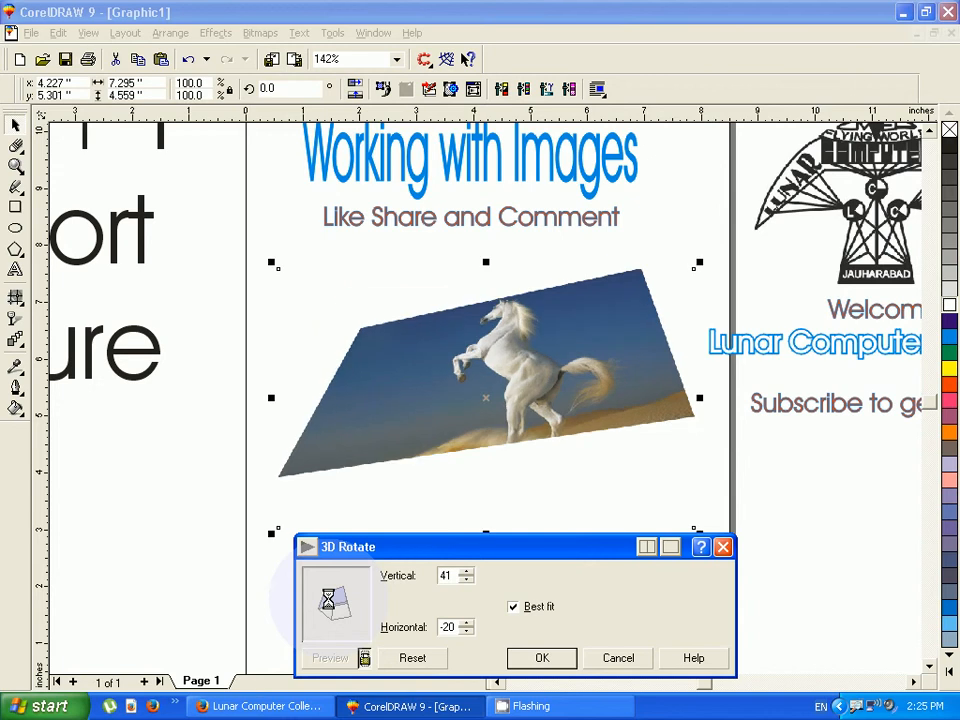
pyautogui.moveTo(328, 598); pyautogui.dragTo(340, 610)
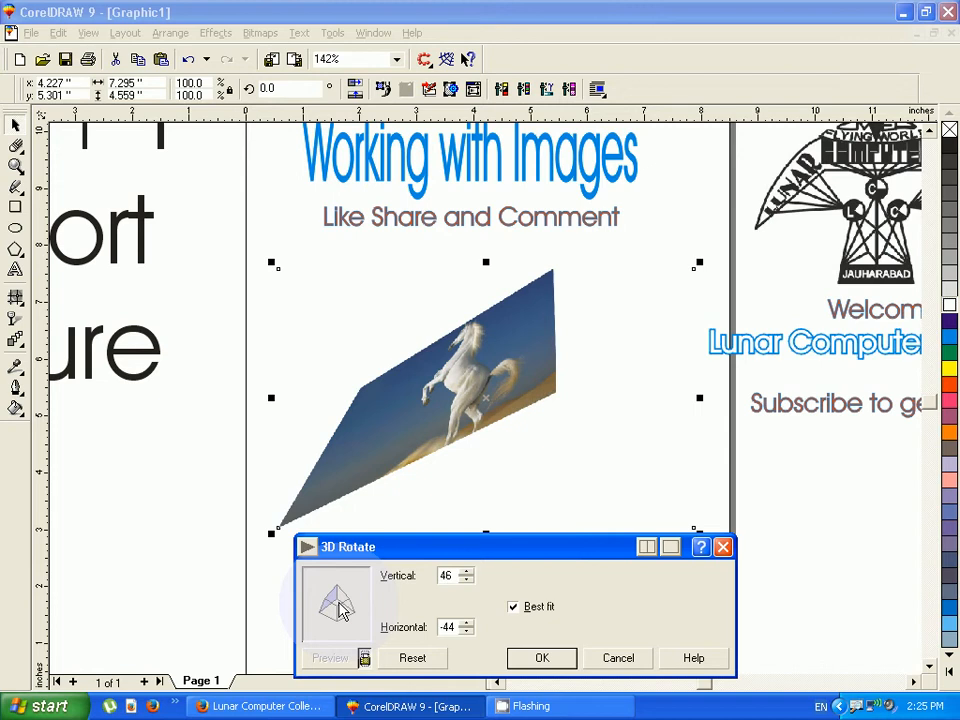
pyautogui.click(618, 658)
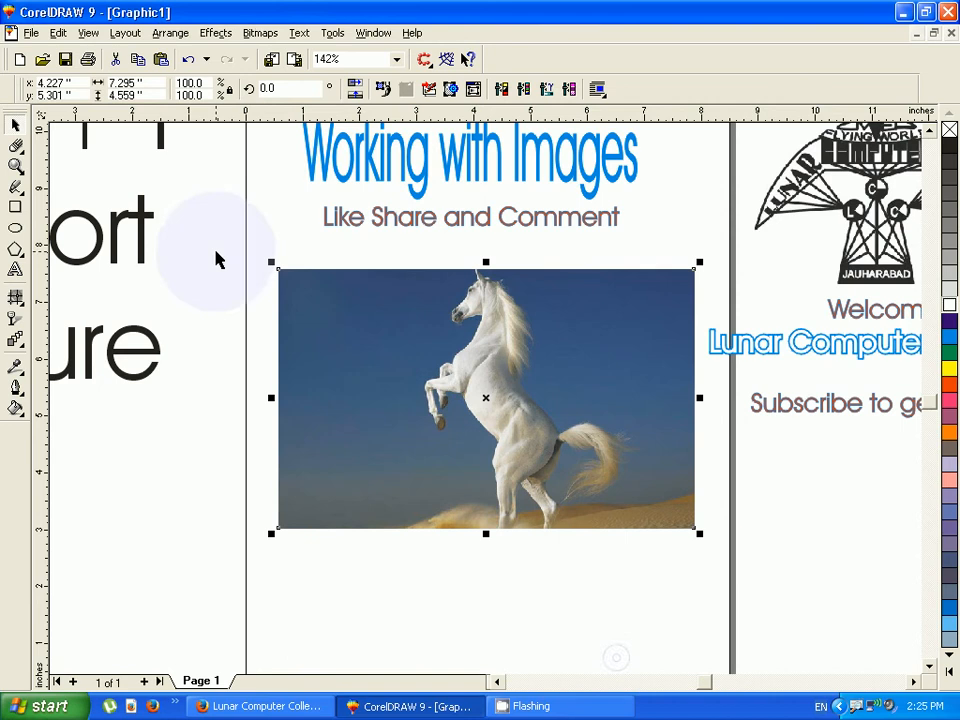
# Preview the vertical Cylinder effect on the horse picture with the percentage raised to 100
pyautogui.click(214, 33)
pyautogui.moveTo(253, 36)
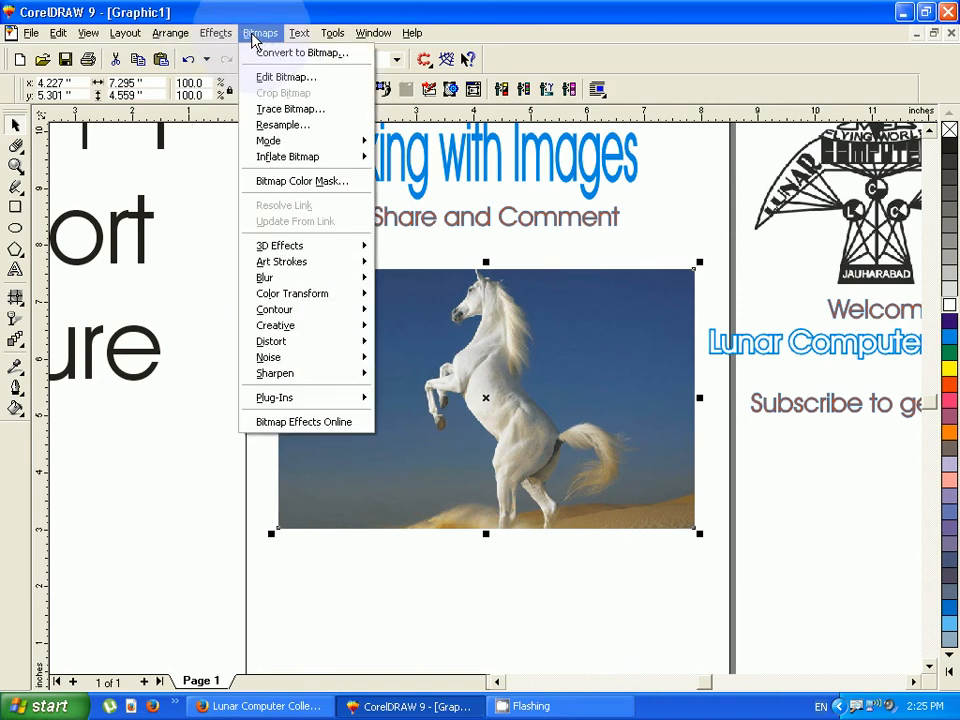
pyautogui.click(270, 248)
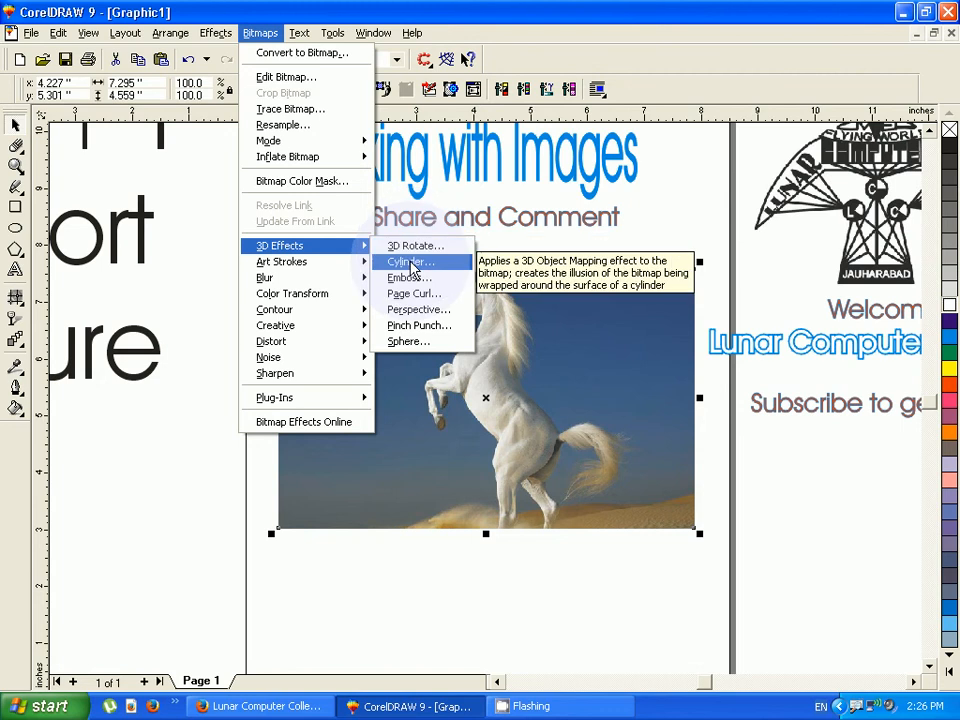
pyautogui.click(410, 262)
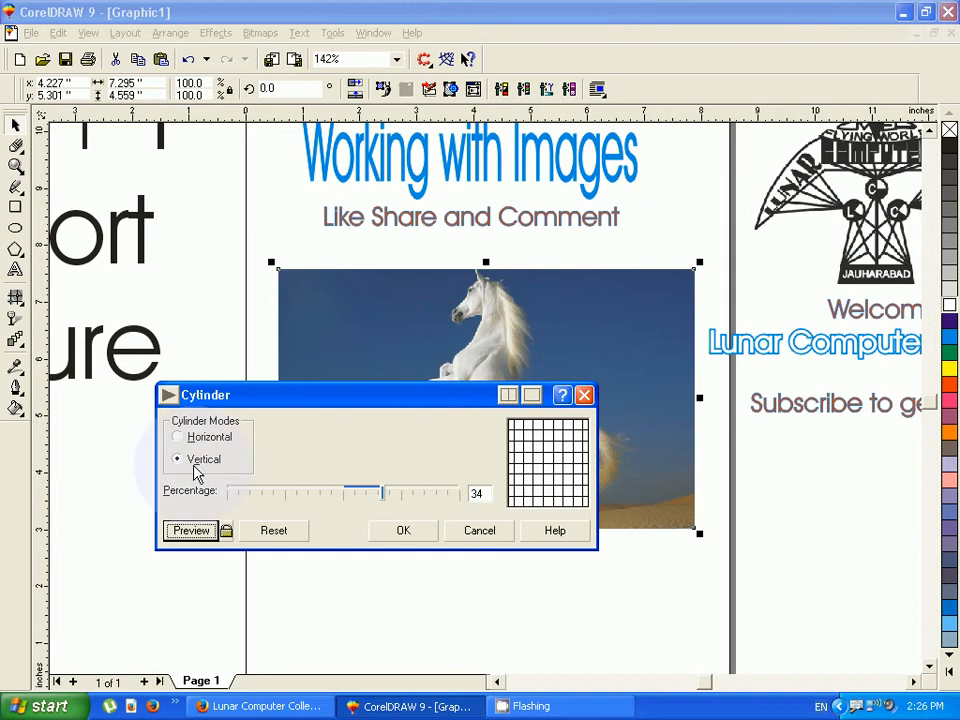
pyautogui.click(208, 530)
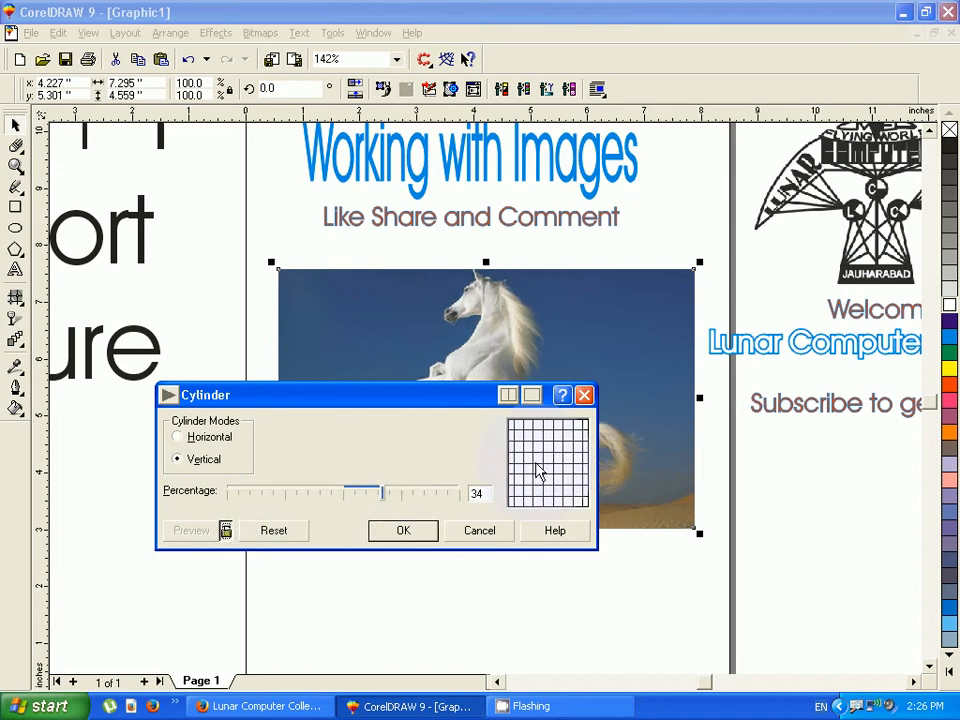
pyautogui.moveTo(382, 494); pyautogui.dragTo(472, 502)
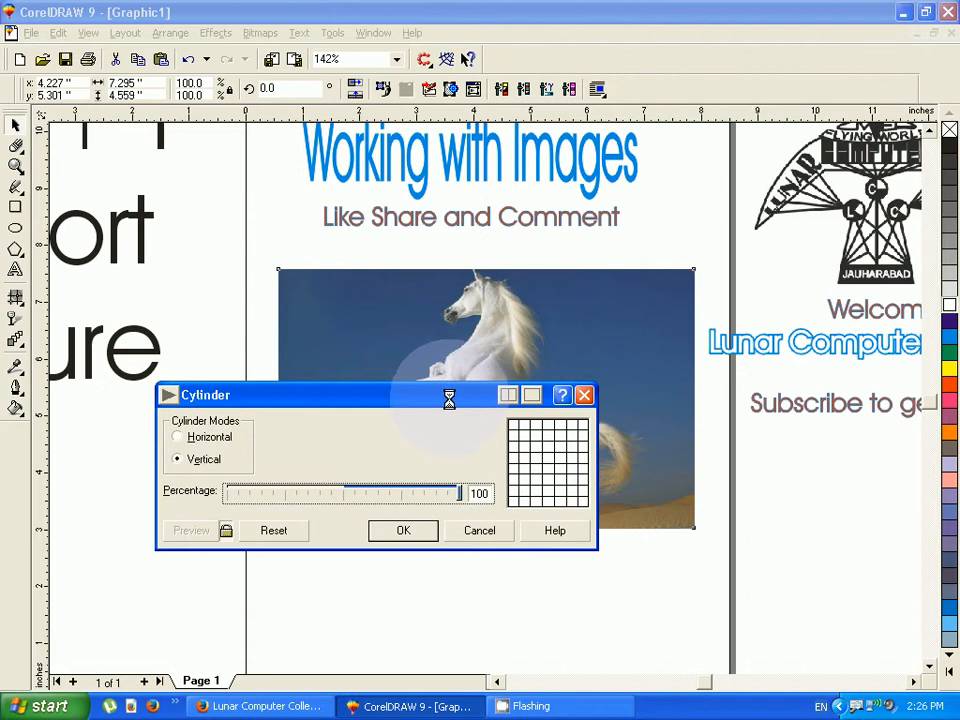
pyautogui.moveTo(450, 405); pyautogui.dragTo(535, 535)
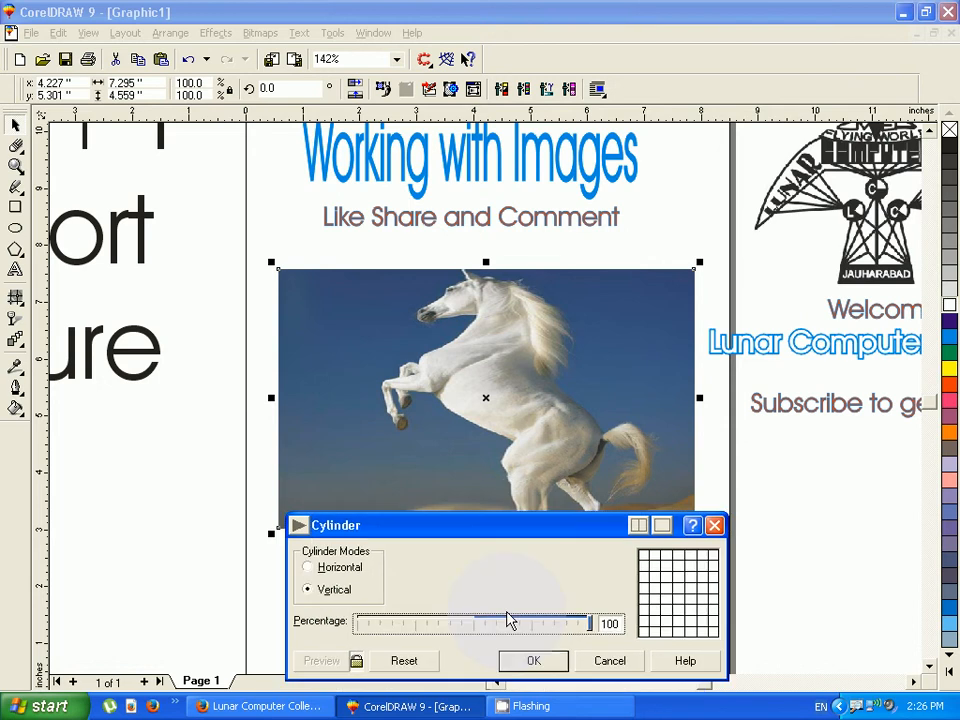
# Try the Cylinder effect at -100 and again at 100 percent on the horse picture, and cancel it
pyautogui.click(589, 625)
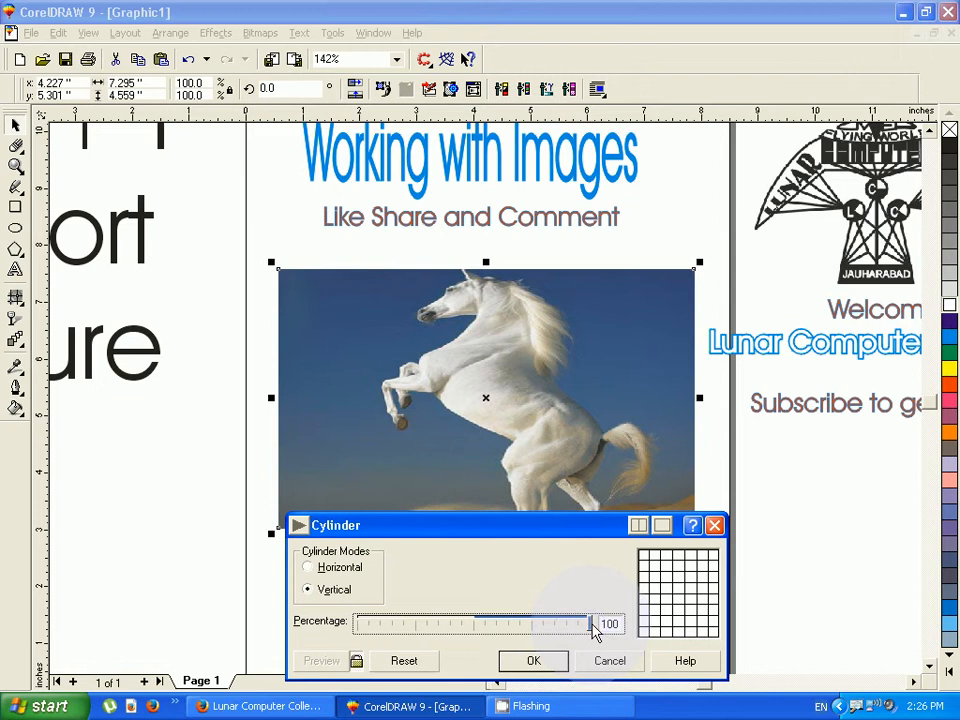
pyautogui.moveTo(589, 625); pyautogui.dragTo(358, 621)
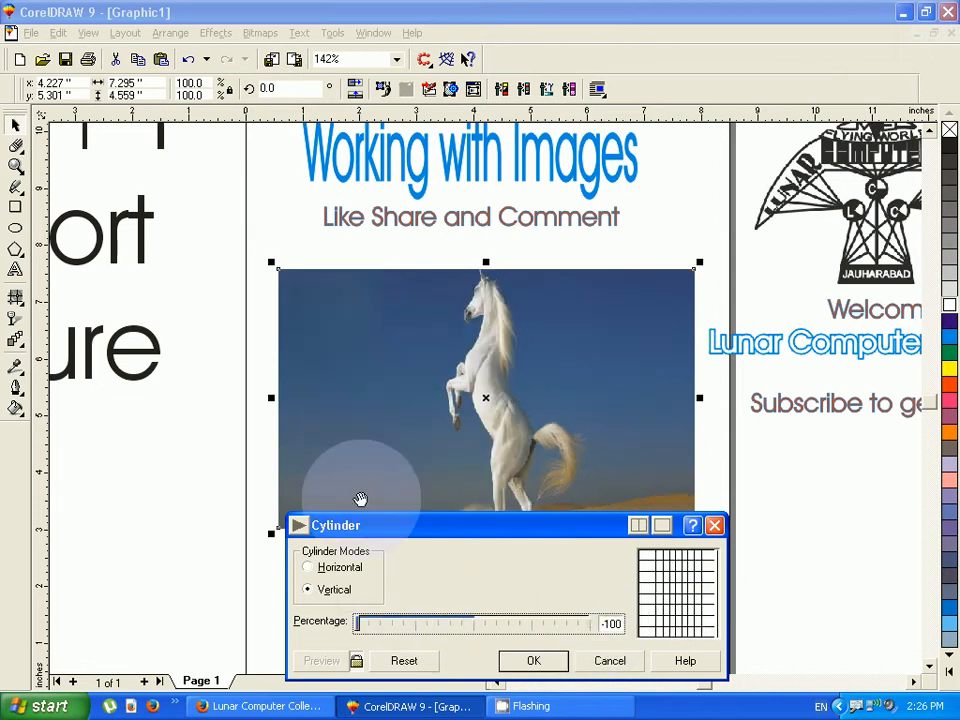
pyautogui.moveTo(422, 525); pyautogui.dragTo(390, 576)
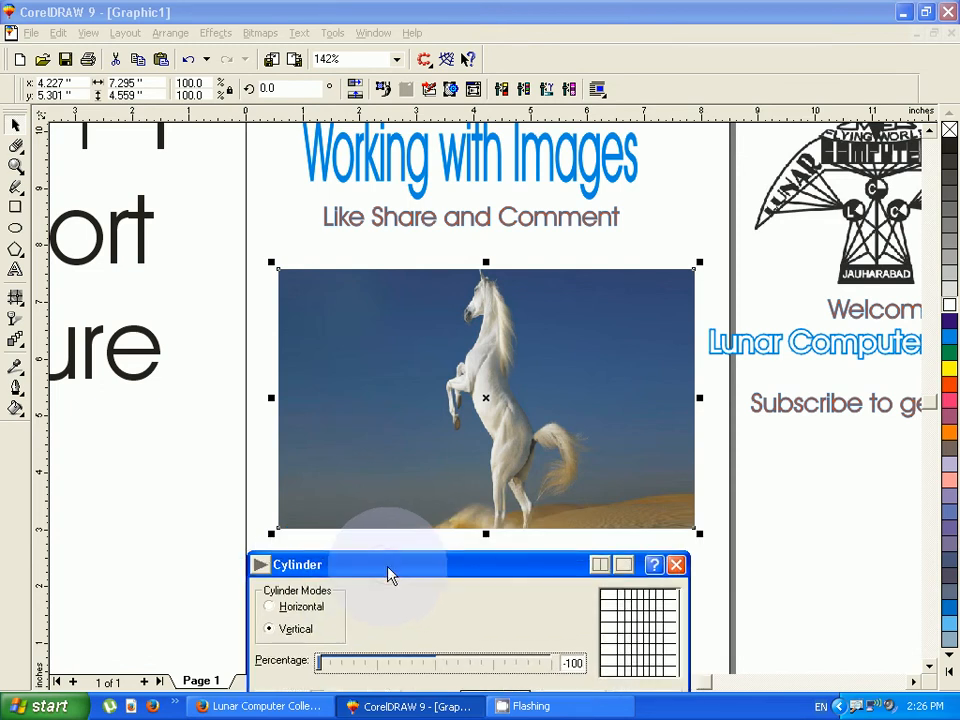
pyautogui.moveTo(390, 576); pyautogui.dragTo(408, 490)
pyautogui.moveTo(341, 578); pyautogui.dragTo(576, 585)
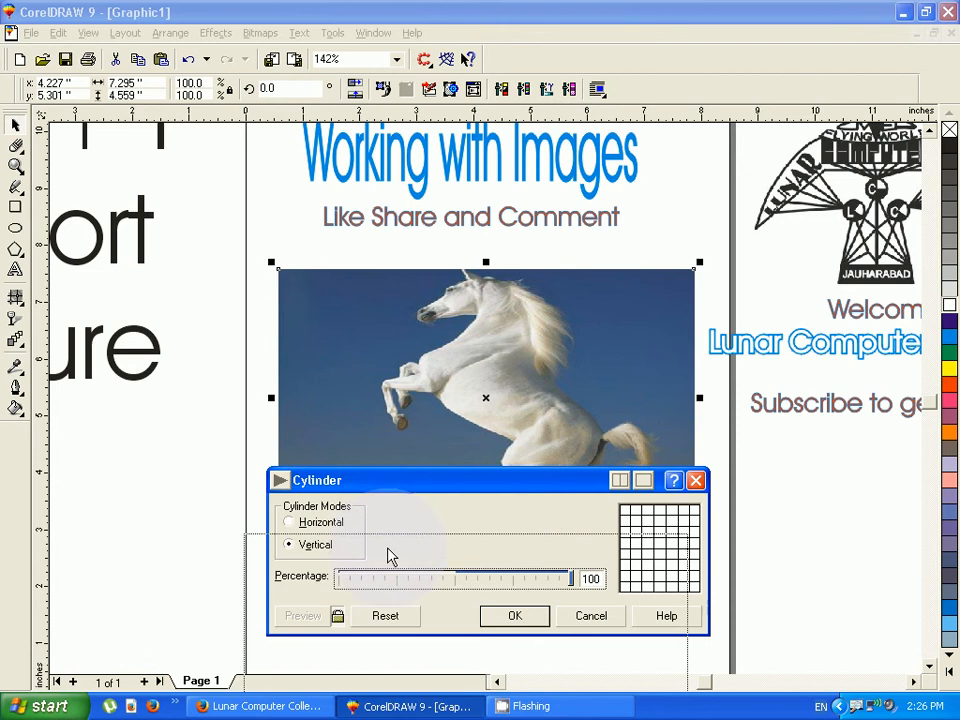
pyautogui.moveTo(418, 482); pyautogui.dragTo(368, 476)
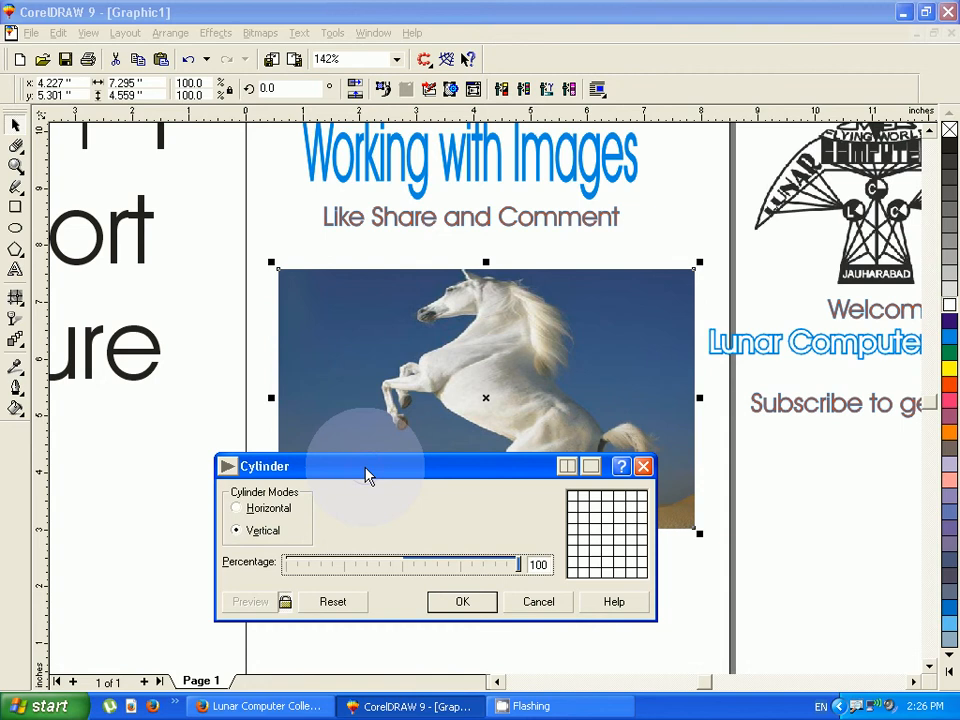
pyautogui.click(536, 602)
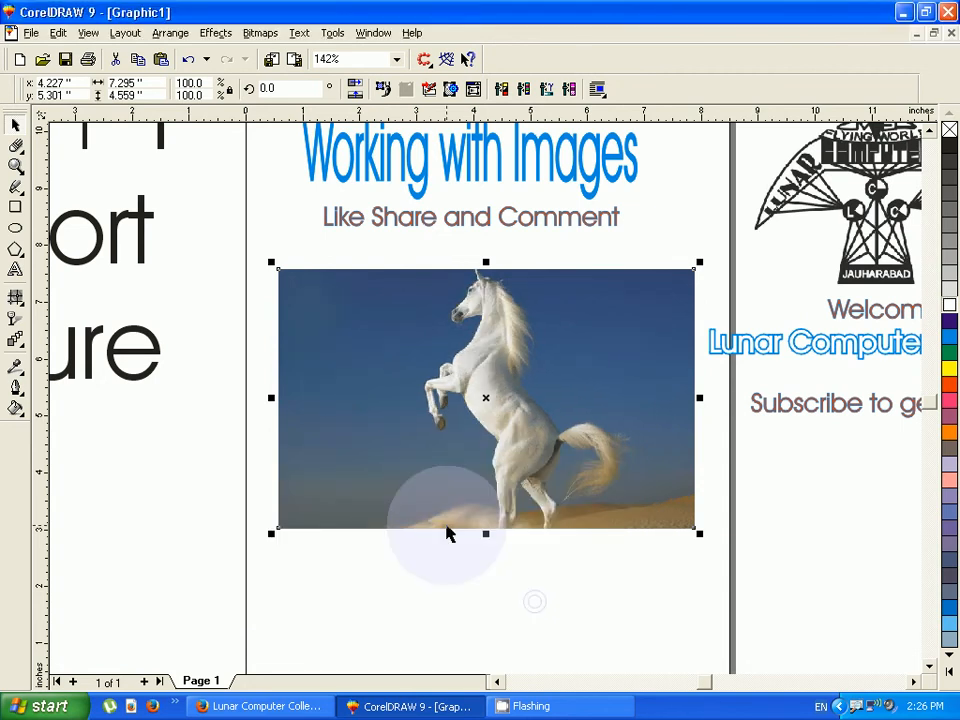
# Open the Emboss effect for the horse picture and preview its preset settings live on the page
pyautogui.click(216, 34)
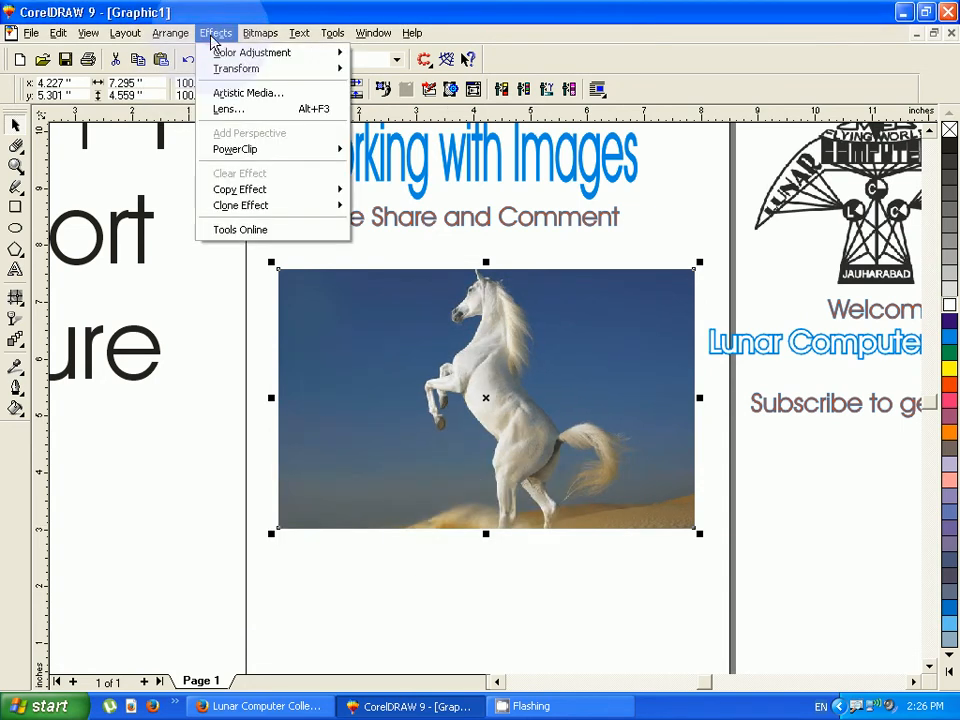
pyautogui.moveTo(260, 33)
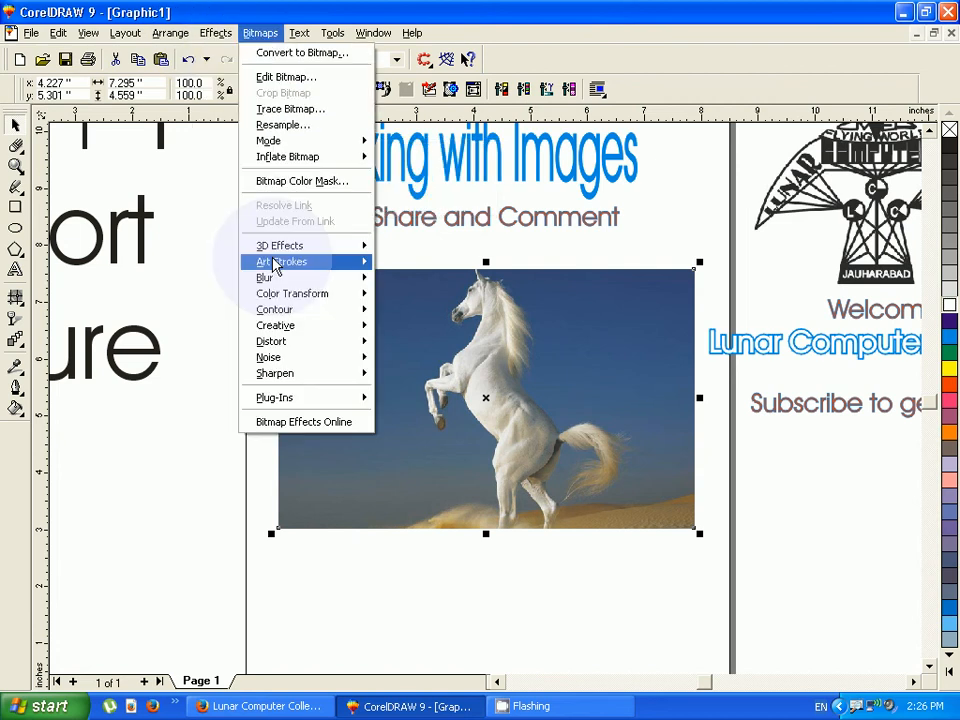
pyautogui.moveTo(281, 253)
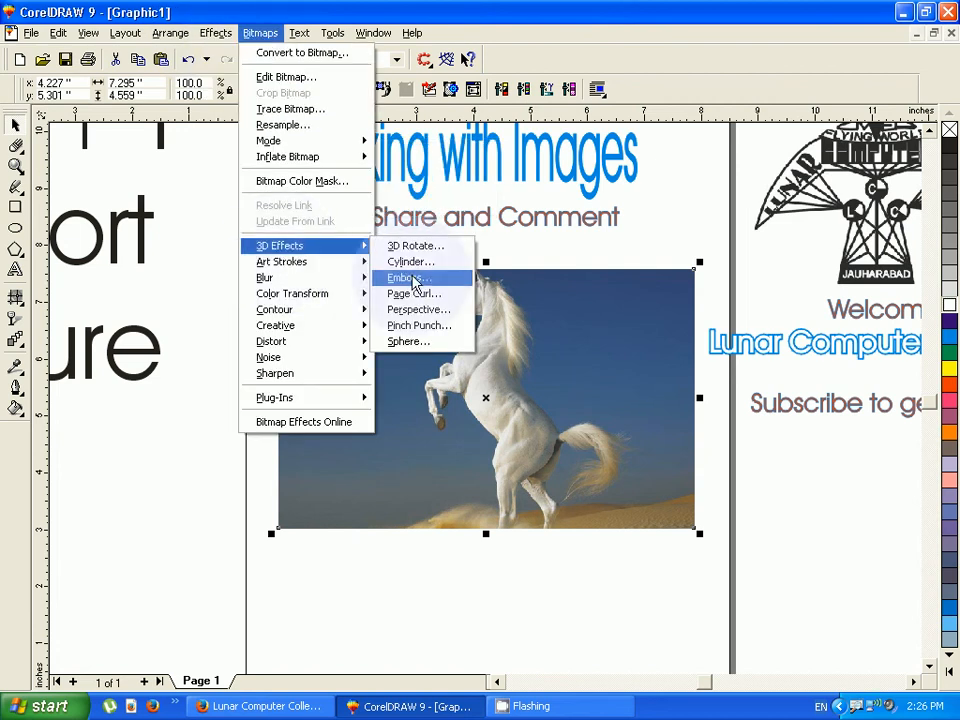
pyautogui.click(408, 278)
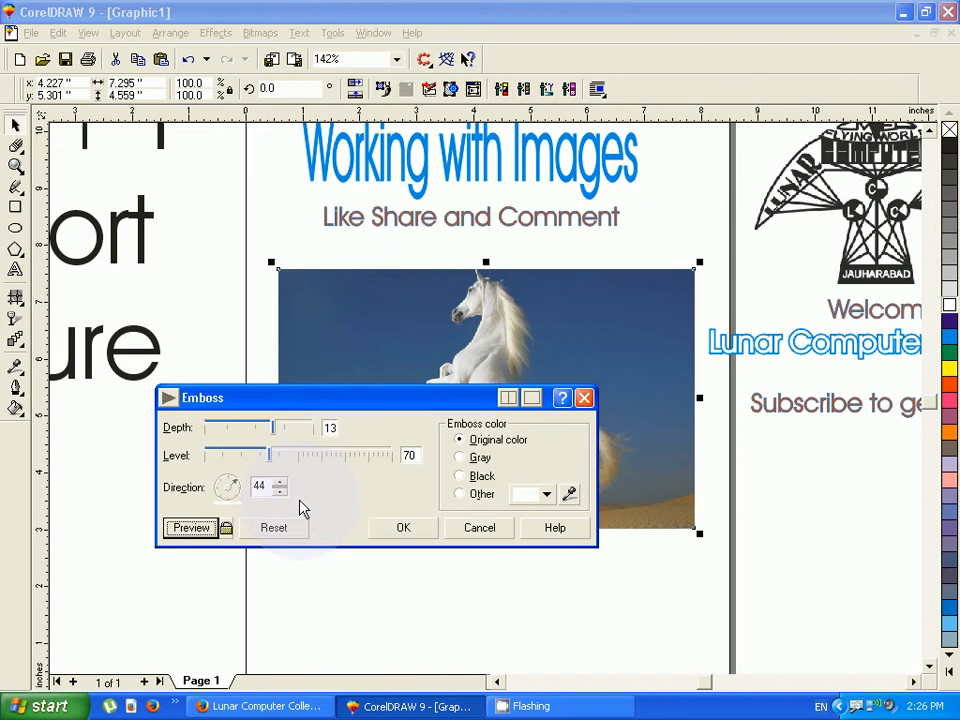
pyautogui.click(227, 528)
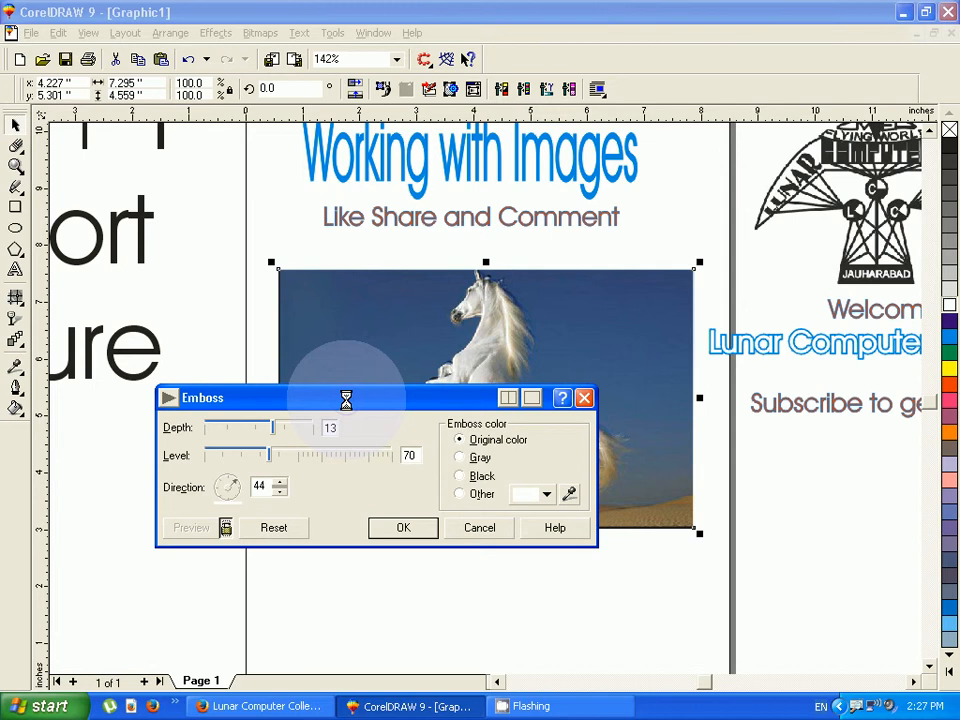
pyautogui.moveTo(346, 399); pyautogui.dragTo(410, 521)
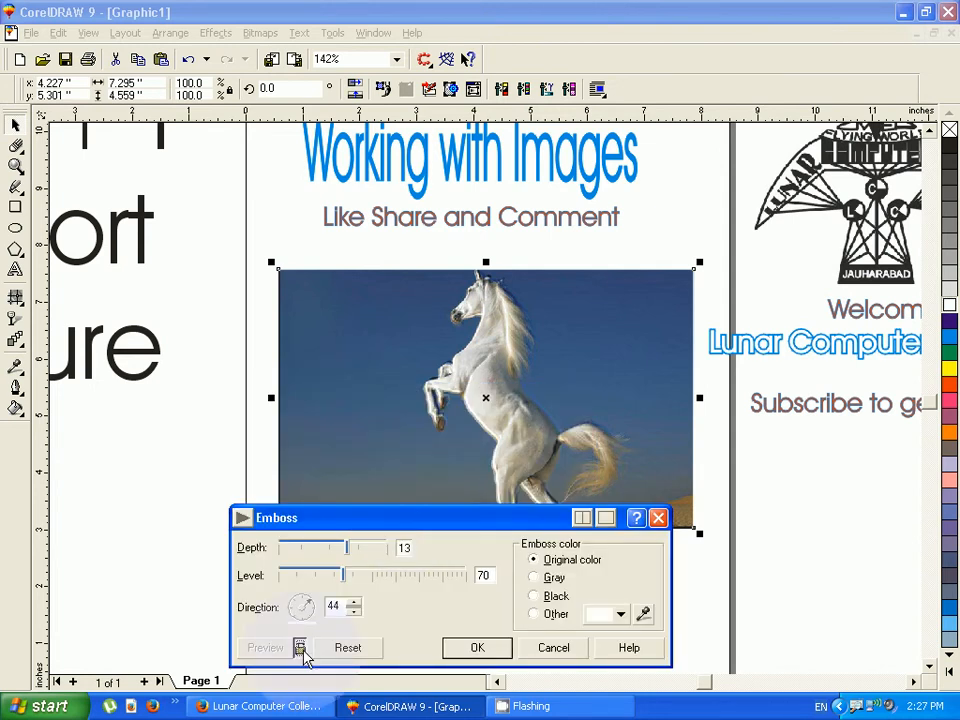
# Set the Emboss level to 72 and compare the Gray and Black emboss colors, finishing on Gray
pyautogui.click(326, 576)
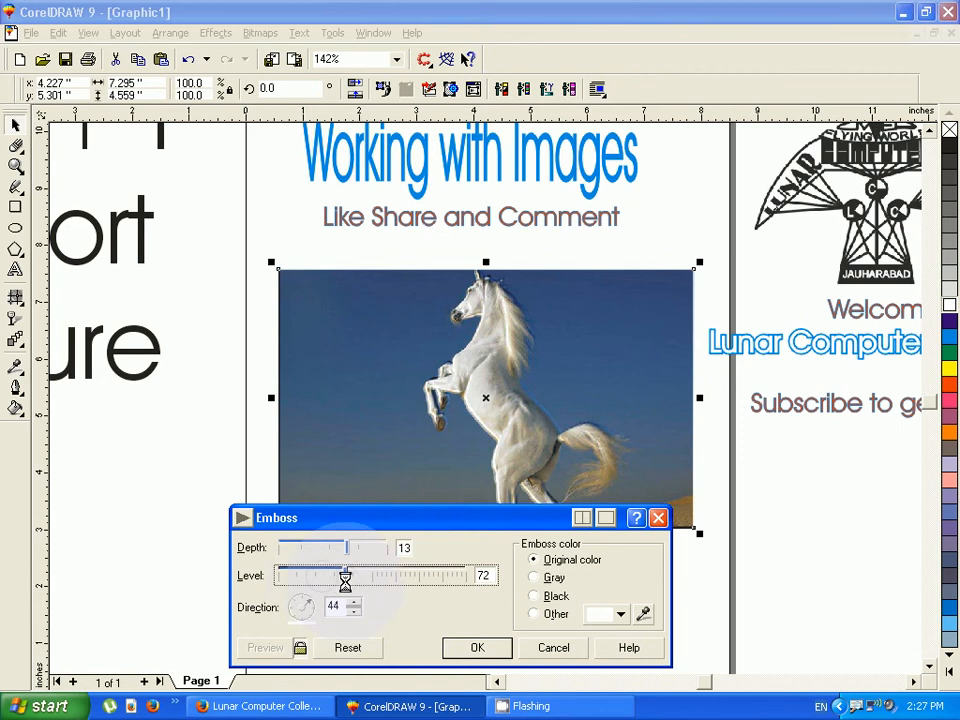
pyautogui.click(545, 580)
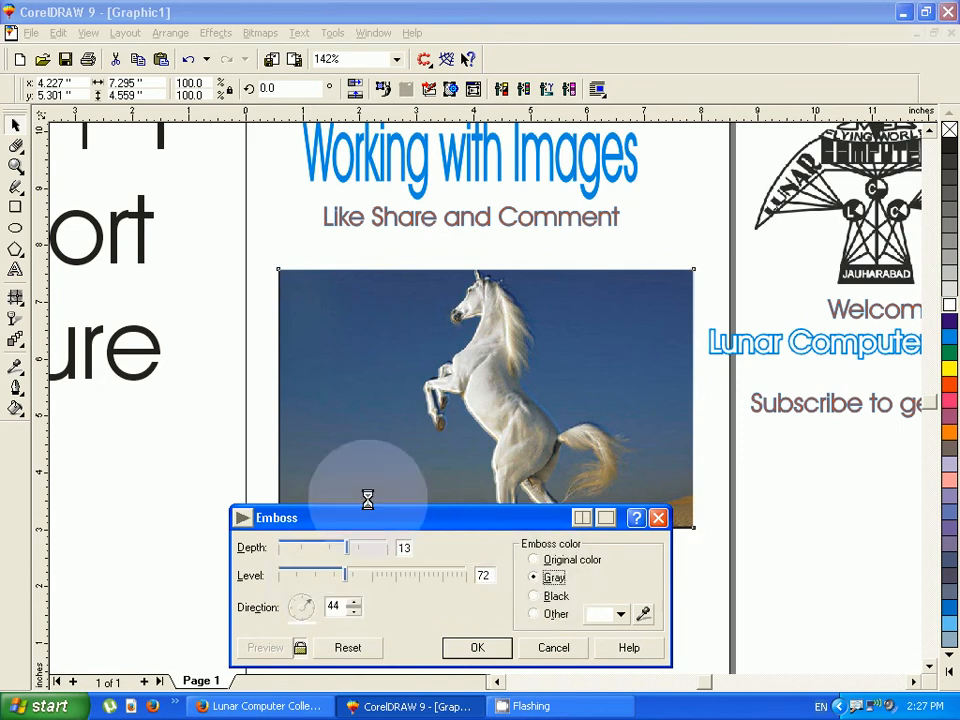
pyautogui.click(541, 598)
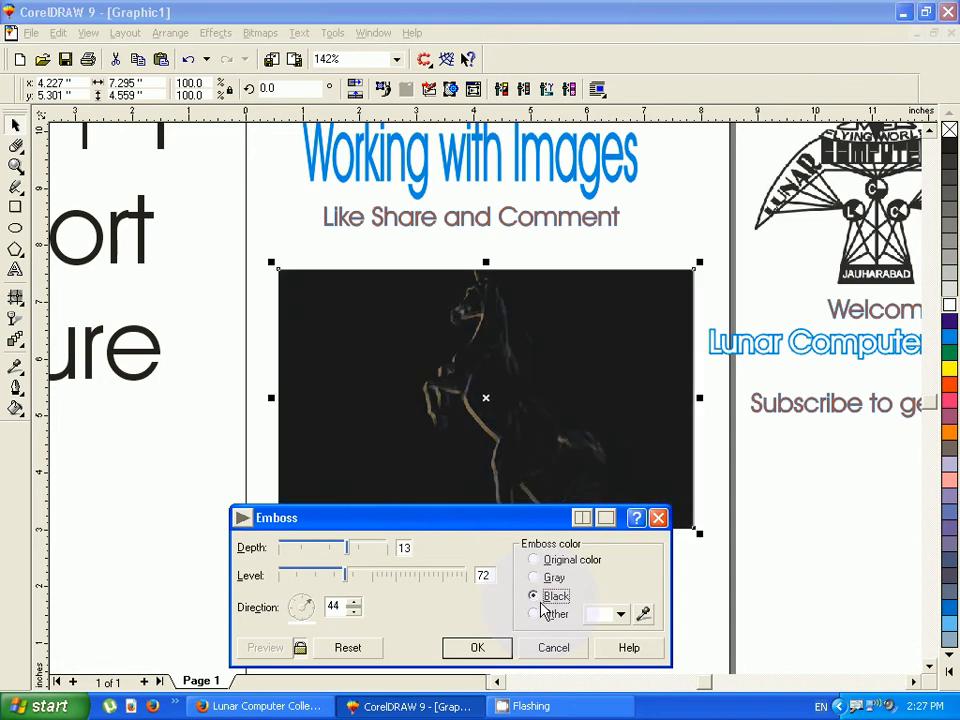
pyautogui.click(544, 580)
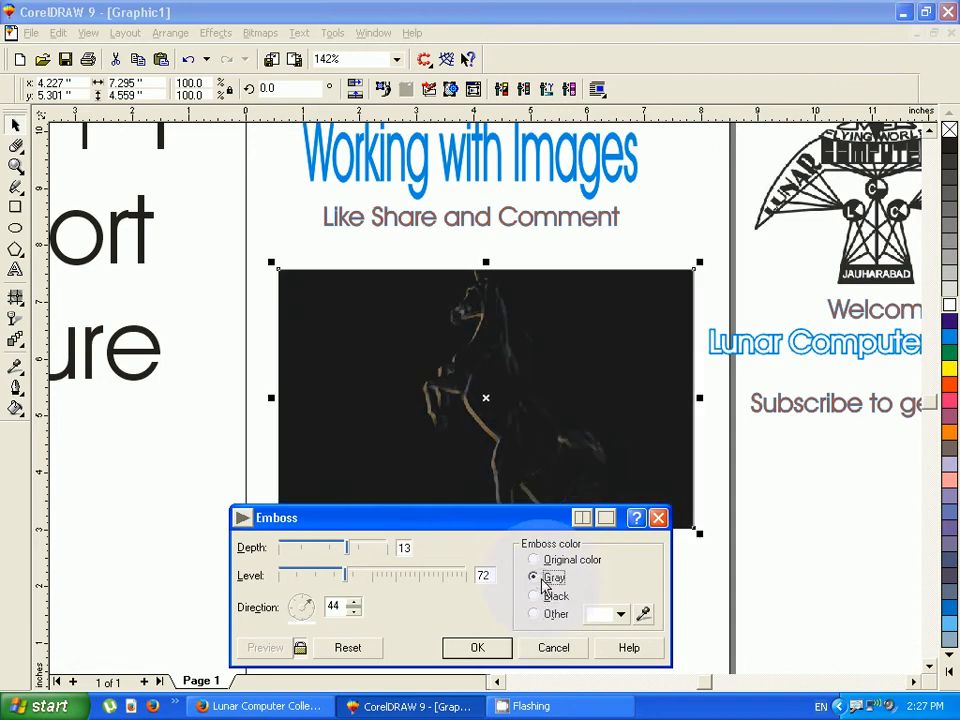
# Try the gray Emboss with depth 18, level 400 and direction 249 on the horse picture, and cancel the effect
pyautogui.click(349, 551)
pyautogui.moveTo(349, 553); pyautogui.dragTo(376, 549)
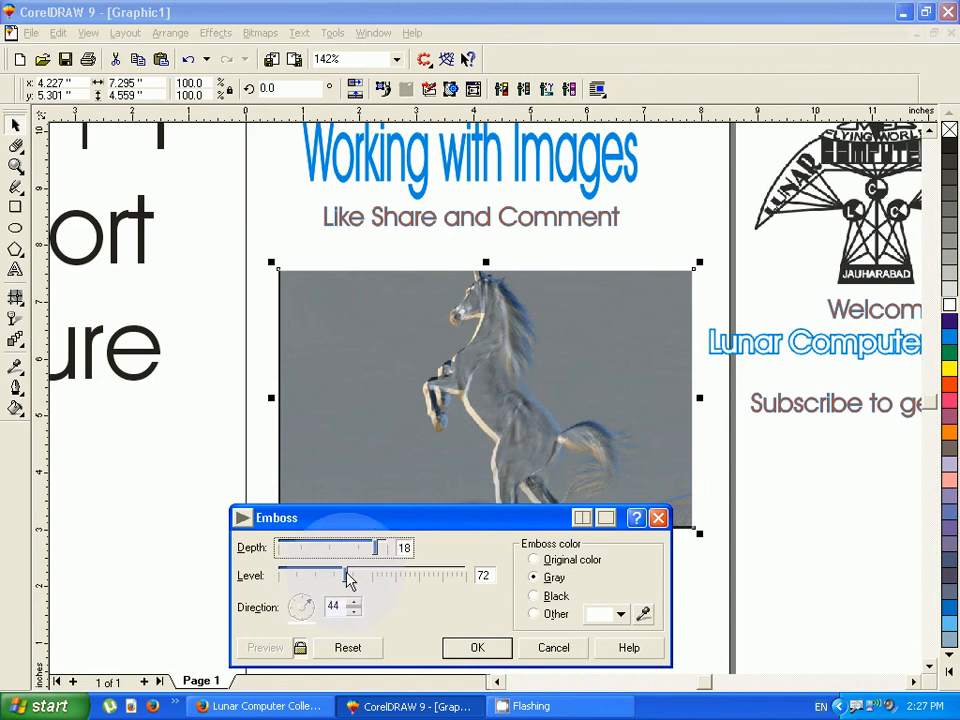
pyautogui.moveTo(348, 578); pyautogui.dragTo(446, 582)
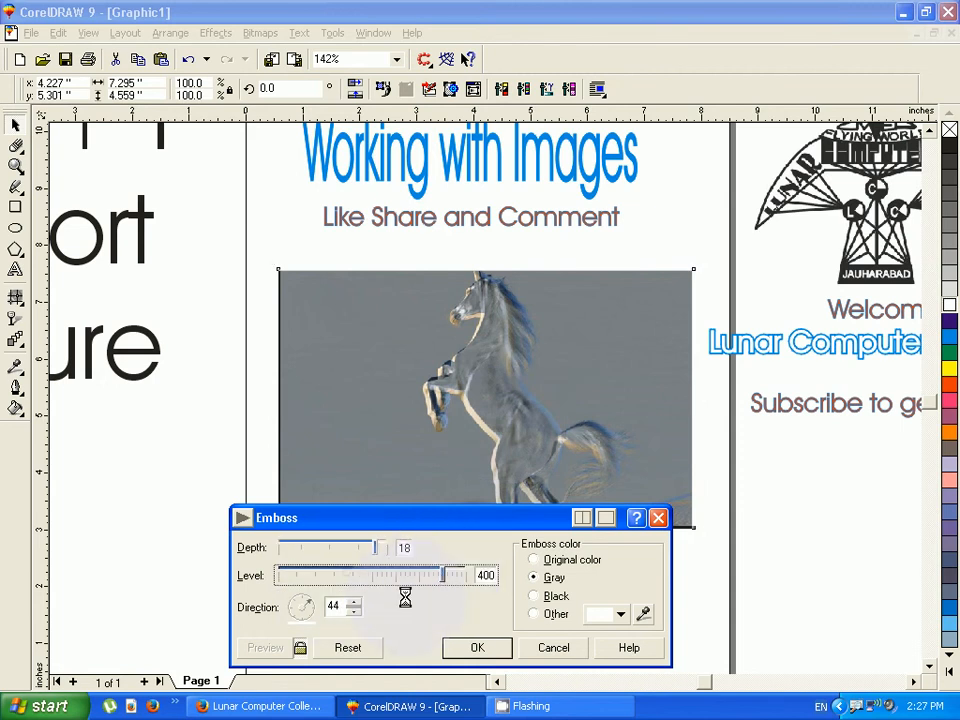
pyautogui.click(311, 613)
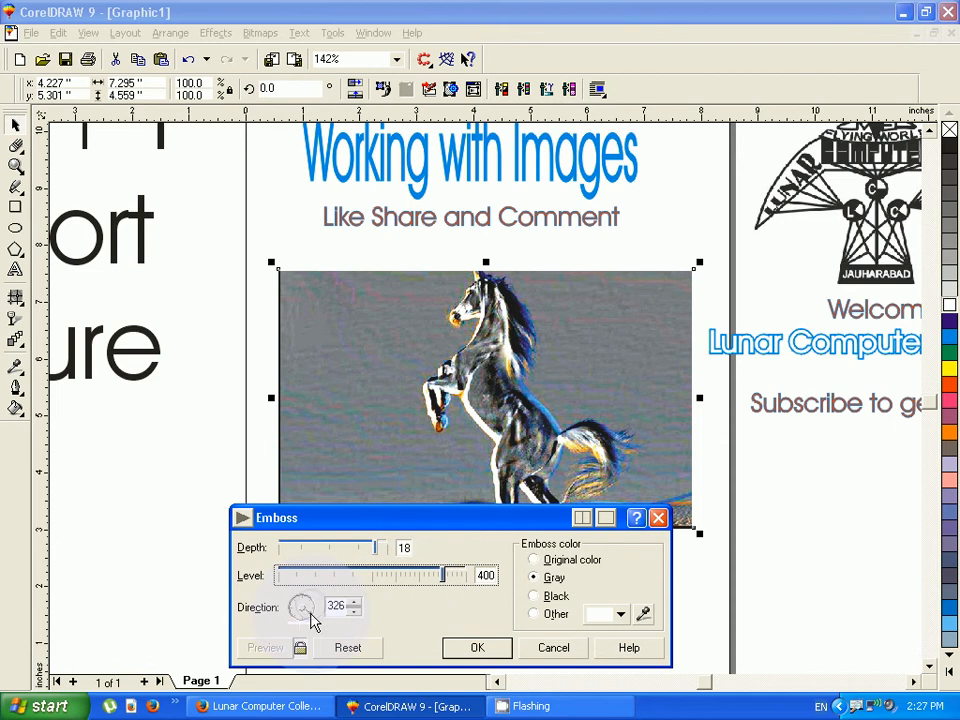
pyautogui.moveTo(310, 613); pyautogui.dragTo(297, 623)
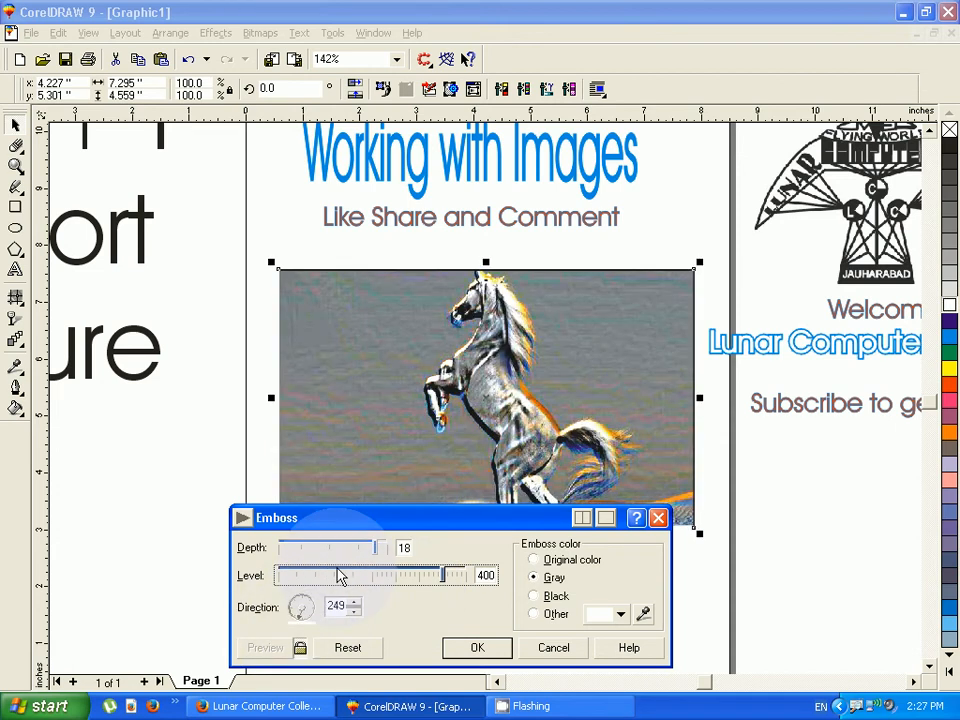
pyautogui.moveTo(399, 520); pyautogui.dragTo(347, 588)
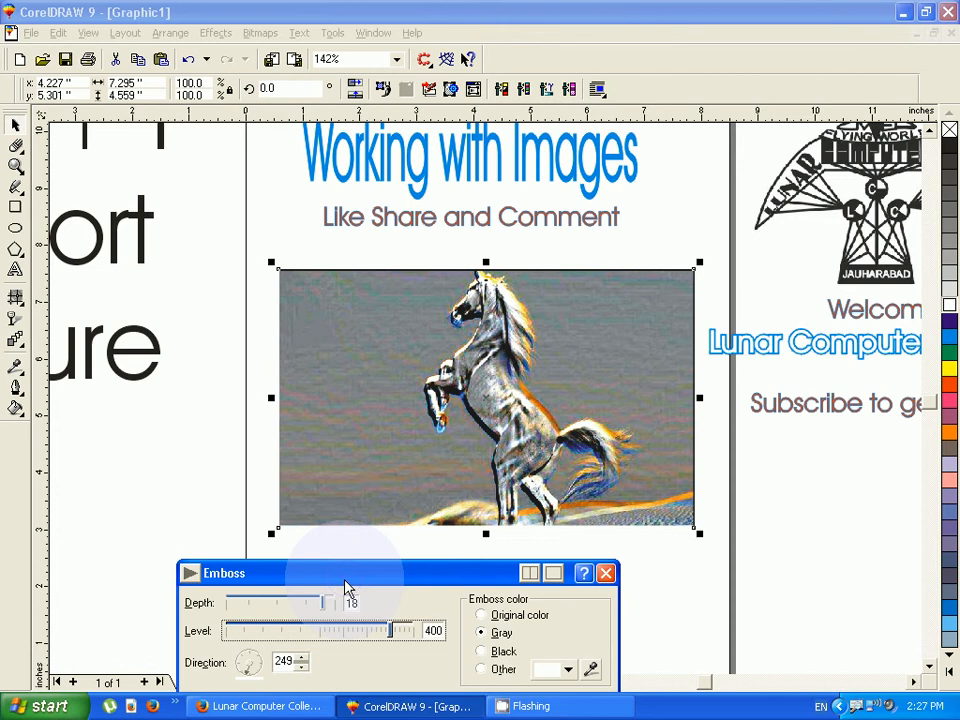
pyautogui.moveTo(372, 580); pyautogui.dragTo(420, 486)
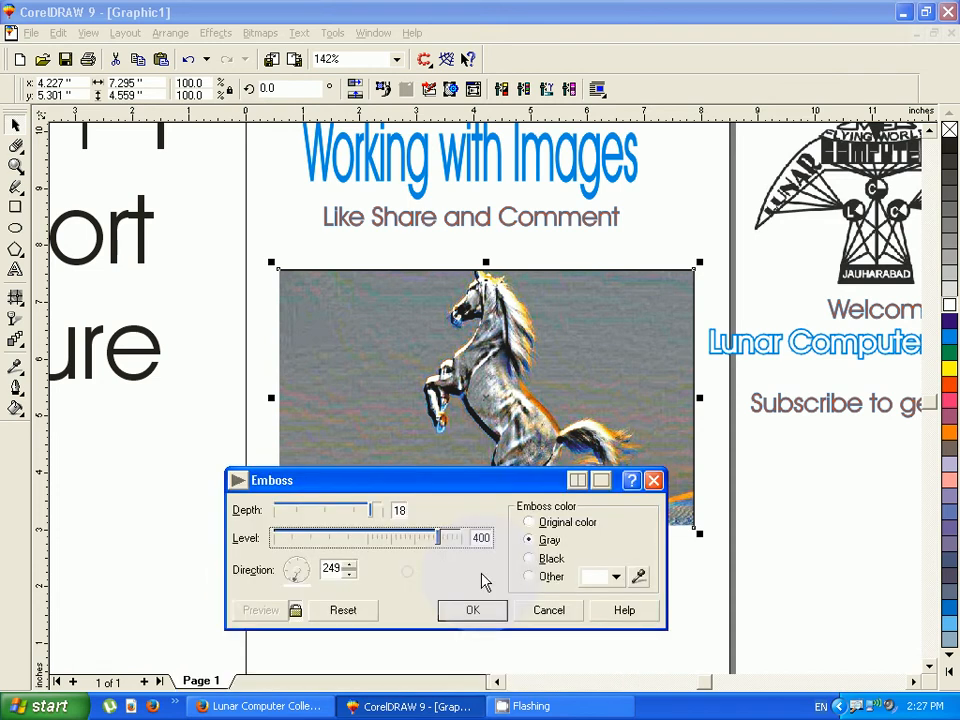
pyautogui.click(548, 609)
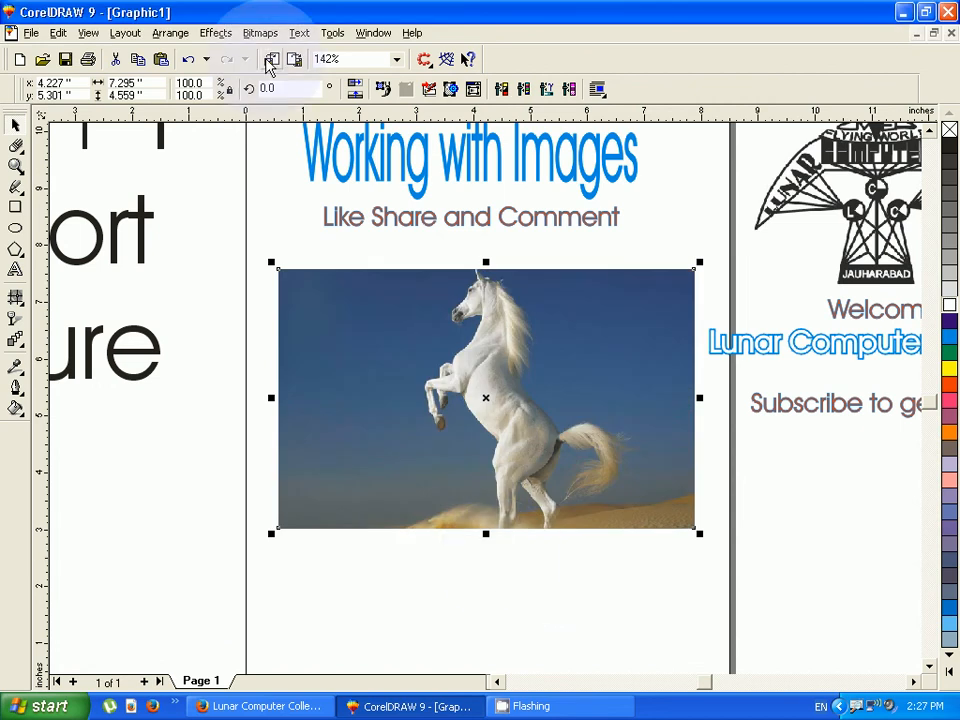
# Open the Page Curl effect for the horse picture and preview a vertical curl on the upper-left corner live
pyautogui.click(260, 33)
pyautogui.moveTo(271, 254)
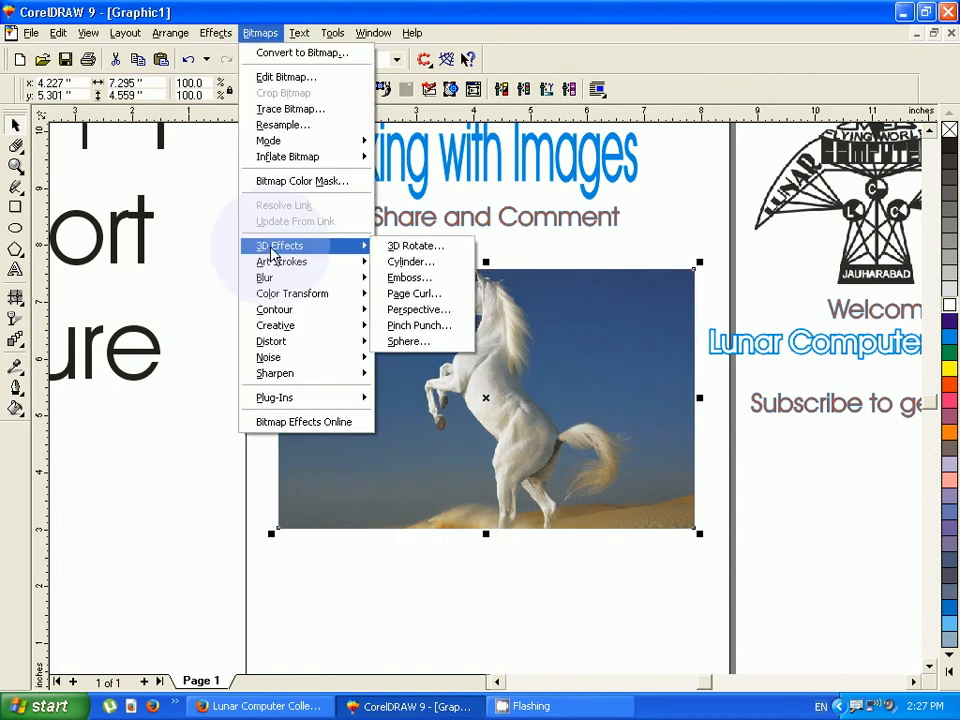
pyautogui.click(407, 296)
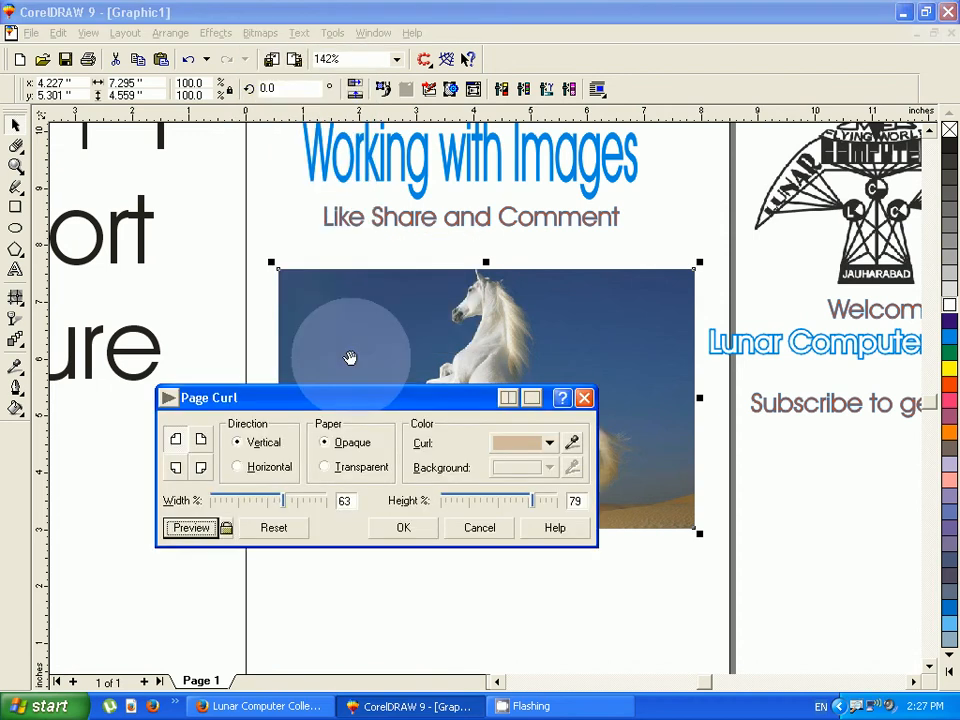
pyautogui.moveTo(373, 409); pyautogui.dragTo(456, 528)
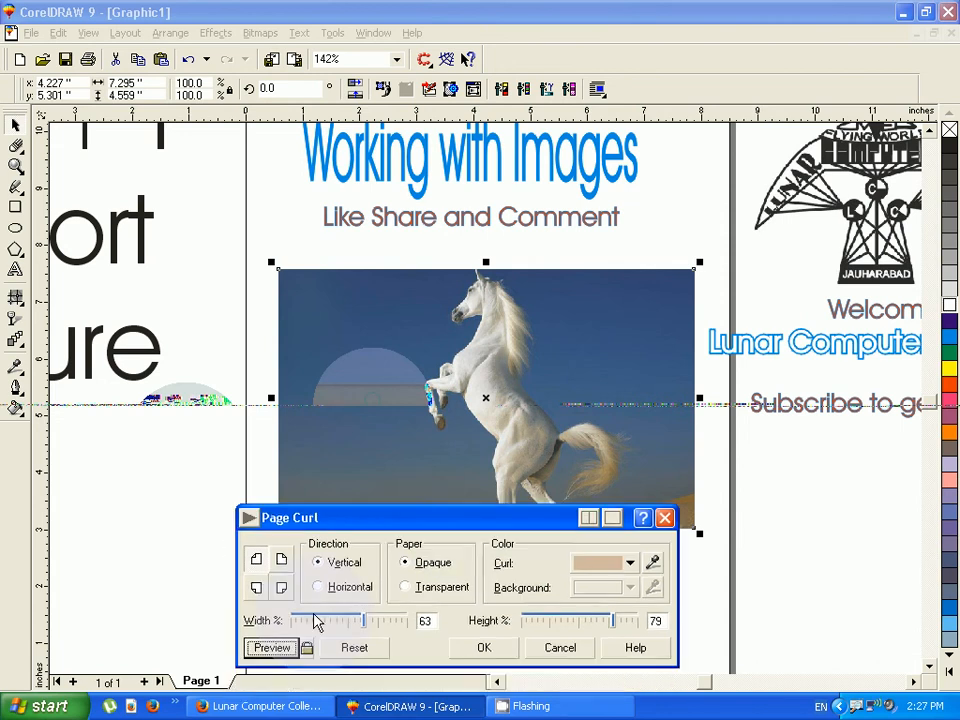
pyautogui.click(256, 561)
pyautogui.click(256, 566)
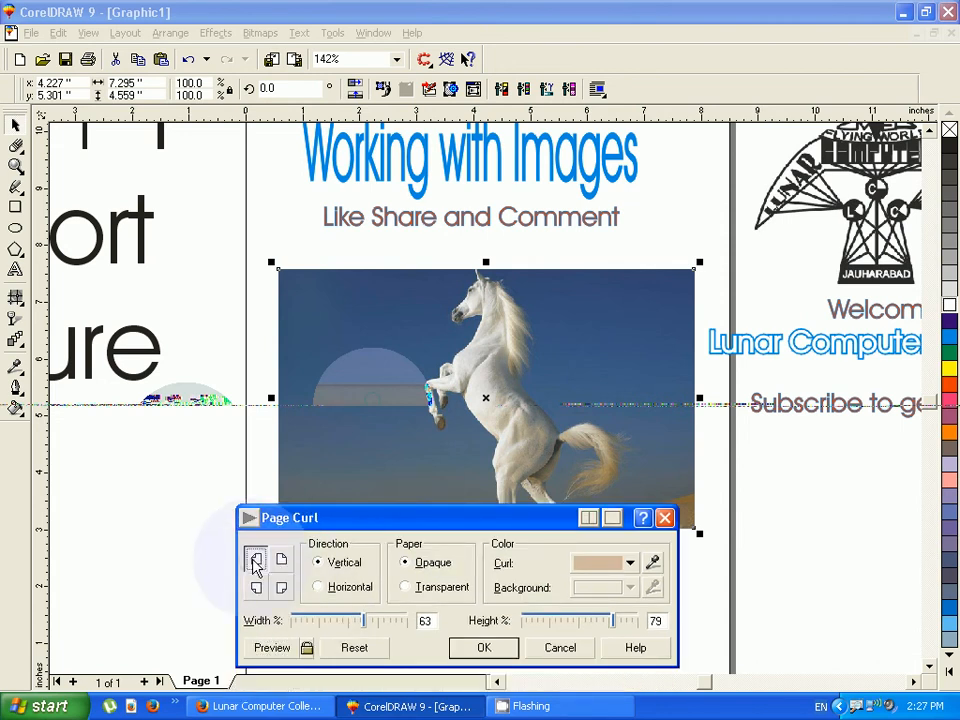
pyautogui.click(307, 648)
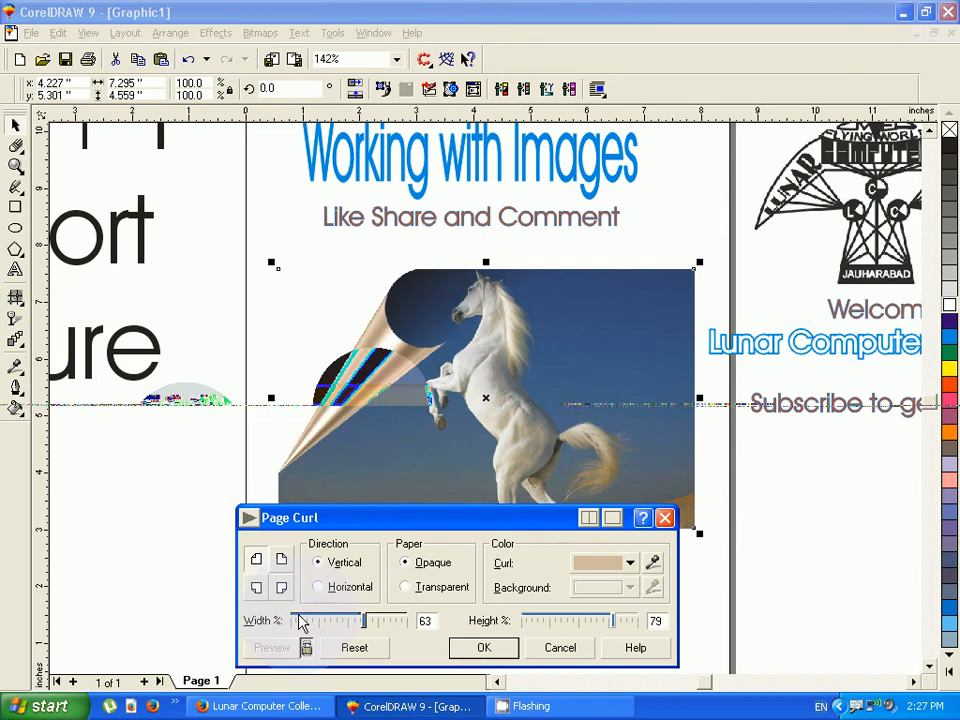
# Try a smaller page curl with width 13 percent and height 17 percent
pyautogui.moveTo(352, 526); pyautogui.dragTo(368, 540)
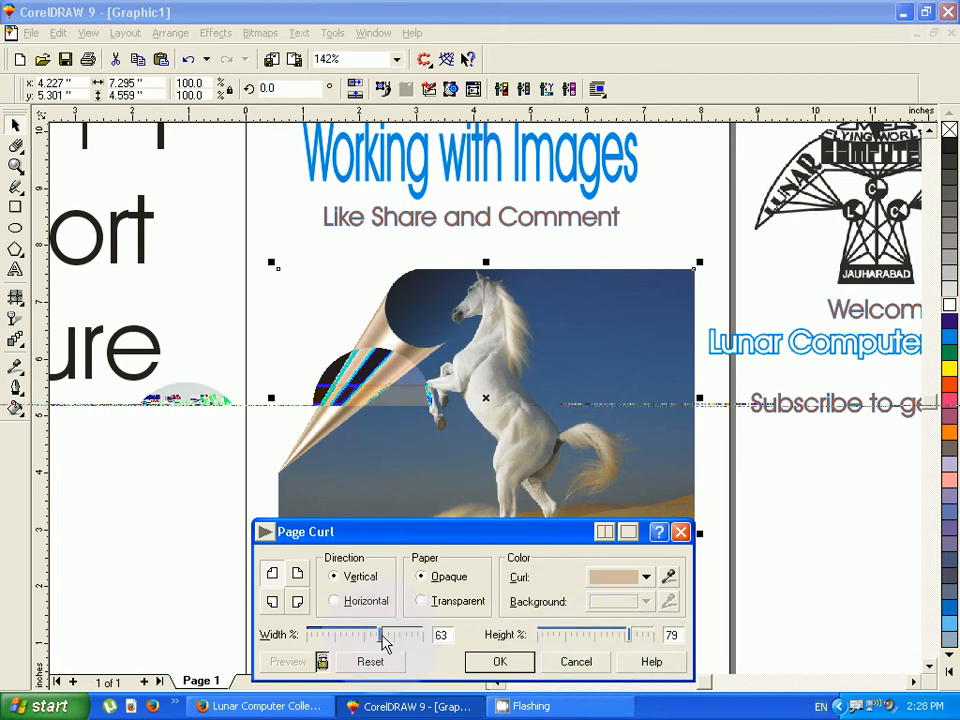
pyautogui.moveTo(383, 636); pyautogui.dragTo(320, 636)
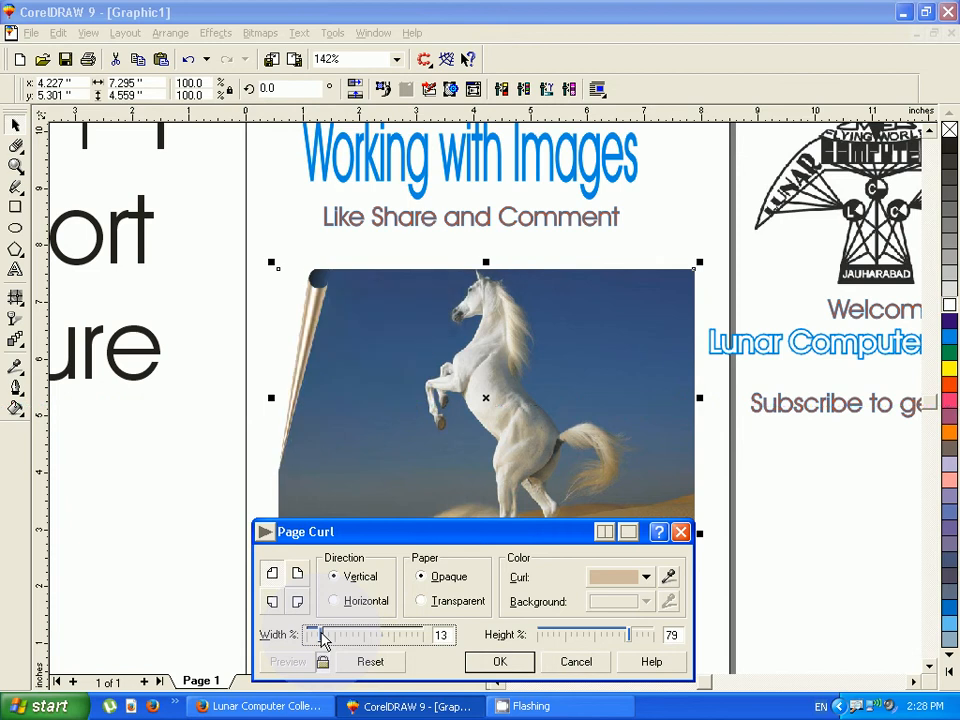
pyautogui.click(592, 636)
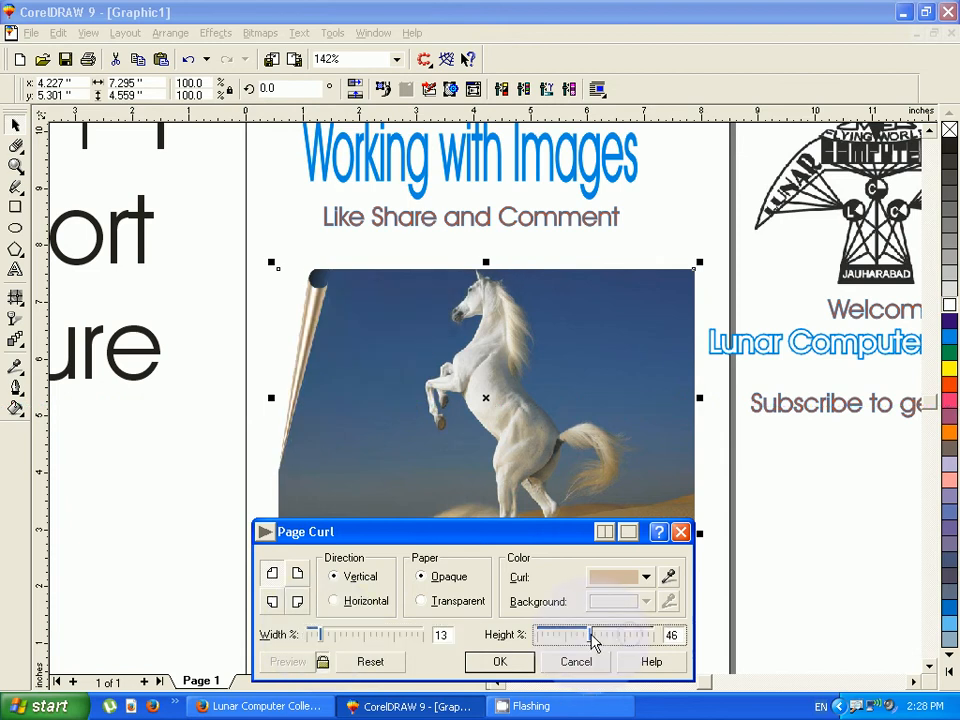
pyautogui.moveTo(592, 636); pyautogui.dragTo(553, 636)
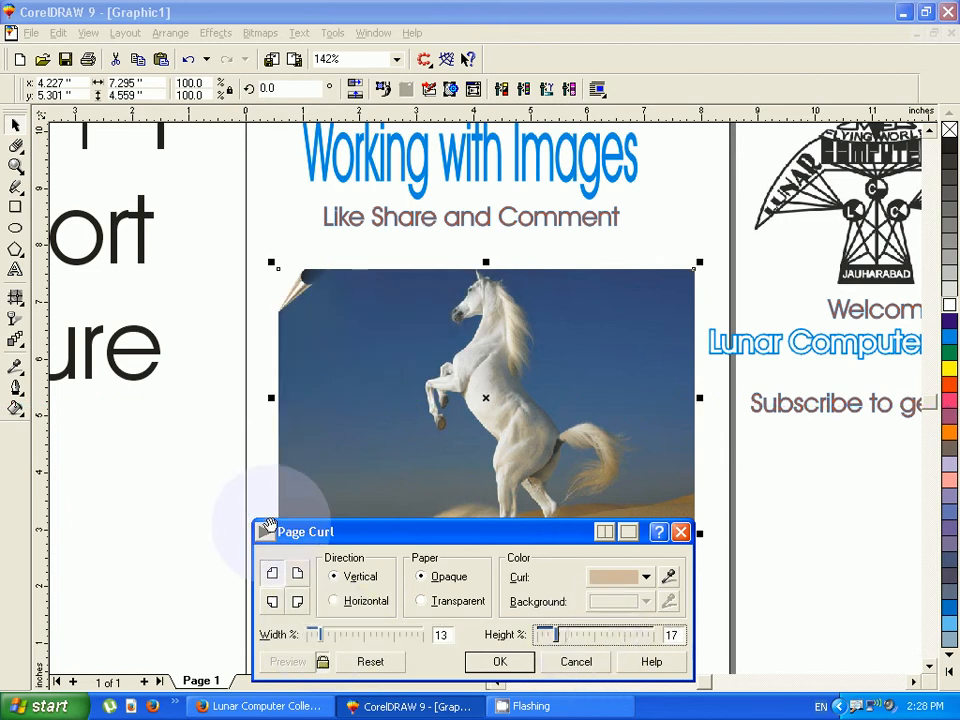
# Enlarge the page curl to width 71 percent and height 54 percent
pyautogui.moveTo(323, 637); pyautogui.dragTo(355, 635)
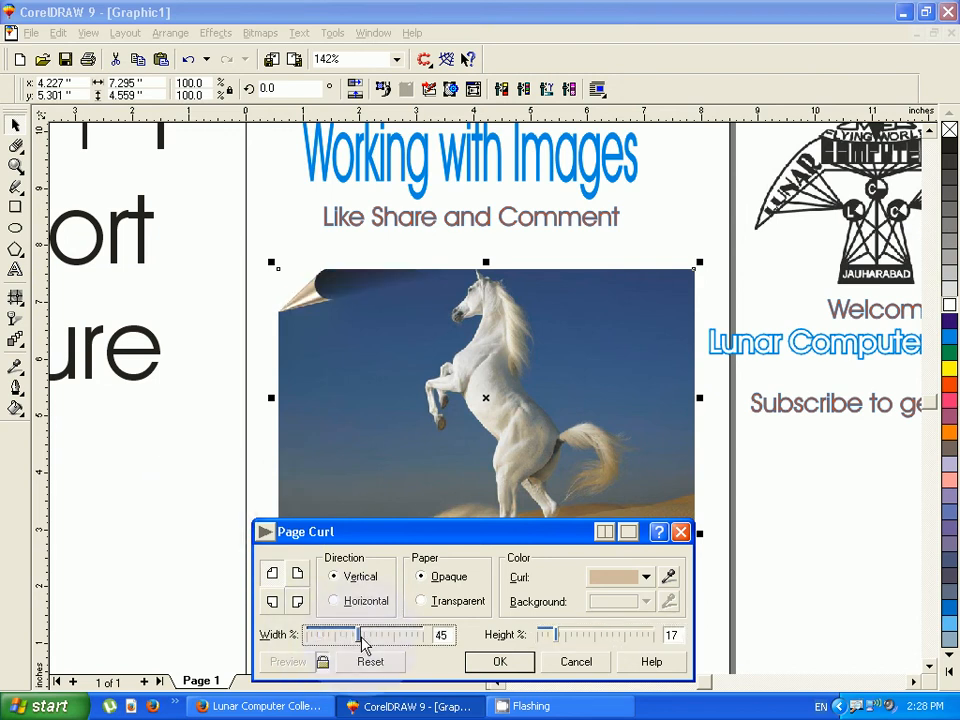
pyautogui.moveTo(362, 643); pyautogui.dragTo(392, 641)
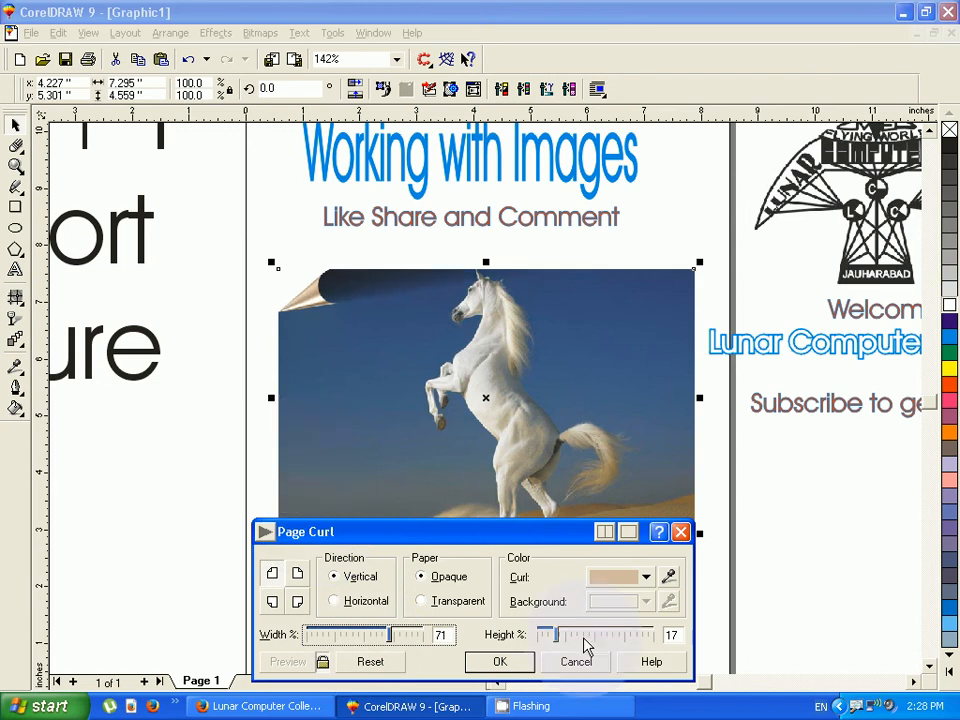
pyautogui.moveTo(556, 634); pyautogui.dragTo(599, 634)
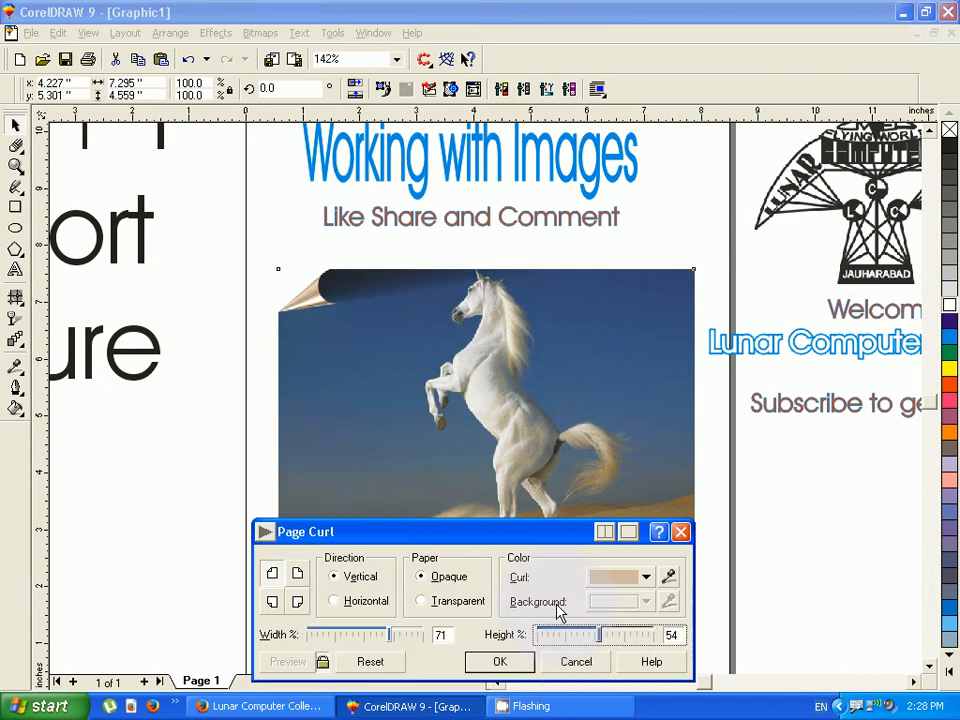
# Change the curl color to dark purple and make the curl paper transparent
pyautogui.click(646, 579)
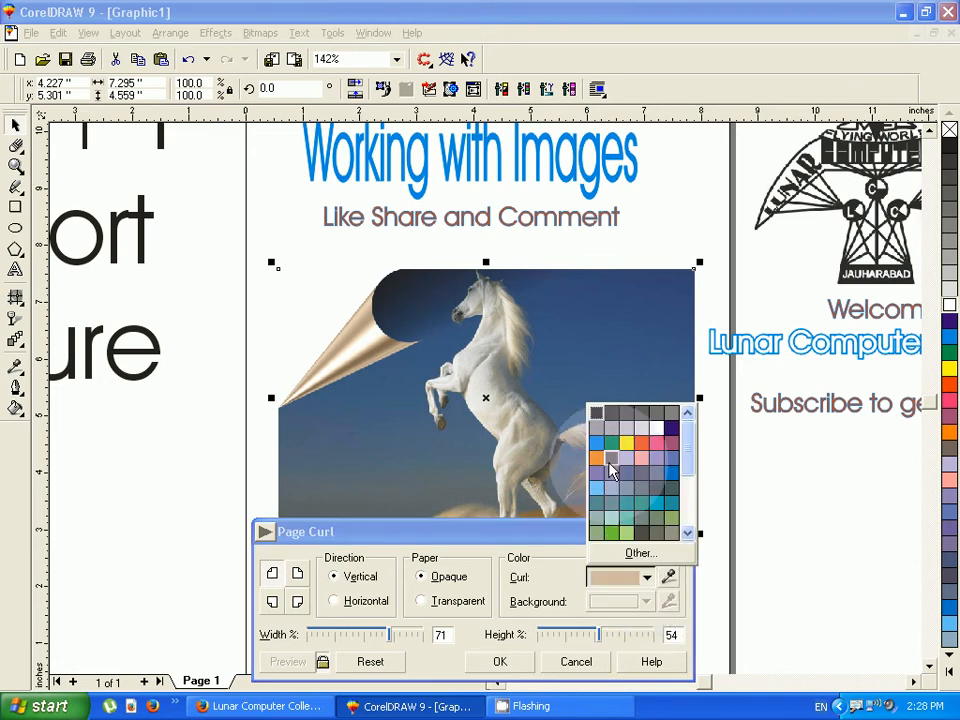
pyautogui.click(669, 428)
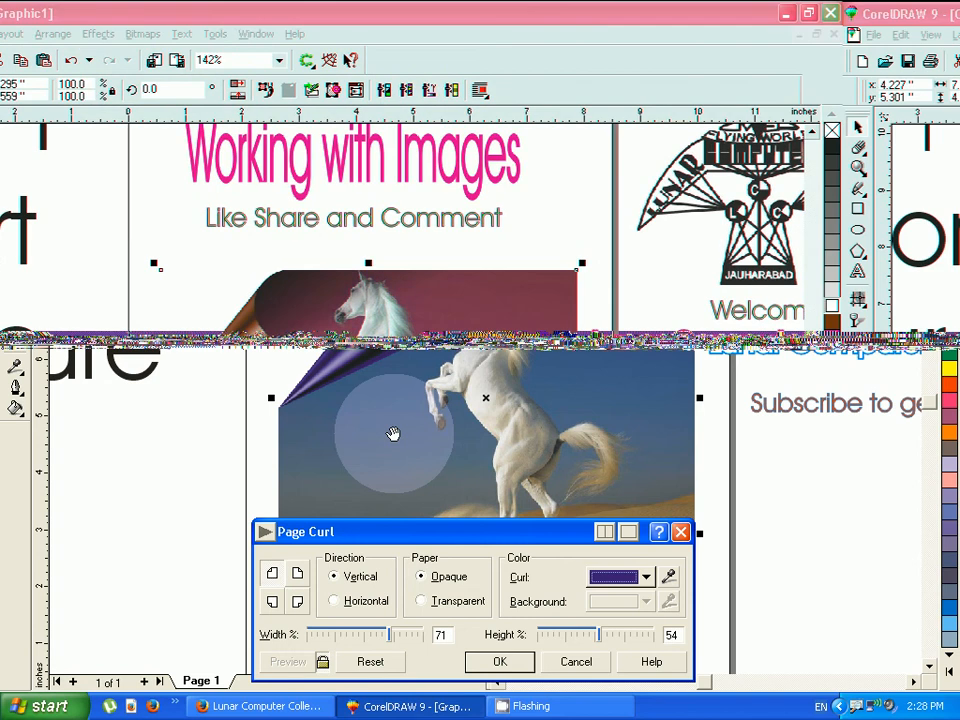
pyautogui.click(422, 601)
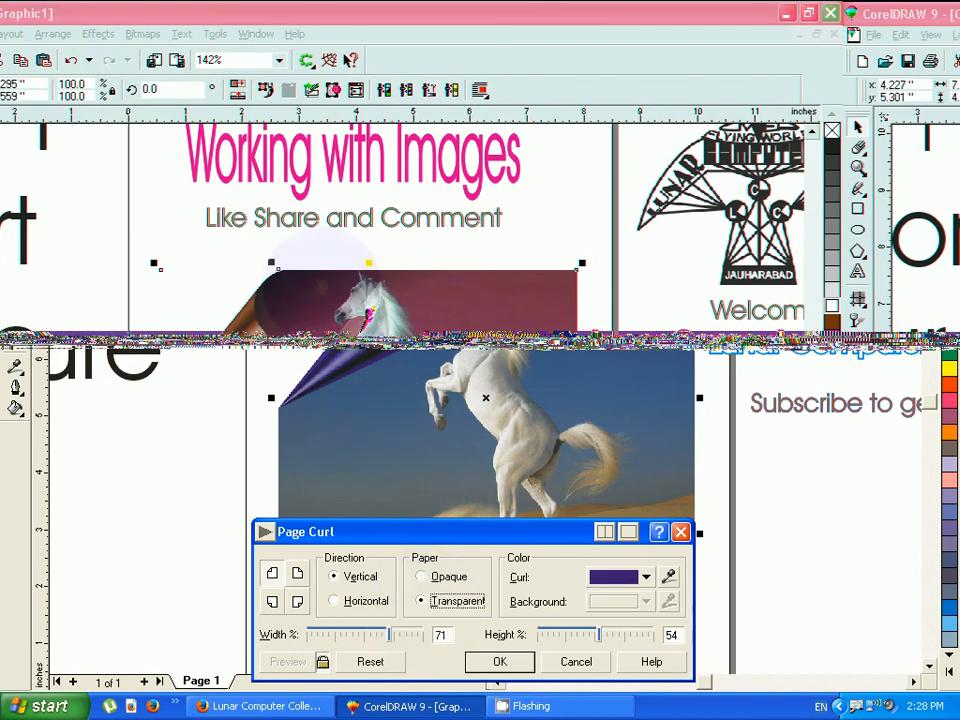
# Preview the page curl on the picture's upper-right and lower-left corners, finishing with the lower-right corner
pyautogui.click(298, 575)
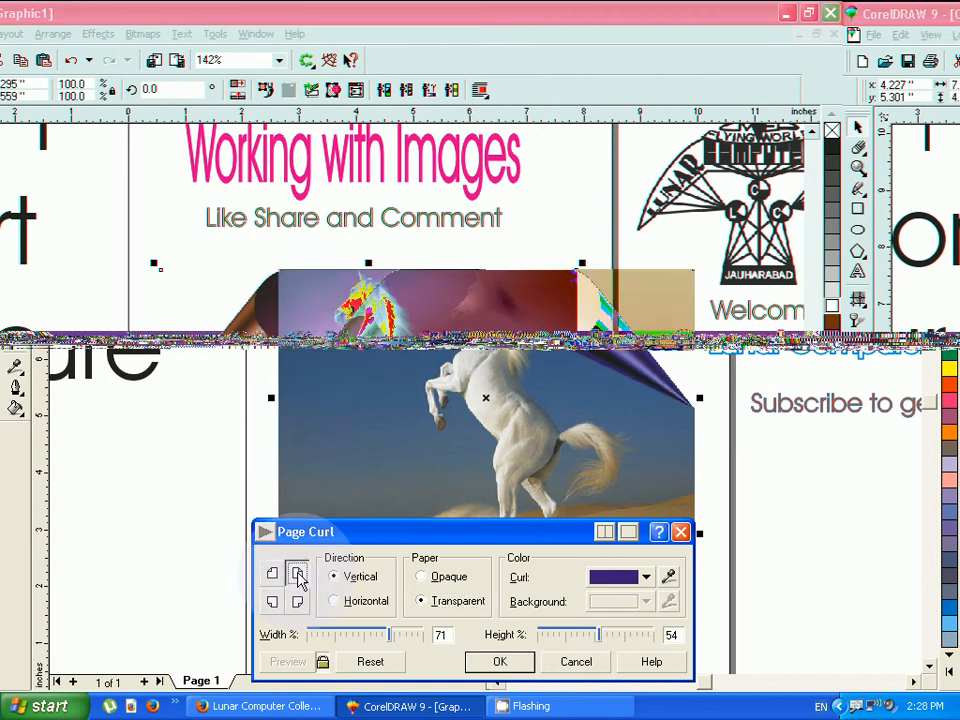
pyautogui.click(272, 602)
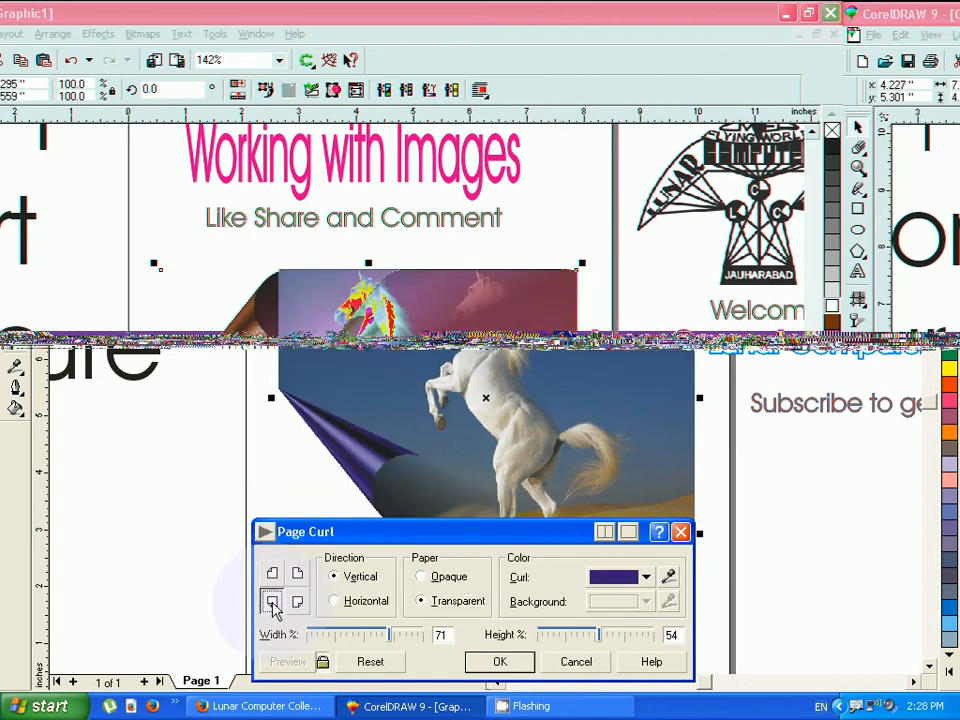
pyautogui.click(298, 603)
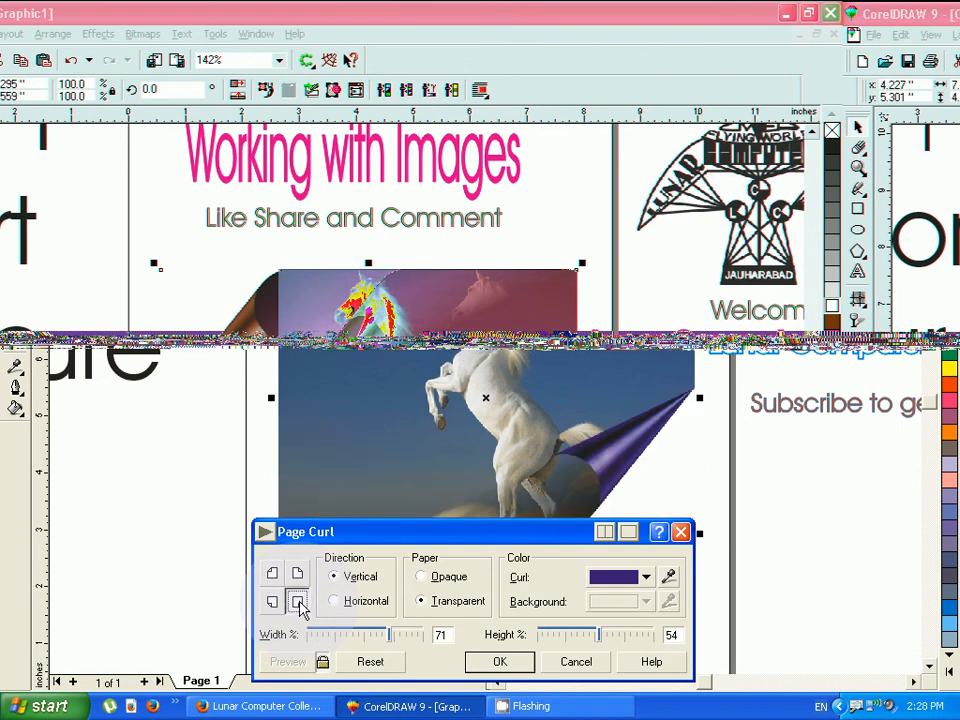
# Cancel the page curl and preview the Pen & Ink art stroke on the horse picture in Crosshatch style
pyautogui.click(576, 661)
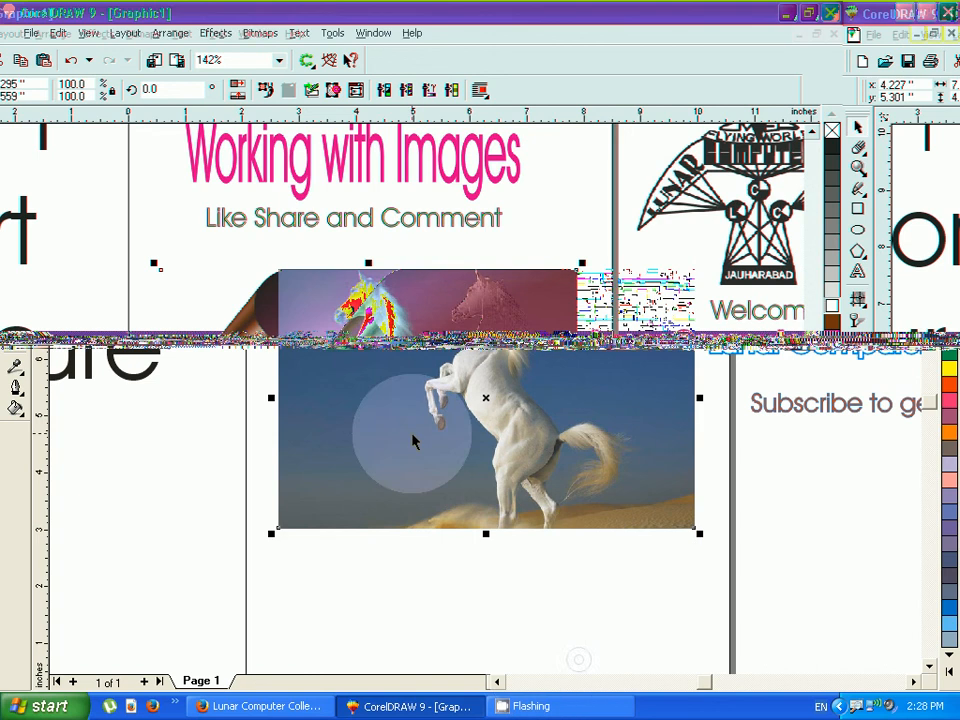
pyautogui.click(259, 33)
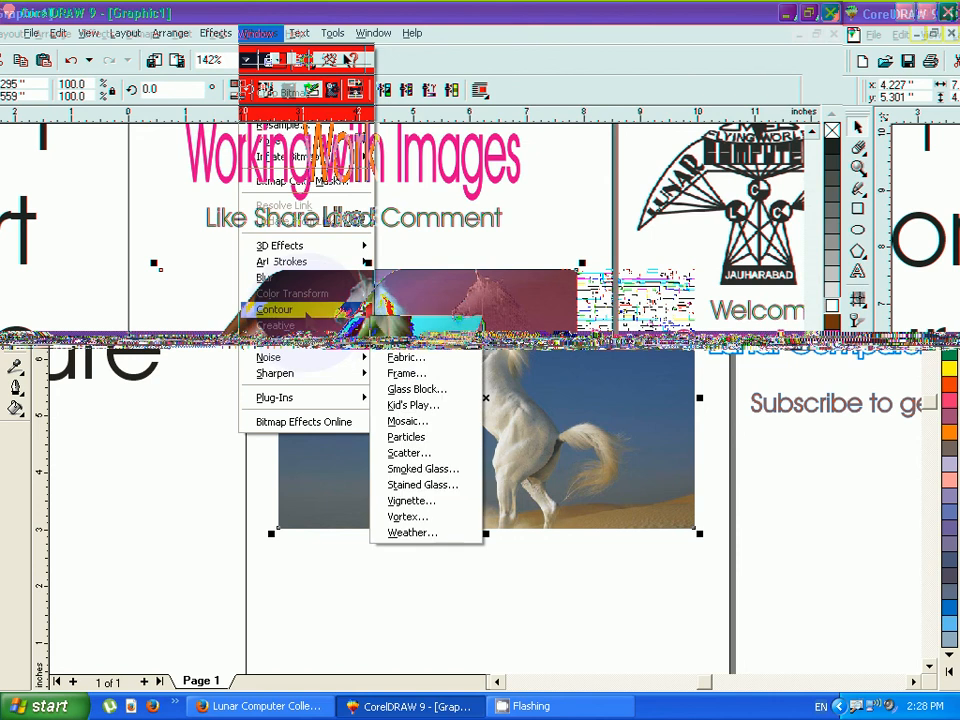
pyautogui.moveTo(297, 279)
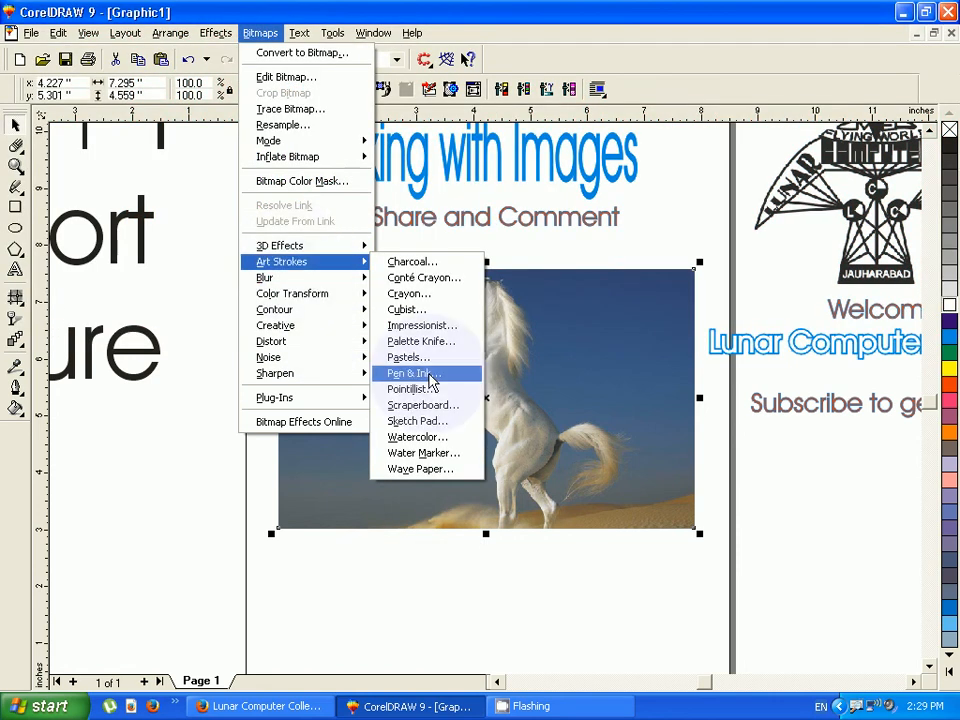
pyautogui.click(430, 380)
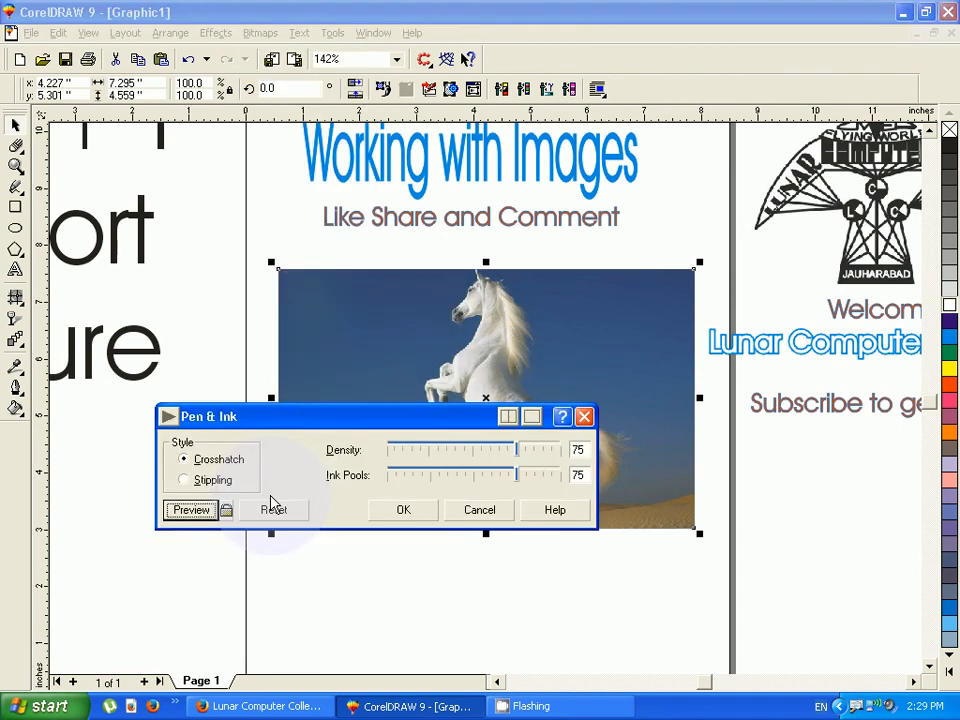
pyautogui.moveTo(252, 420); pyautogui.dragTo(335, 474)
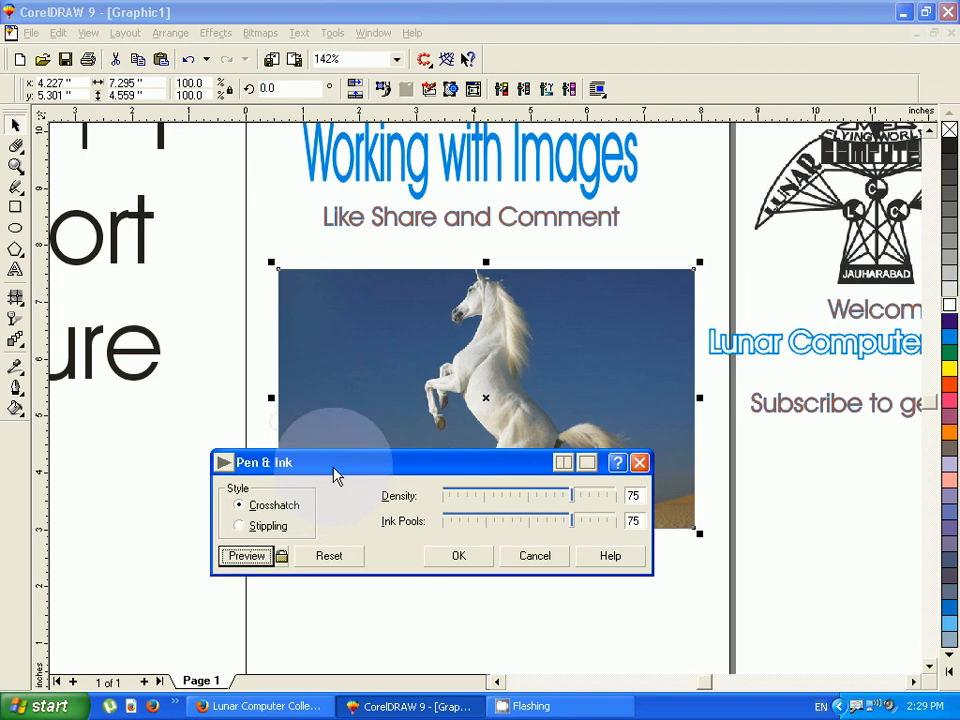
pyautogui.click(282, 557)
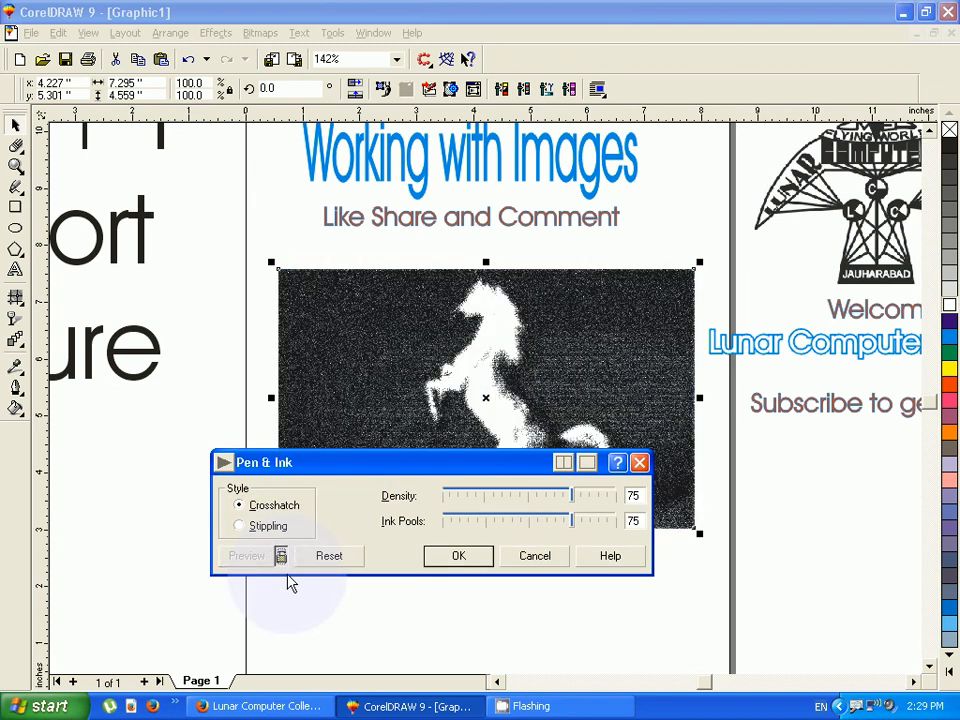
pyautogui.moveTo(390, 470); pyautogui.dragTo(428, 517)
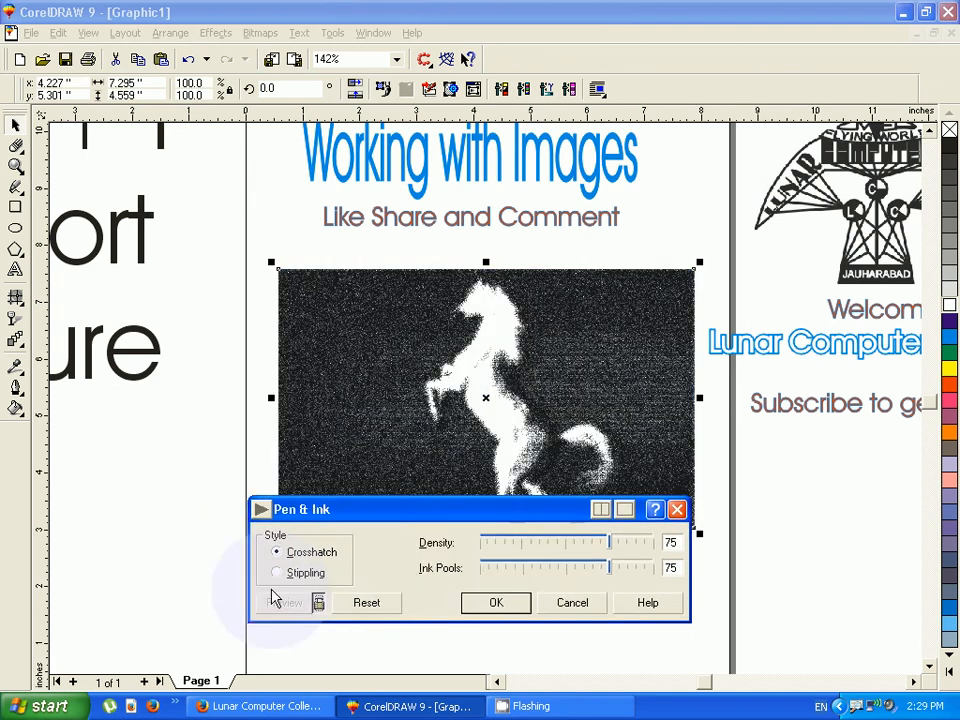
# Try the Stippling style with ink pools 25, switch back to Crosshatch, and close Pen & Ink without applying it
pyautogui.click(298, 572)
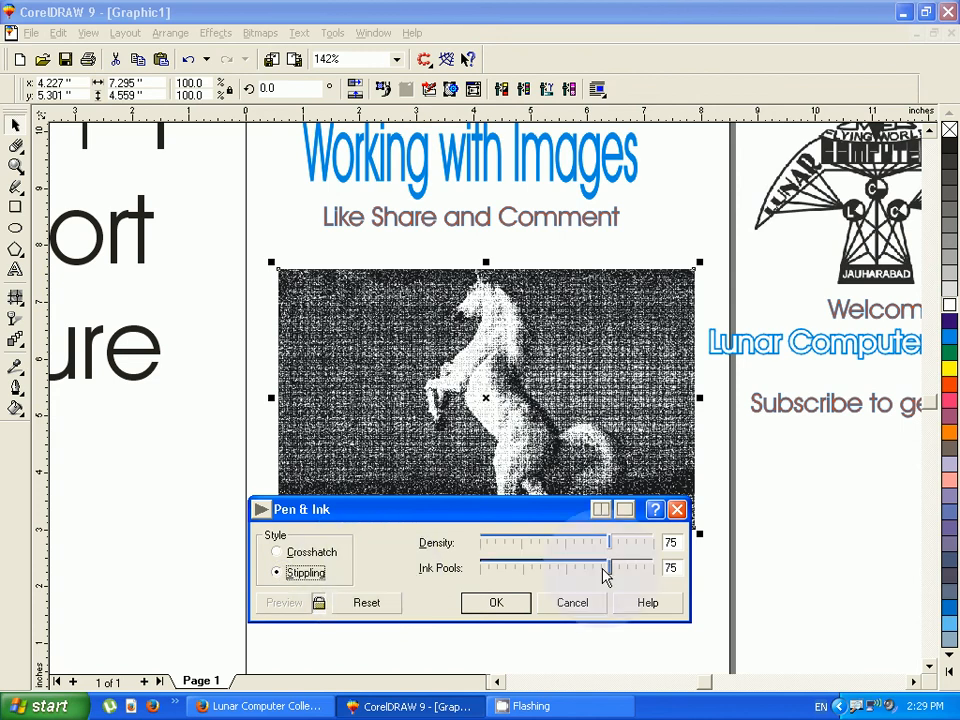
pyautogui.click(540, 568)
pyautogui.moveTo(540, 568); pyautogui.dragTo(522, 568)
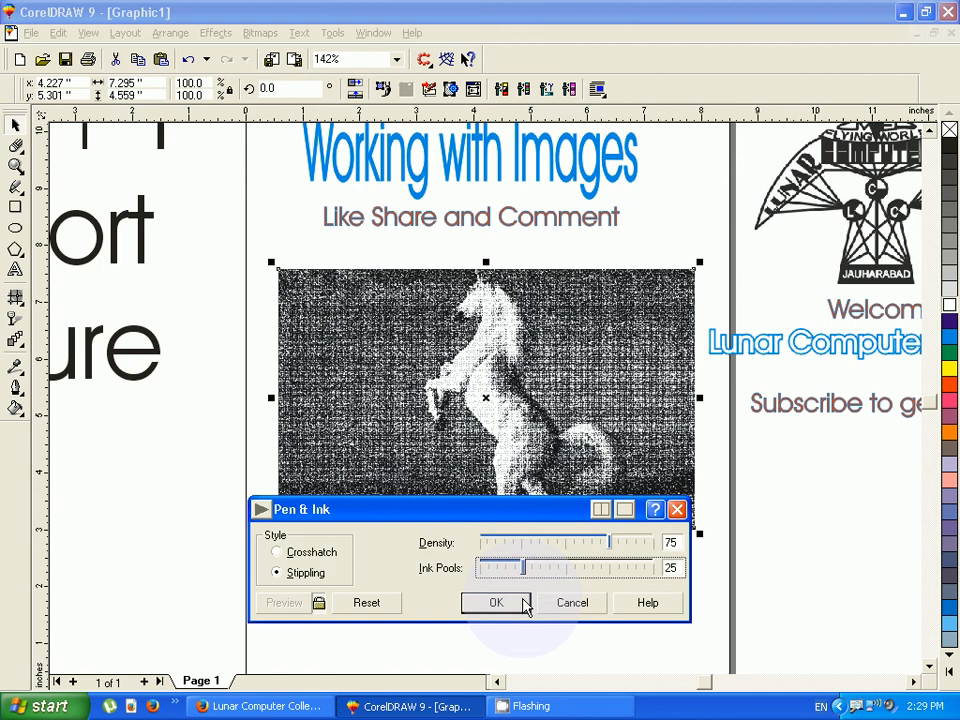
pyautogui.click(282, 553)
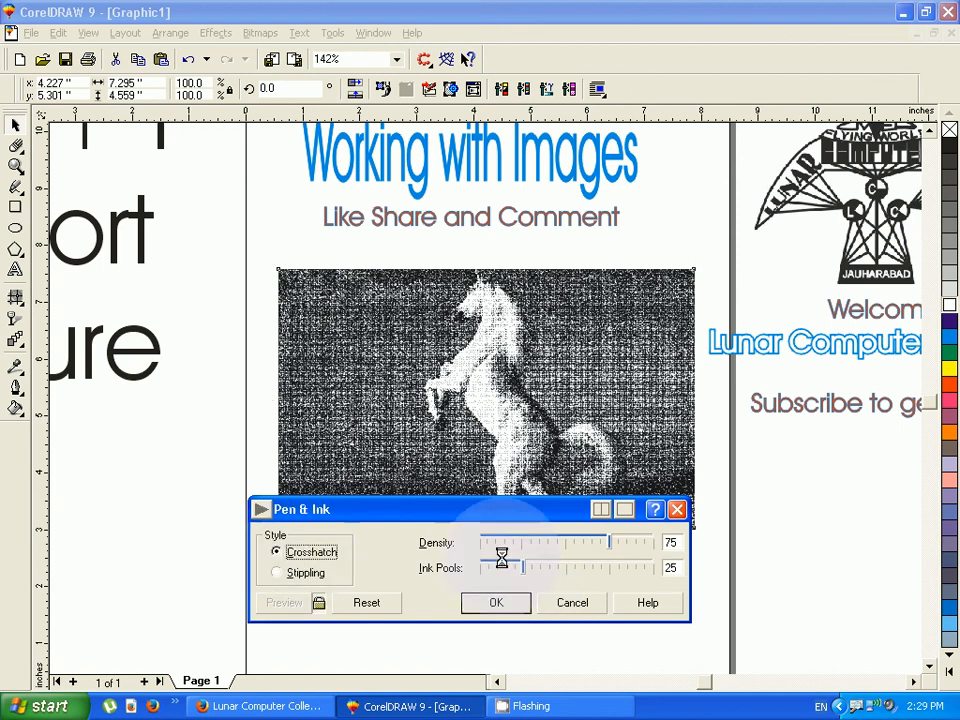
pyautogui.click(562, 607)
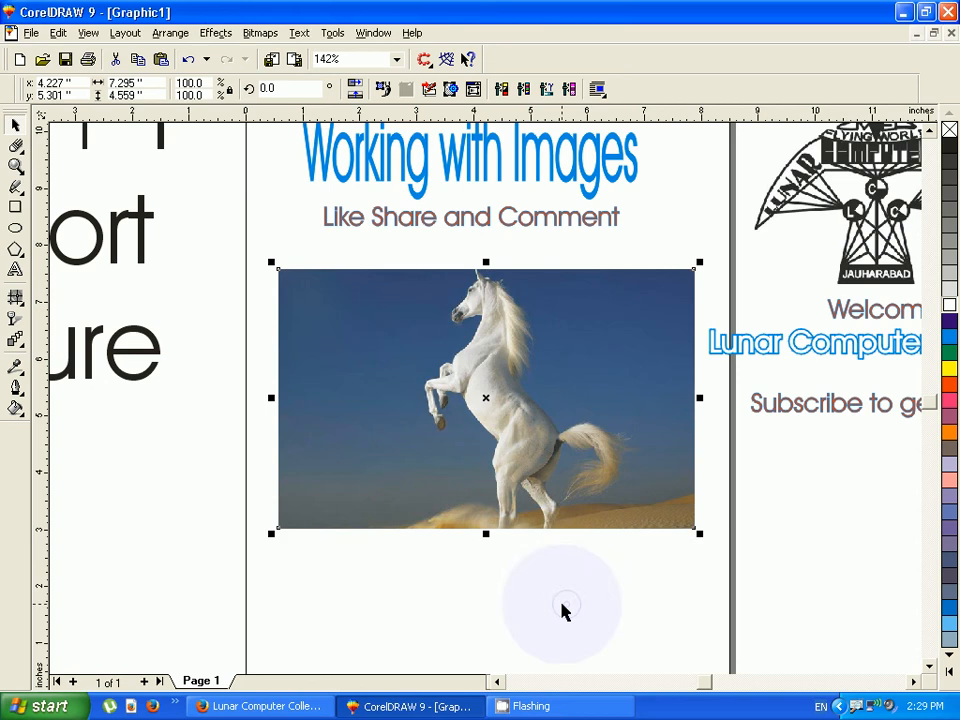
# Preview the Swirl distortion on the horse picture in the counter-clockwise direction
pyautogui.click(260, 33)
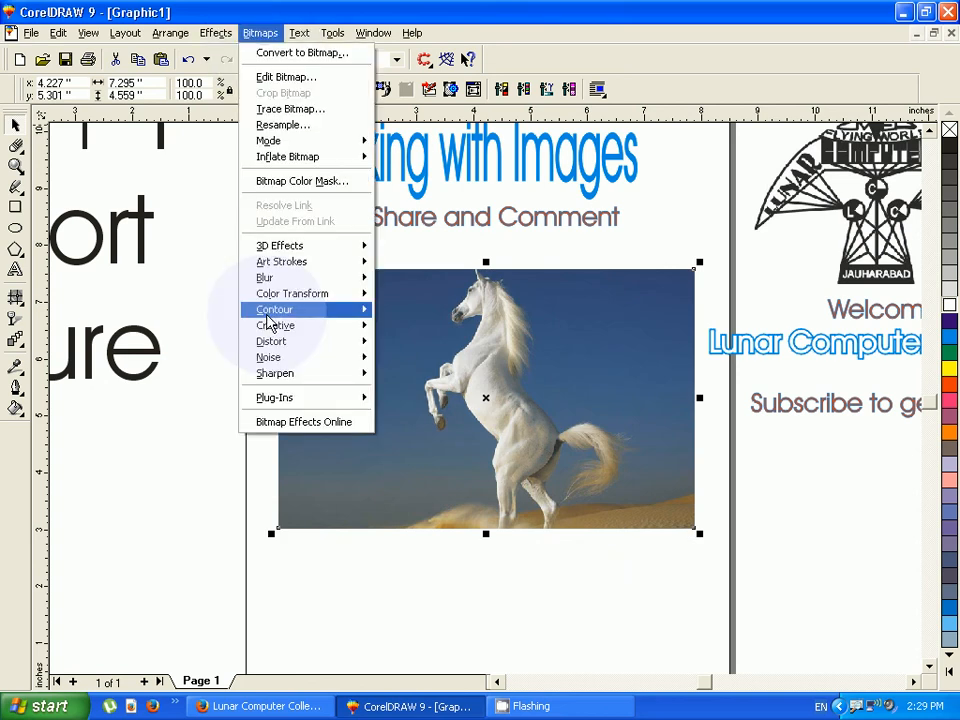
pyautogui.moveTo(269, 250)
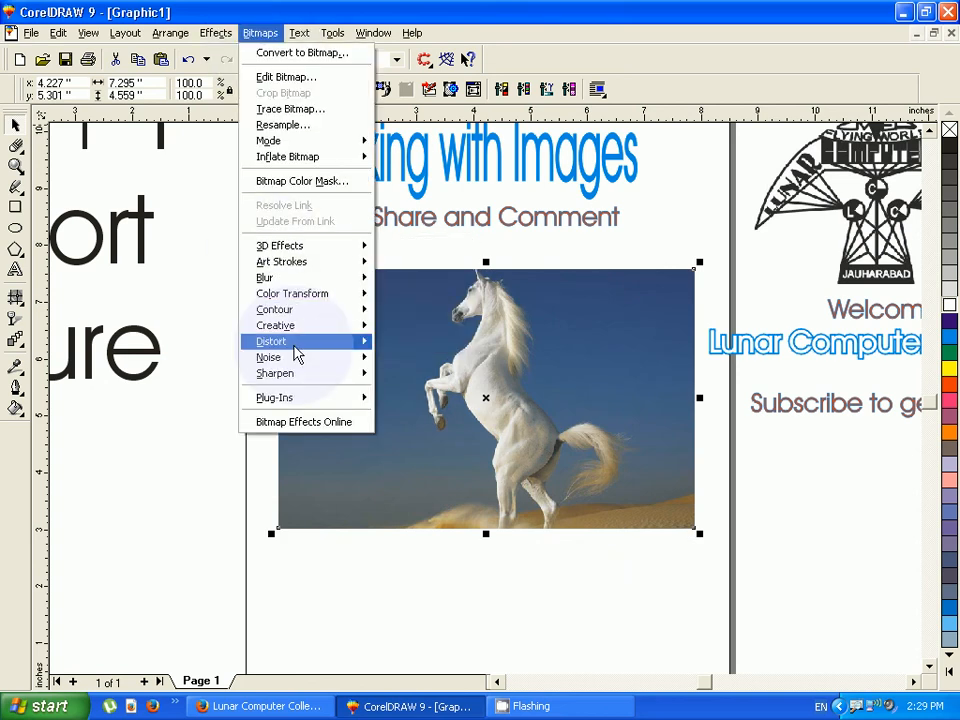
pyautogui.moveTo(294, 347)
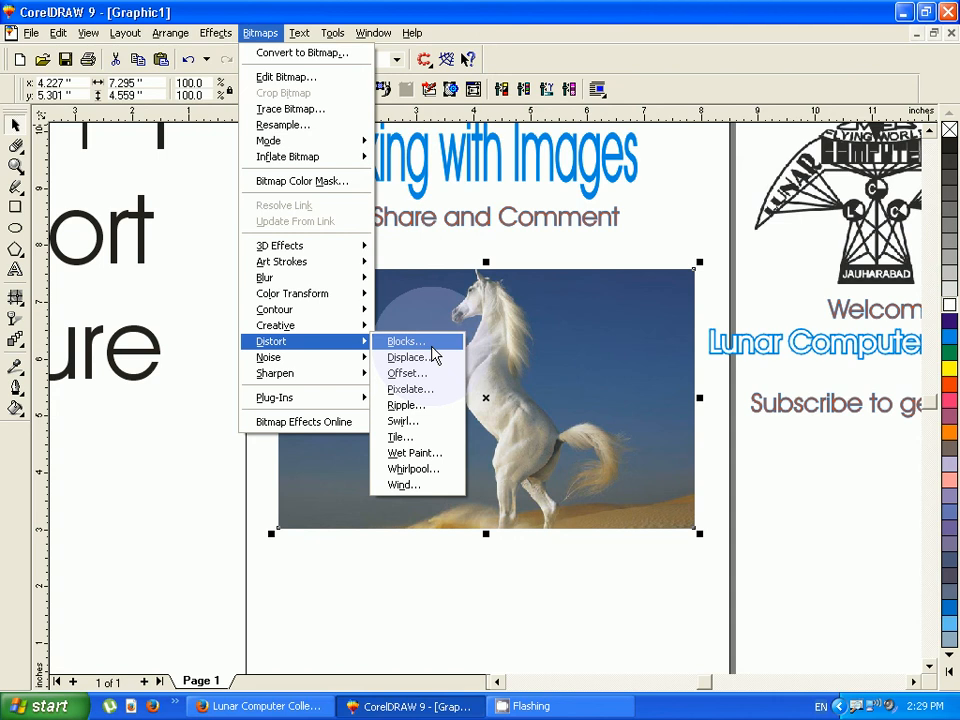
pyautogui.click(404, 422)
pyautogui.moveTo(419, 389); pyautogui.dragTo(477, 495)
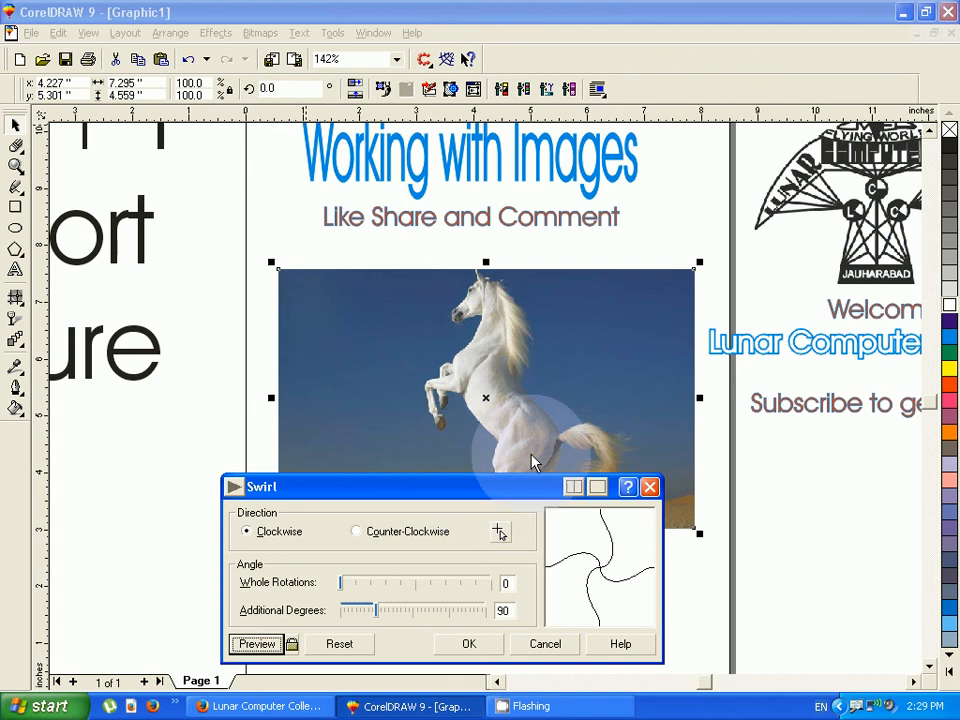
pyautogui.click(356, 533)
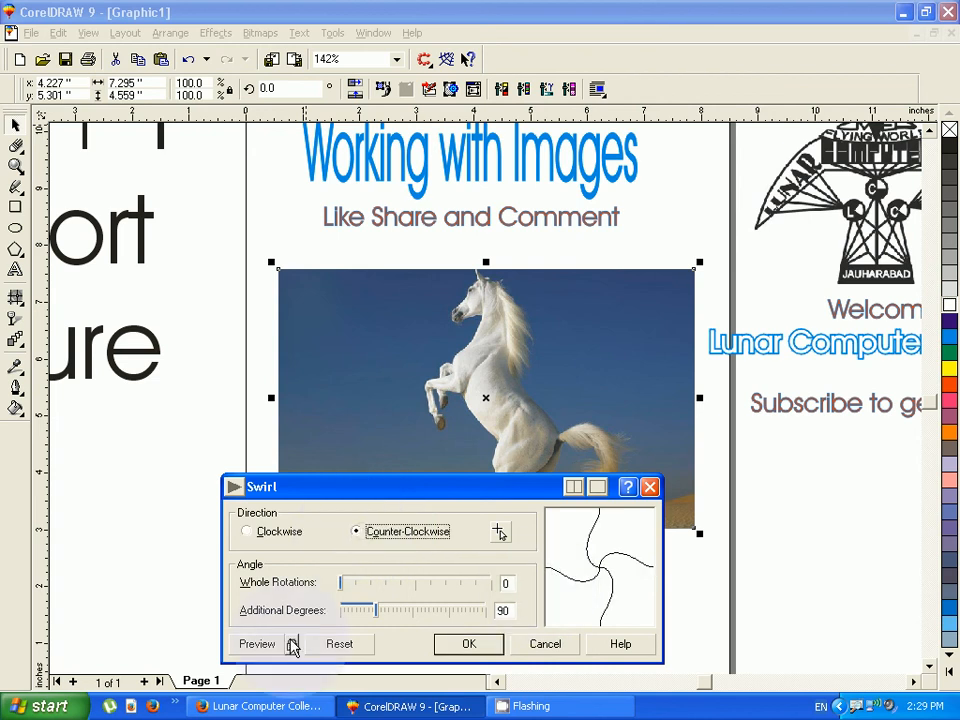
pyautogui.click(292, 645)
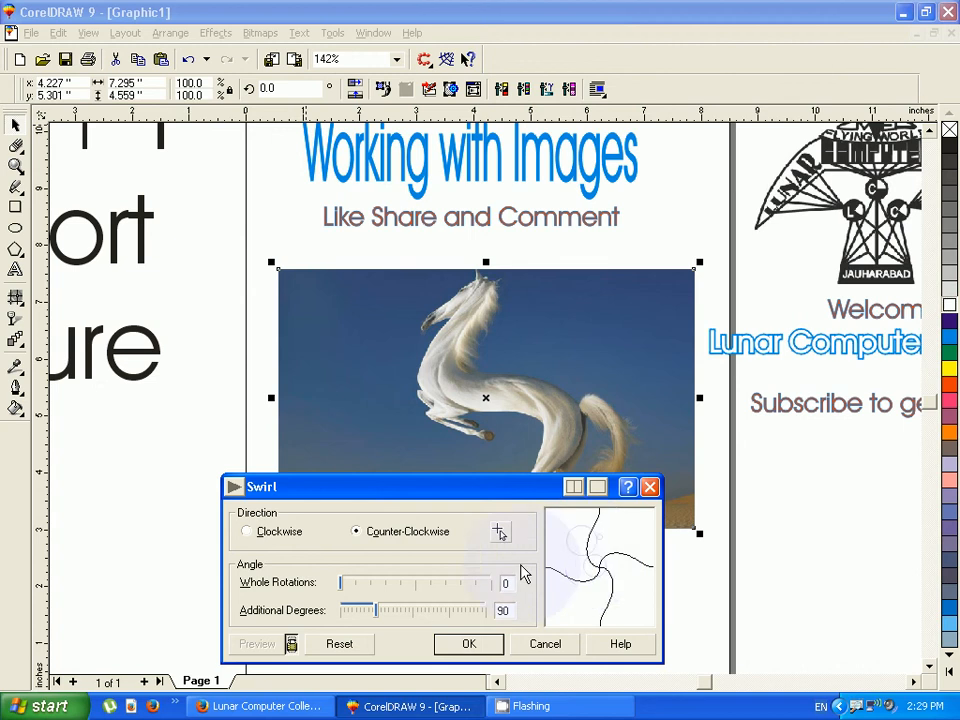
# Try the counter-clockwise swirl with 2 whole rotations and 32 additional degrees, and reduce the whole rotations to 0
pyautogui.moveTo(341, 582); pyautogui.dragTo(370, 582)
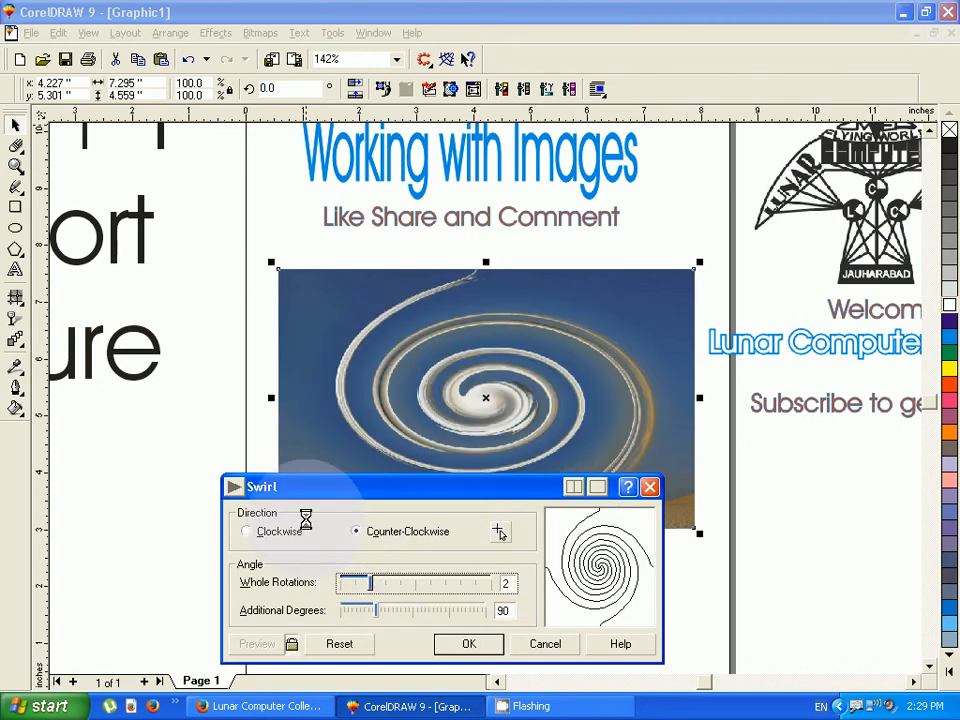
pyautogui.moveTo(377, 613); pyautogui.dragTo(356, 614)
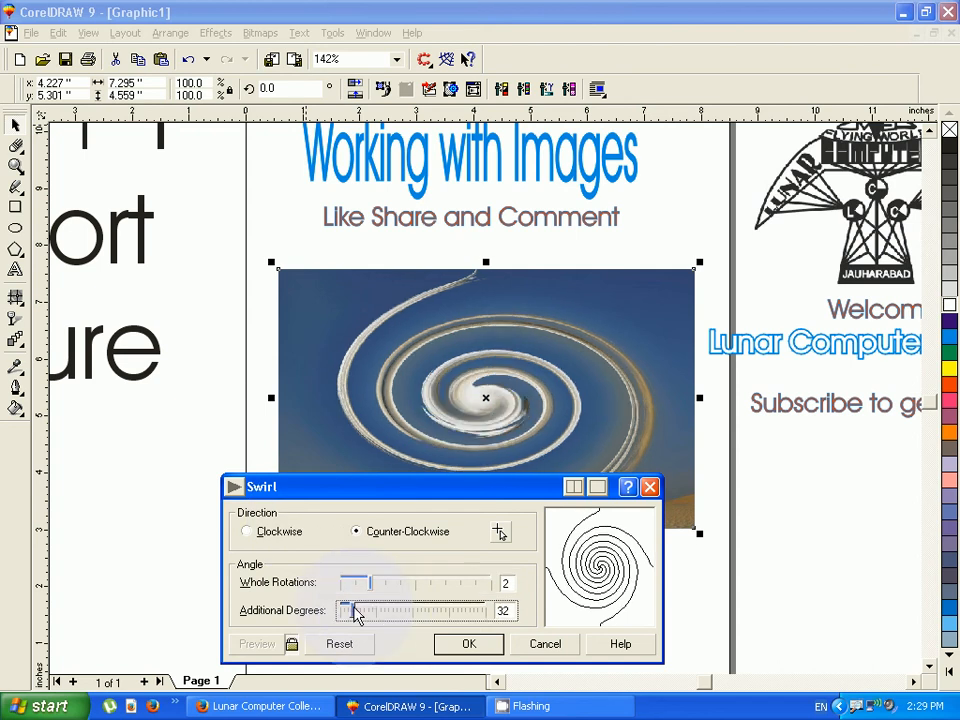
pyautogui.moveTo(368, 583); pyautogui.dragTo(344, 584)
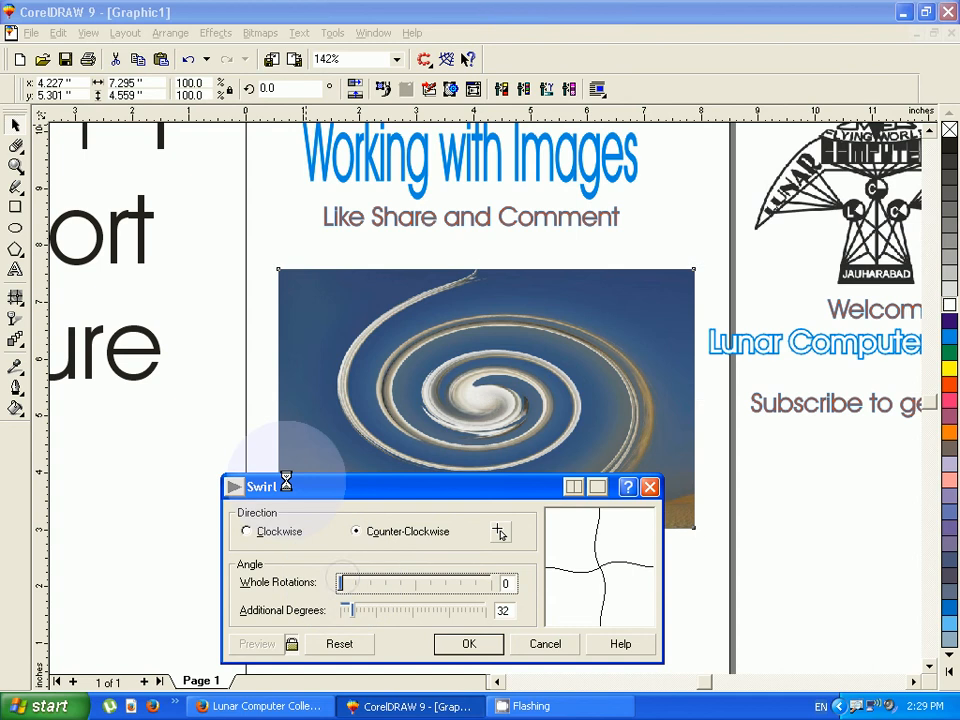
# Switch the swirl to clockwise and preview it with 0 and 1 whole rotations beside the uncovered picture
pyautogui.click(274, 531)
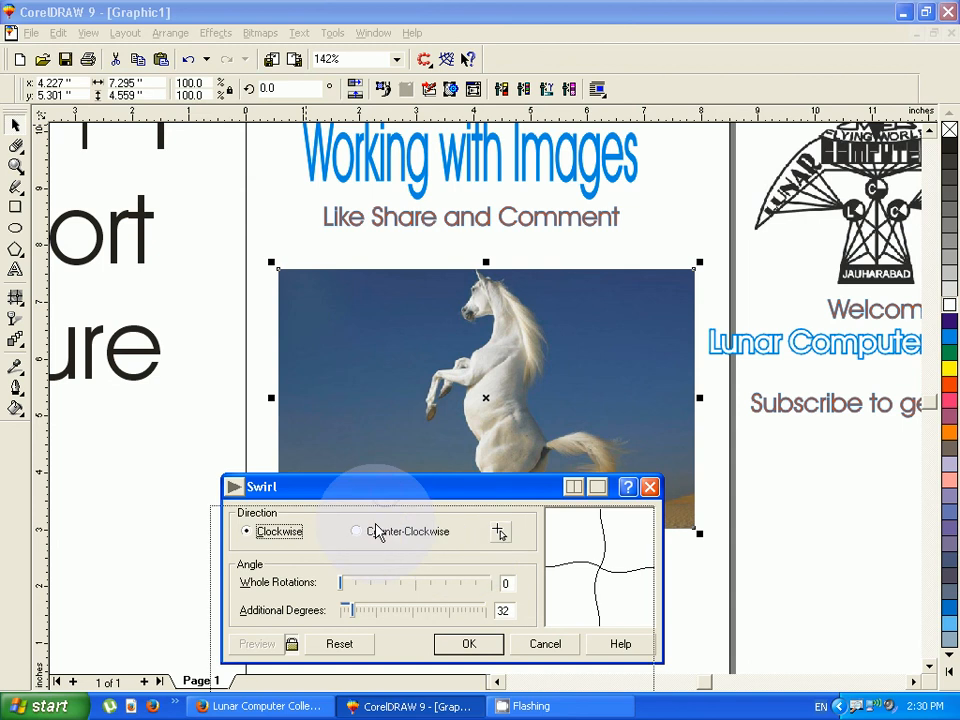
pyautogui.moveTo(378, 531); pyautogui.dragTo(755, 343)
pyautogui.moveTo(707, 432); pyautogui.dragTo(725, 432)
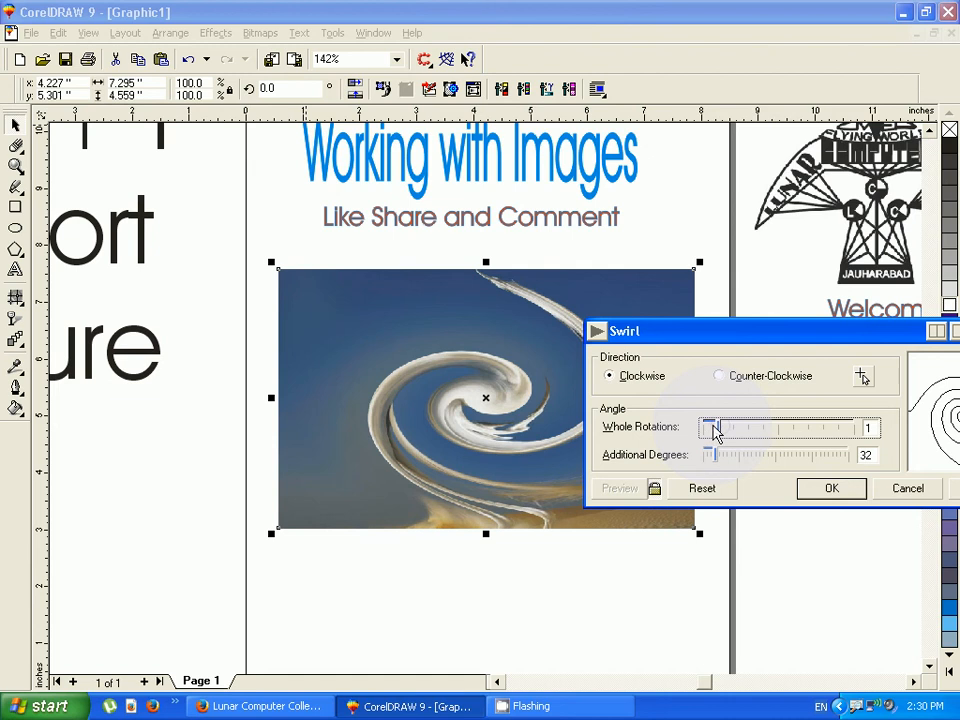
pyautogui.moveTo(716, 432); pyautogui.dragTo(712, 432)
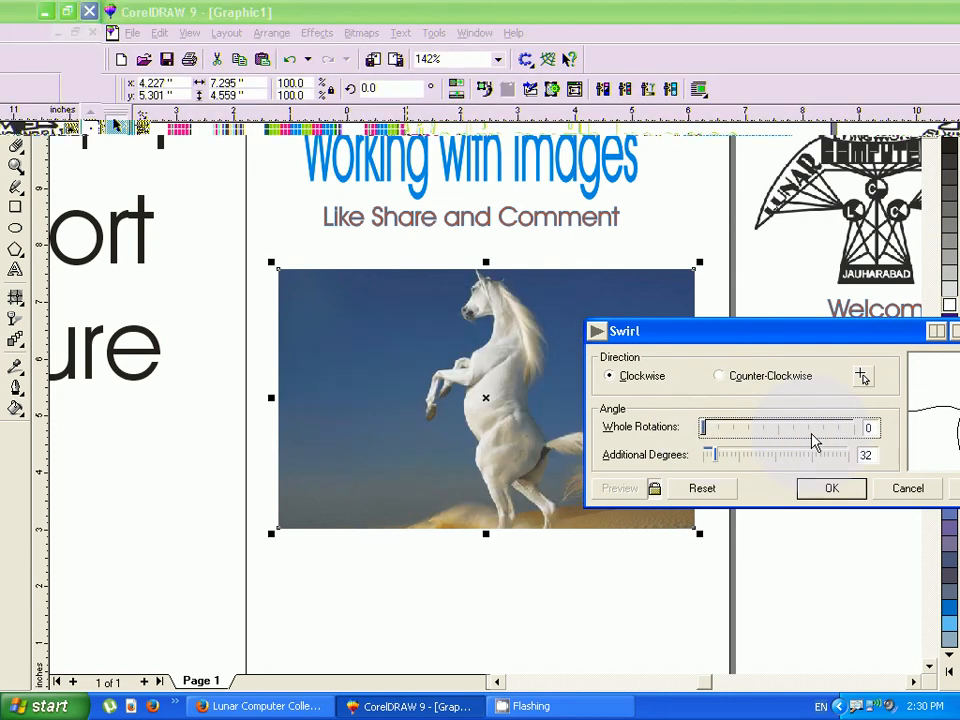
pyautogui.doubleClick(846, 427)
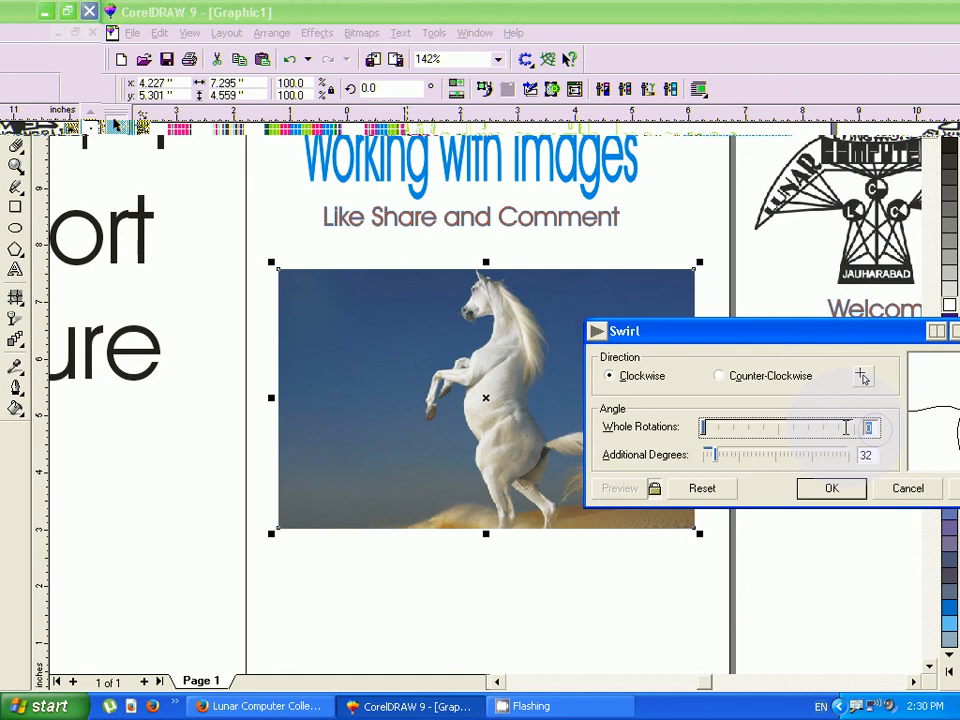
pyautogui.write('1')
pyautogui.click(829, 488)
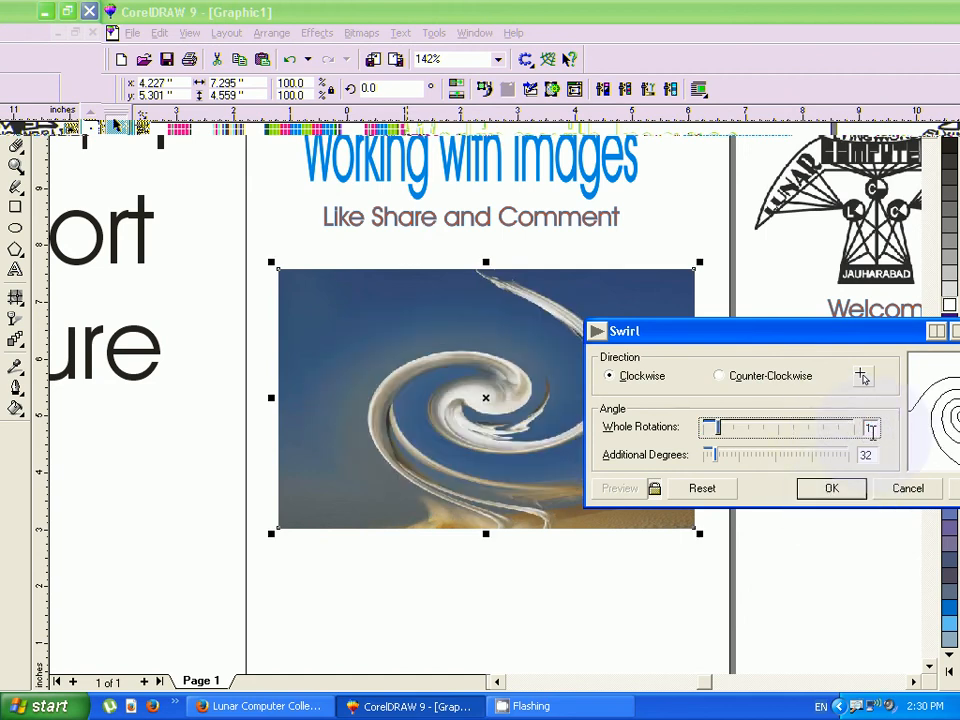
# Try other whole-rotation values for the clockwise swirl, including 25, 5 and 2
pyautogui.moveTo(871, 430); pyautogui.dragTo(830, 428)
pyautogui.write('2')
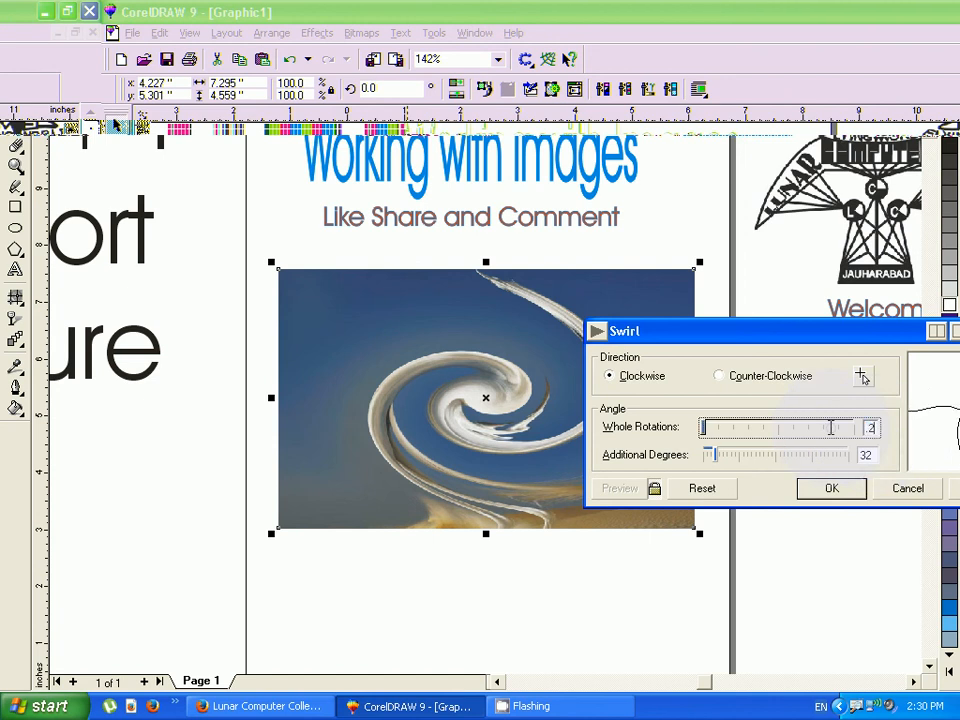
pyautogui.write('5')
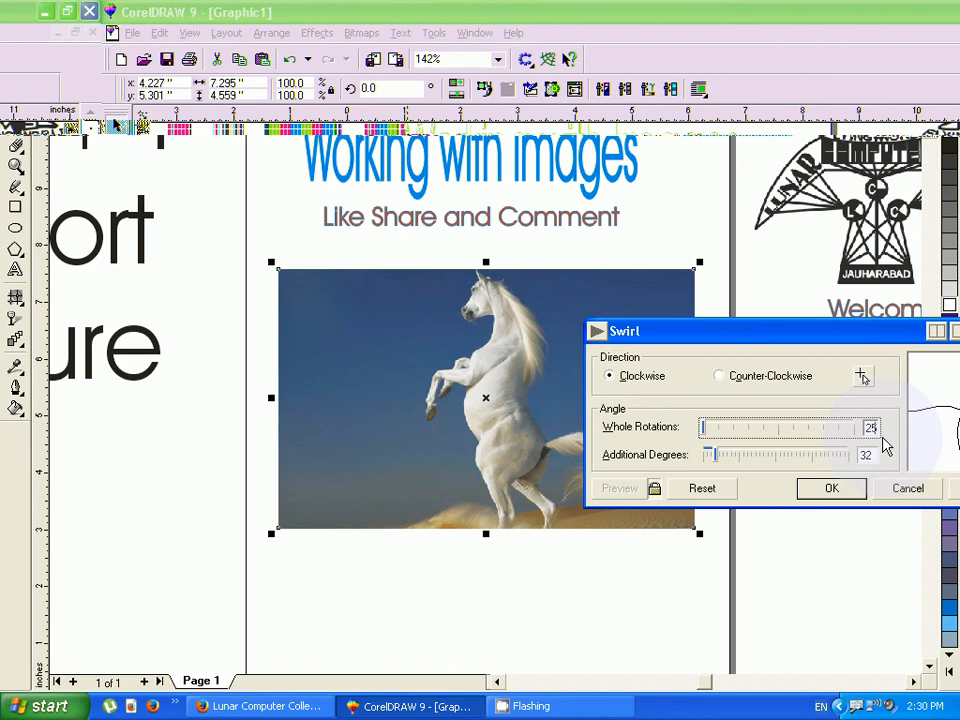
pyautogui.press('BackSpace')
pyautogui.press('BackSpace')
pyautogui.write('5')
pyautogui.click(735, 428)
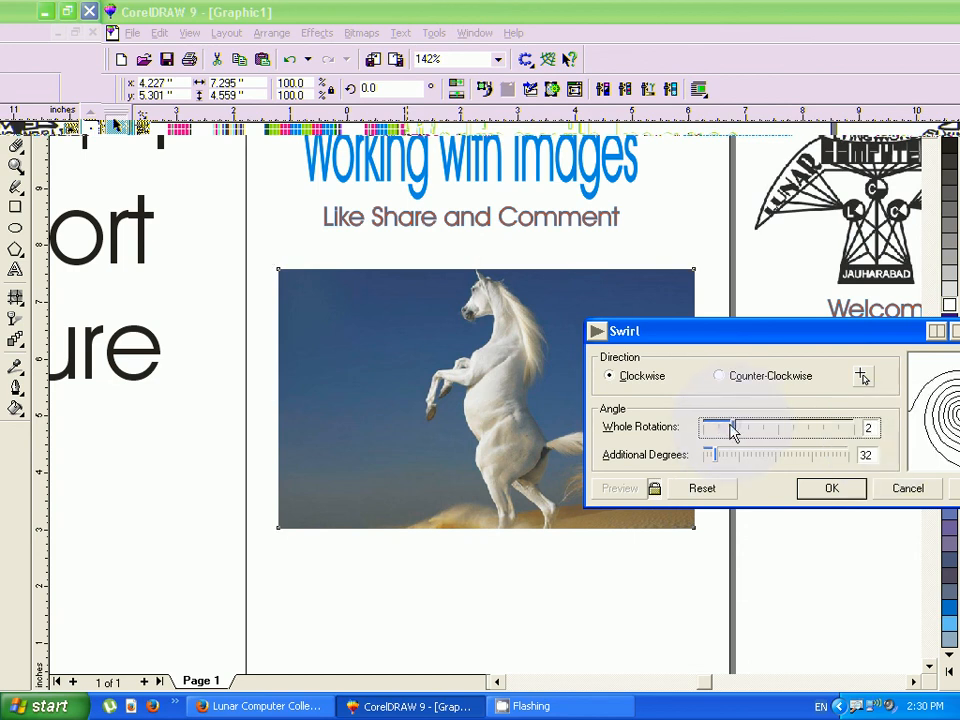
pyautogui.click(752, 430)
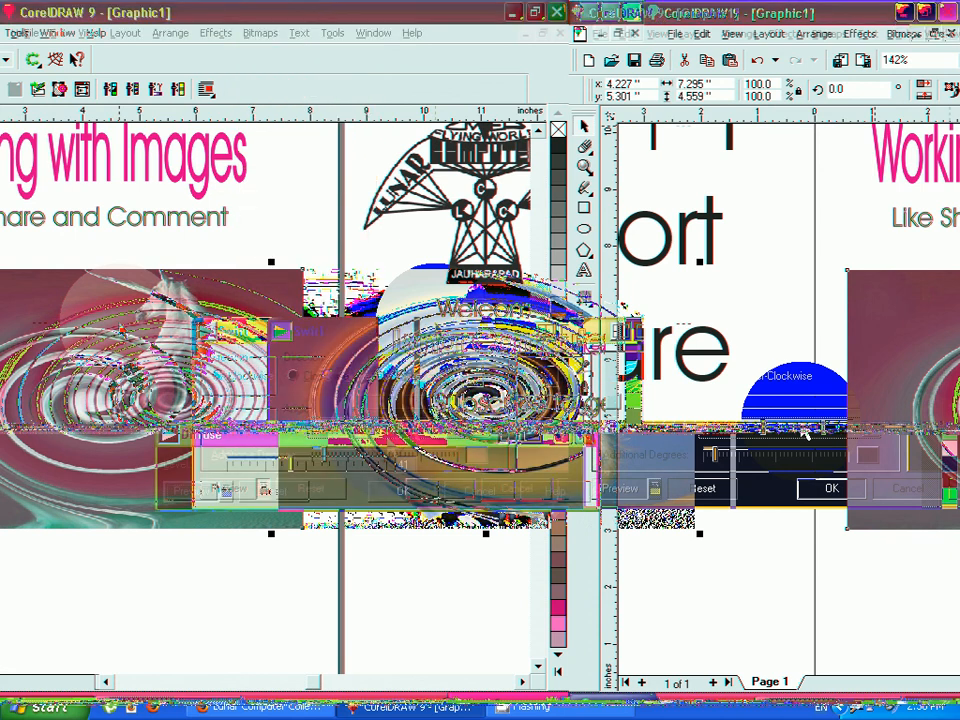
# Preview the Diffuse effect on the horse picture, raise its level to 59, and cancel it
pyautogui.click(320, 595)
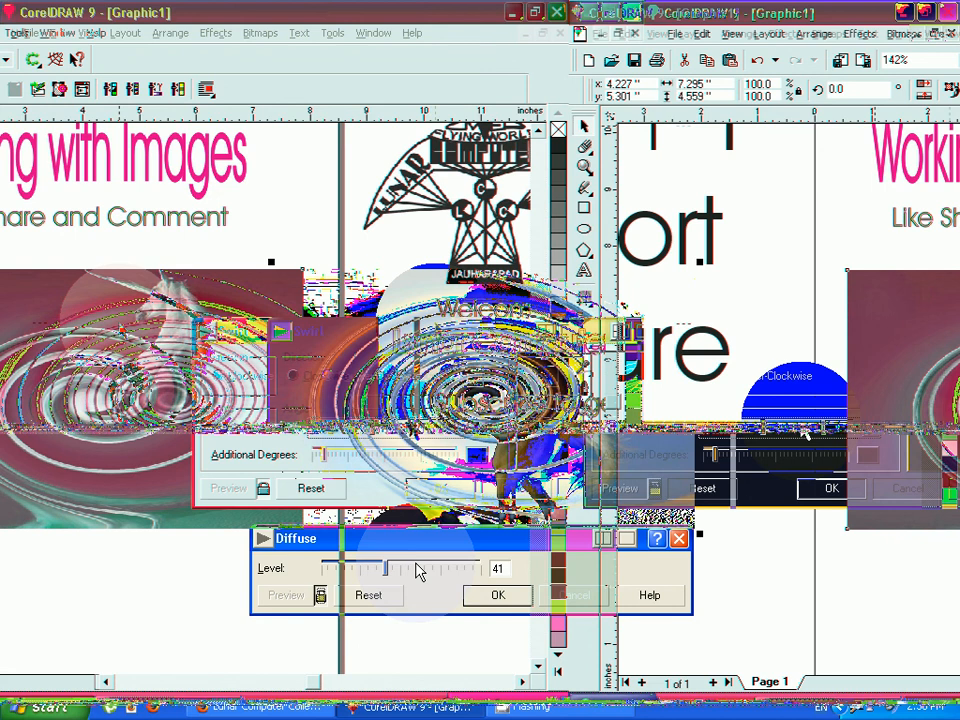
pyautogui.click(418, 571)
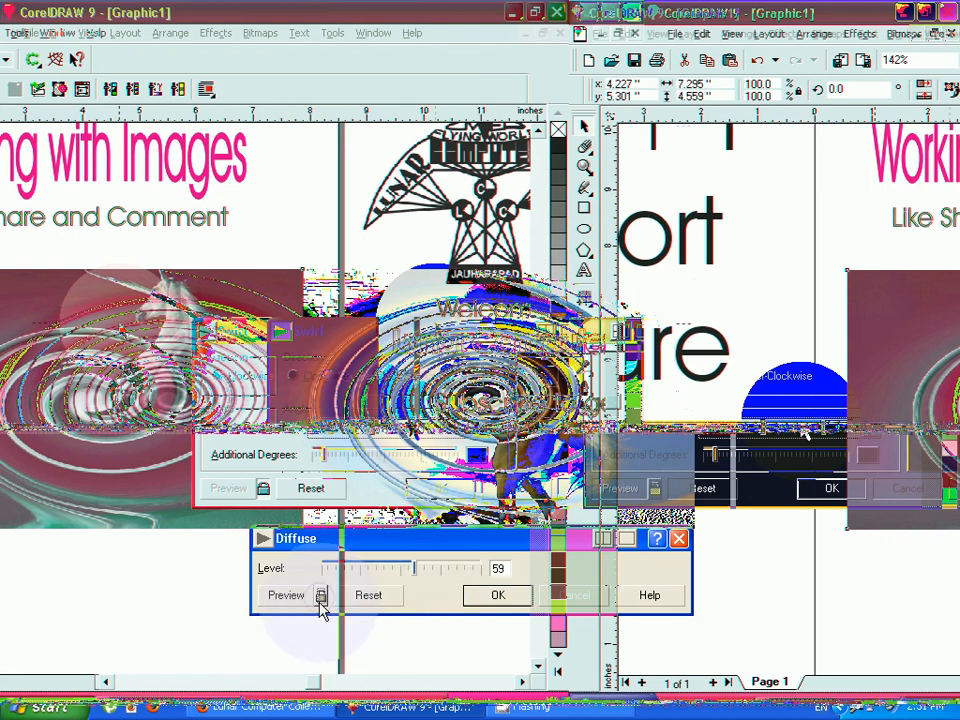
pyautogui.click(320, 595)
pyautogui.click(572, 599)
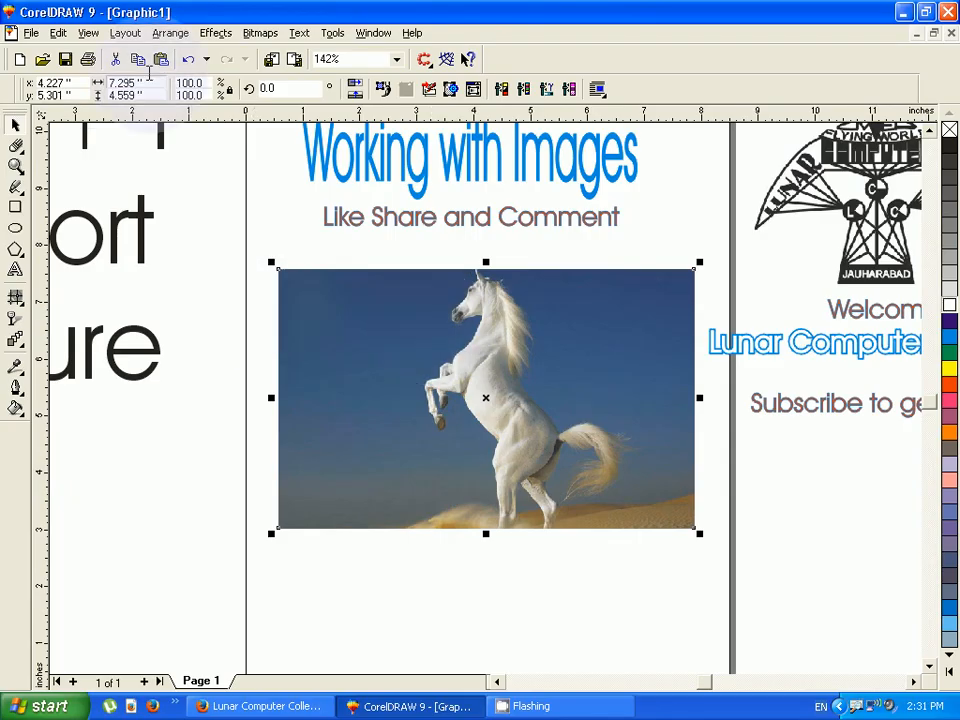
# Preview the Pen & Ink art stroke in Crosshatch style once more and cancel it to keep the original picture
pyautogui.click(215, 33)
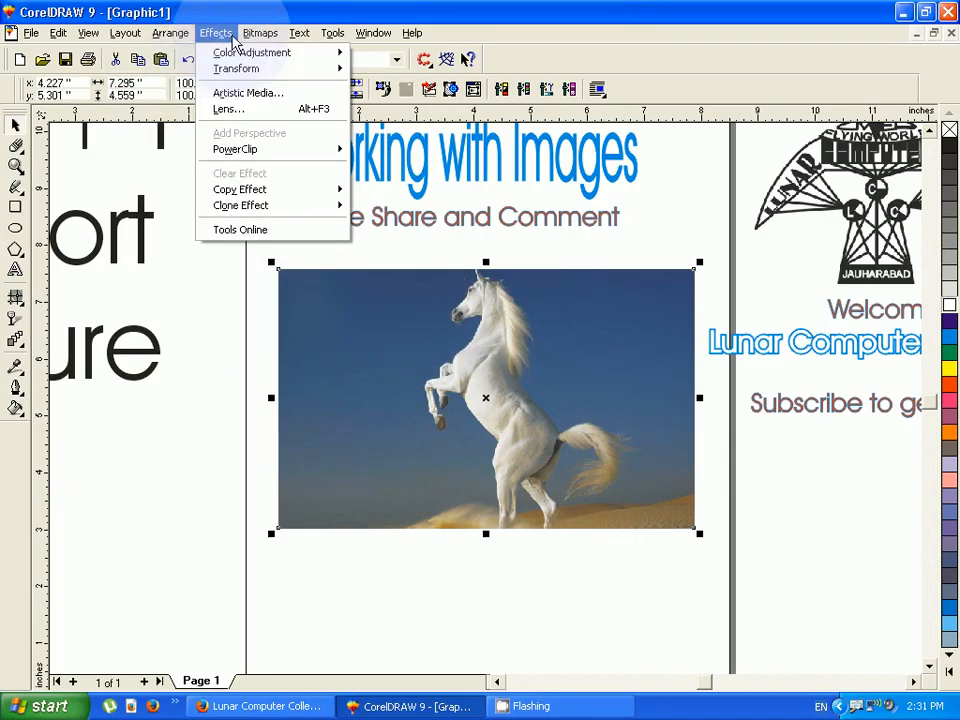
pyautogui.moveTo(260, 33)
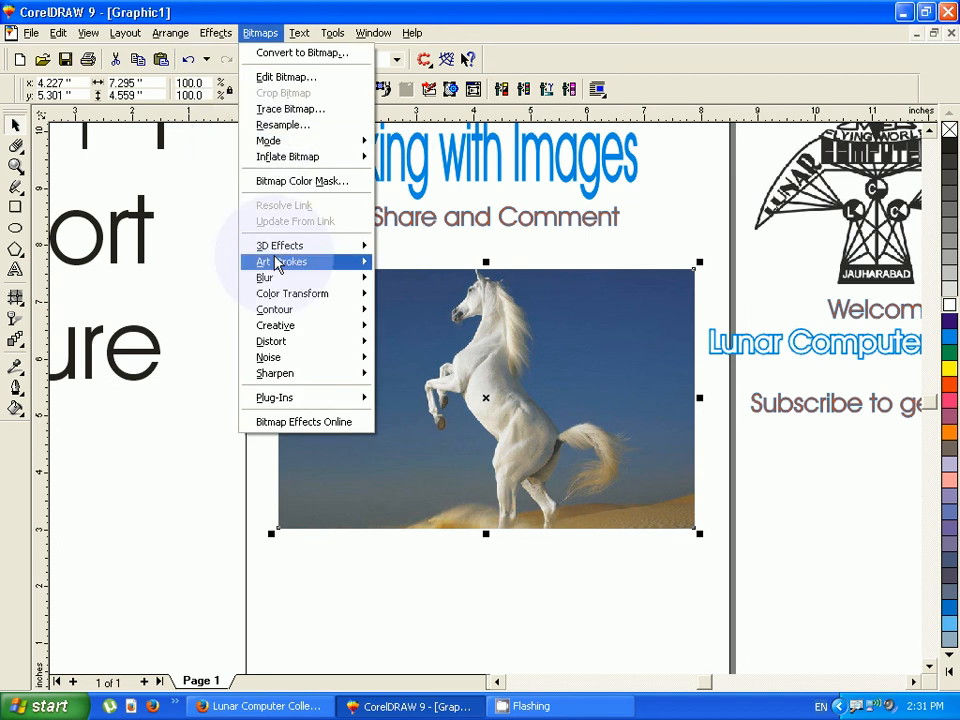
pyautogui.moveTo(279, 276)
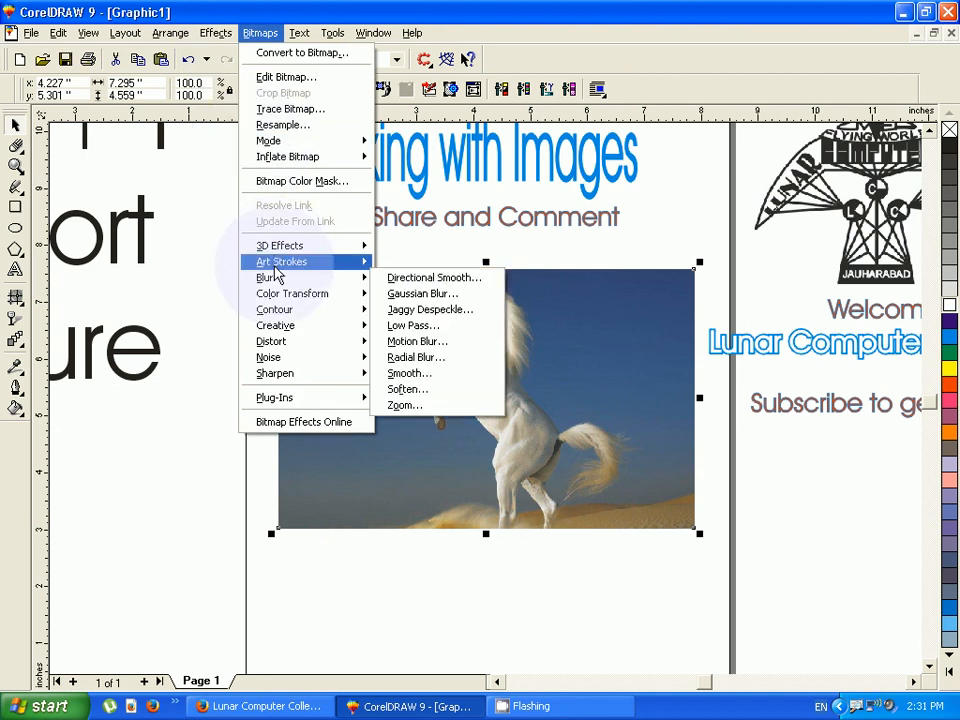
pyautogui.click(405, 325)
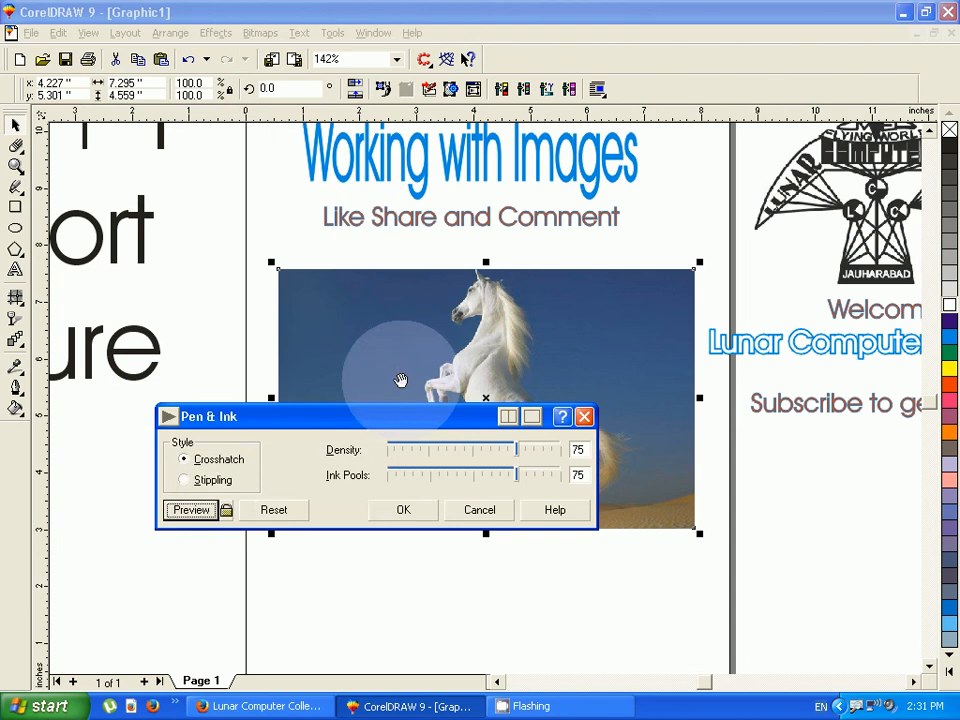
pyautogui.click(227, 511)
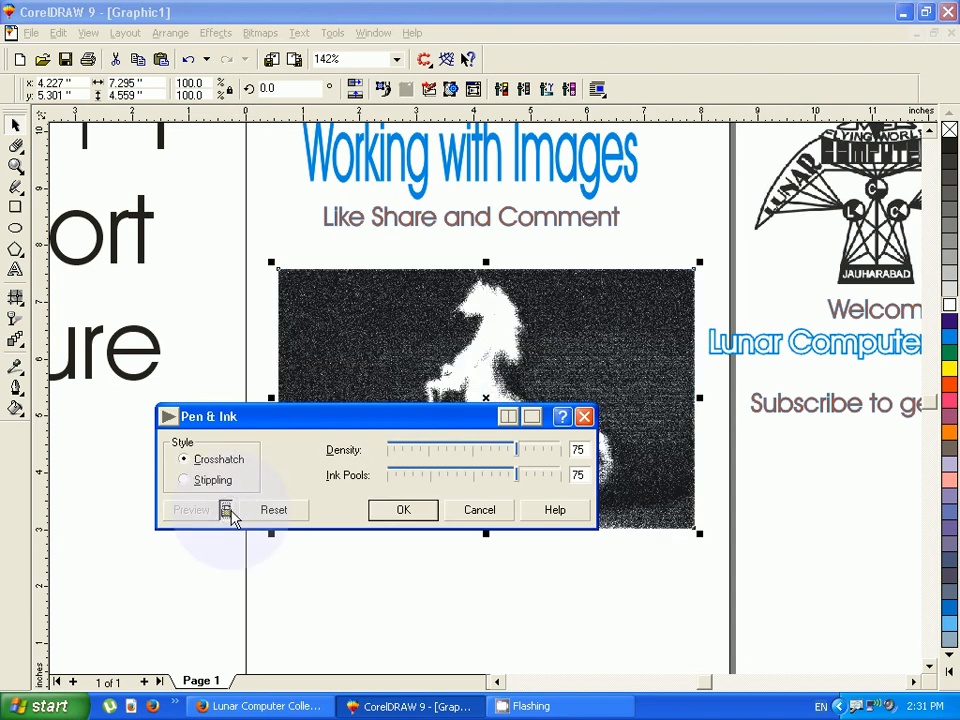
pyautogui.click(484, 513)
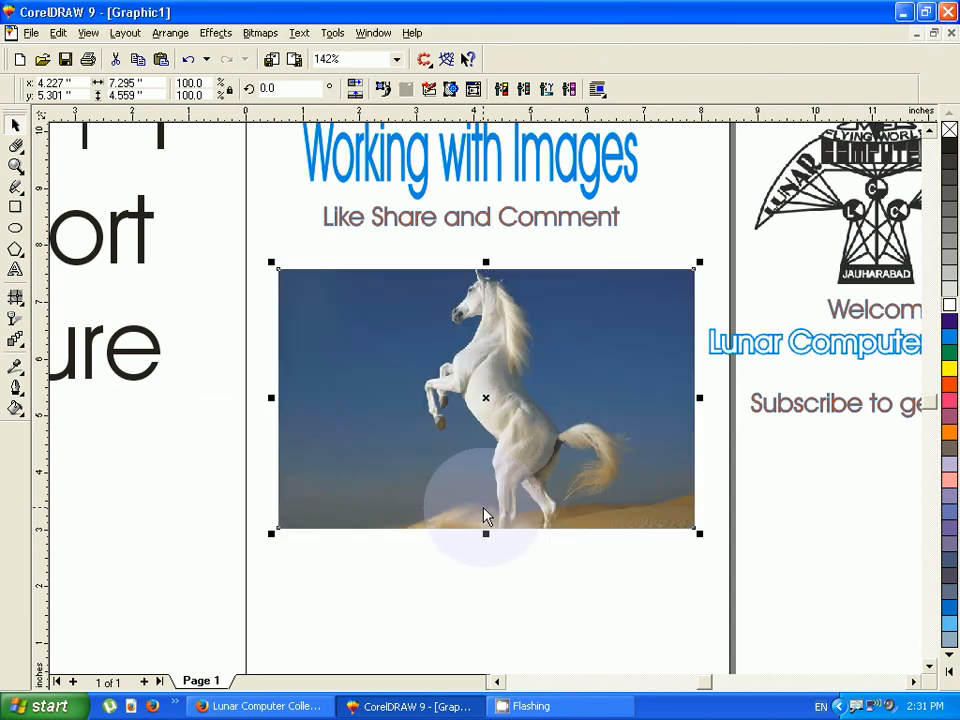
# Switch to the Firefox window showing the Lunar Computer College YouTube channel
pyautogui.click(247, 707)
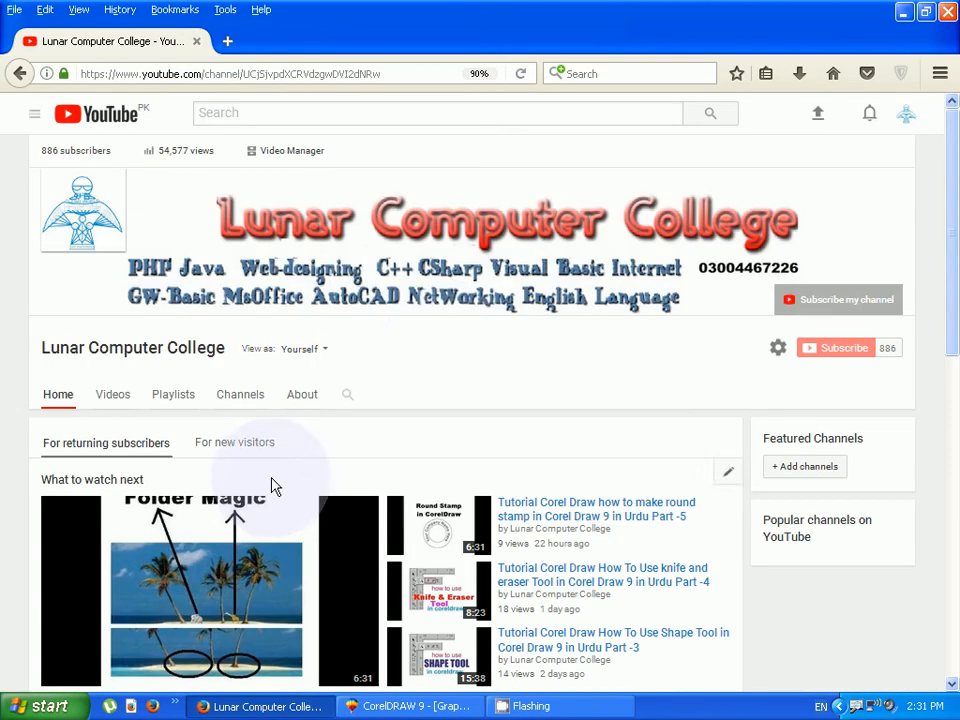